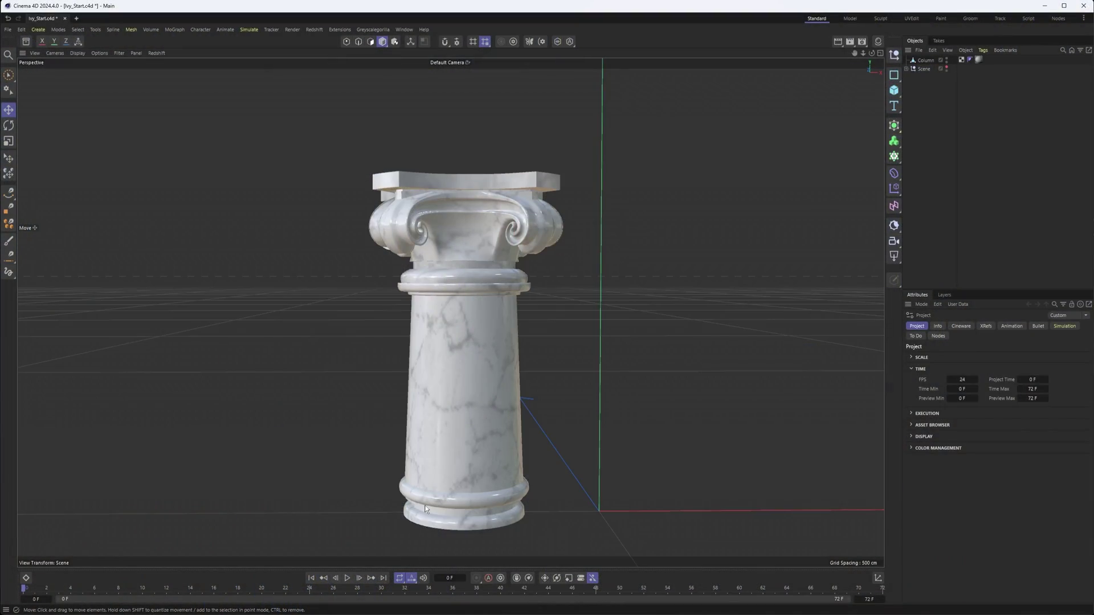
Step: Search the asset library for "ivy" and add the Ivy Generator node operator to the scene
click(26, 41)
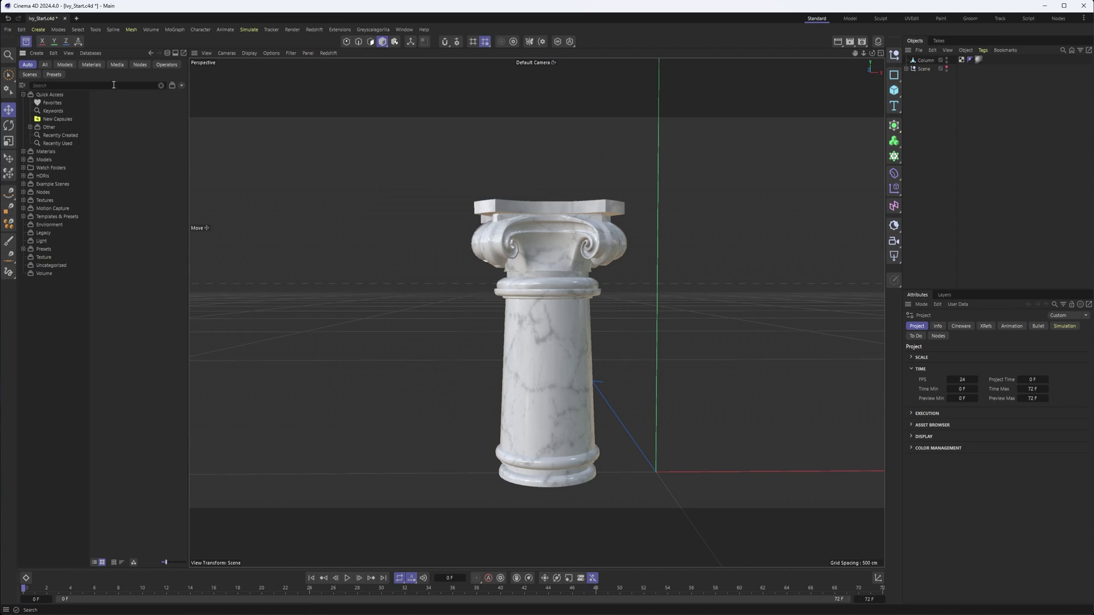
click(114, 85)
text(ivy)
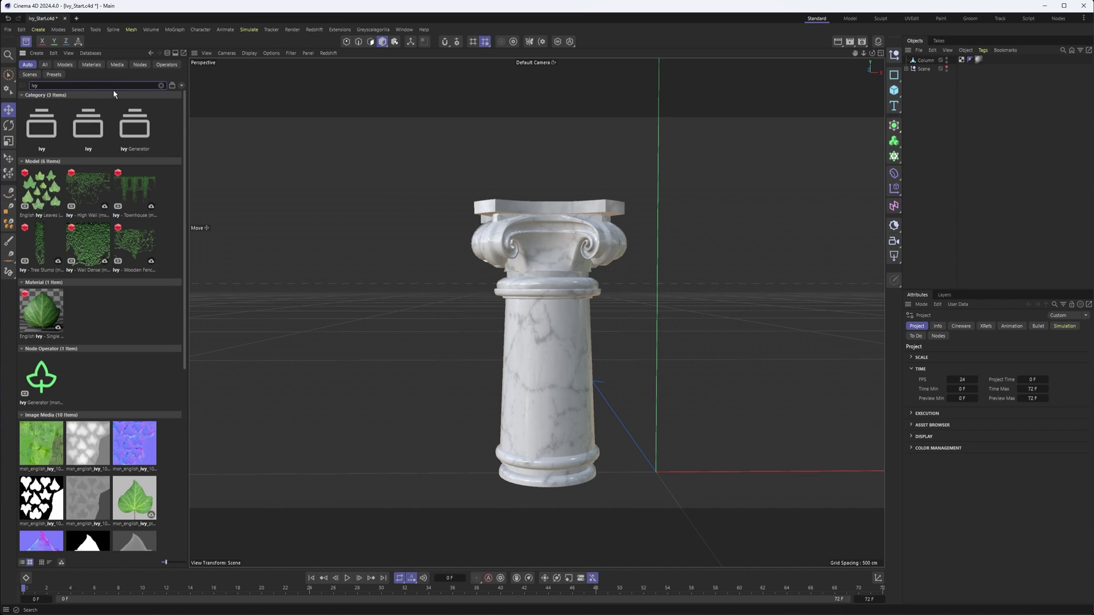
click(47, 391)
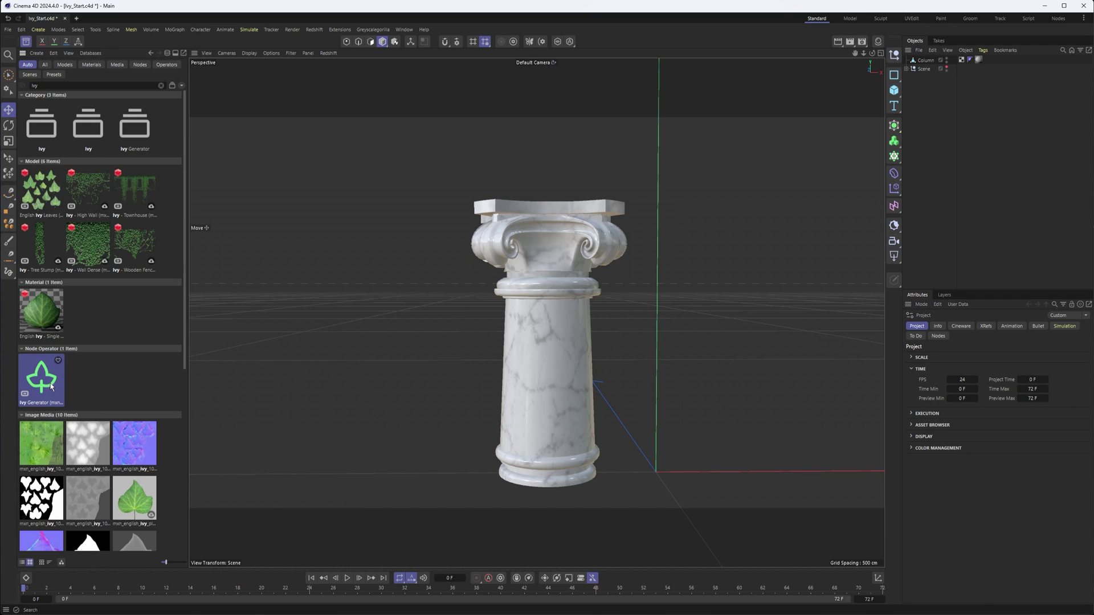
double_click(50, 386)
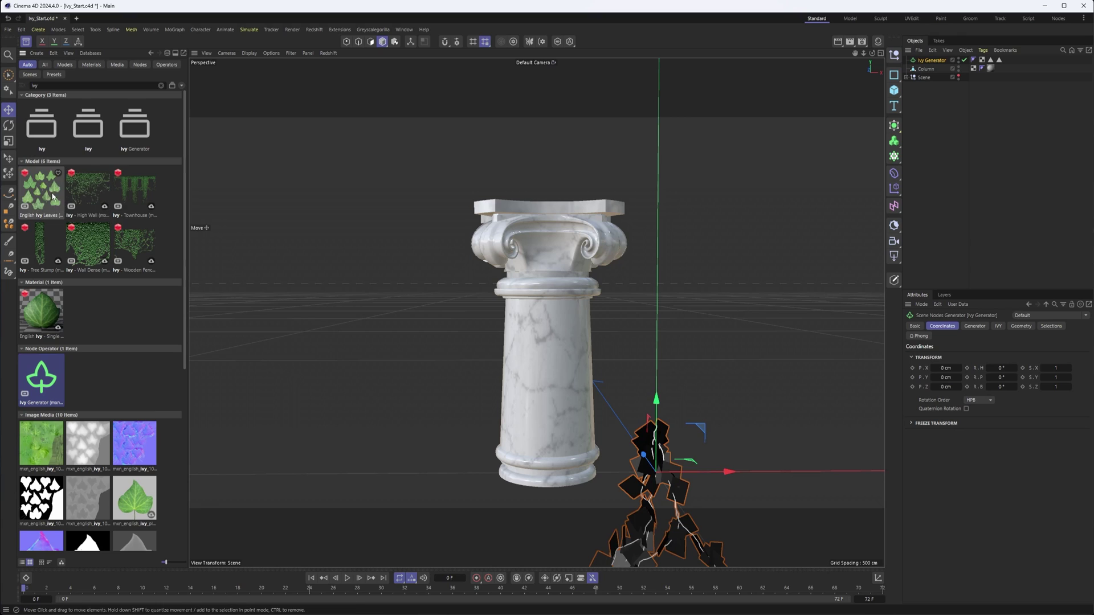
Step: Add the English Ivy Leaves model from the asset library and close the asset browser
click(36, 178)
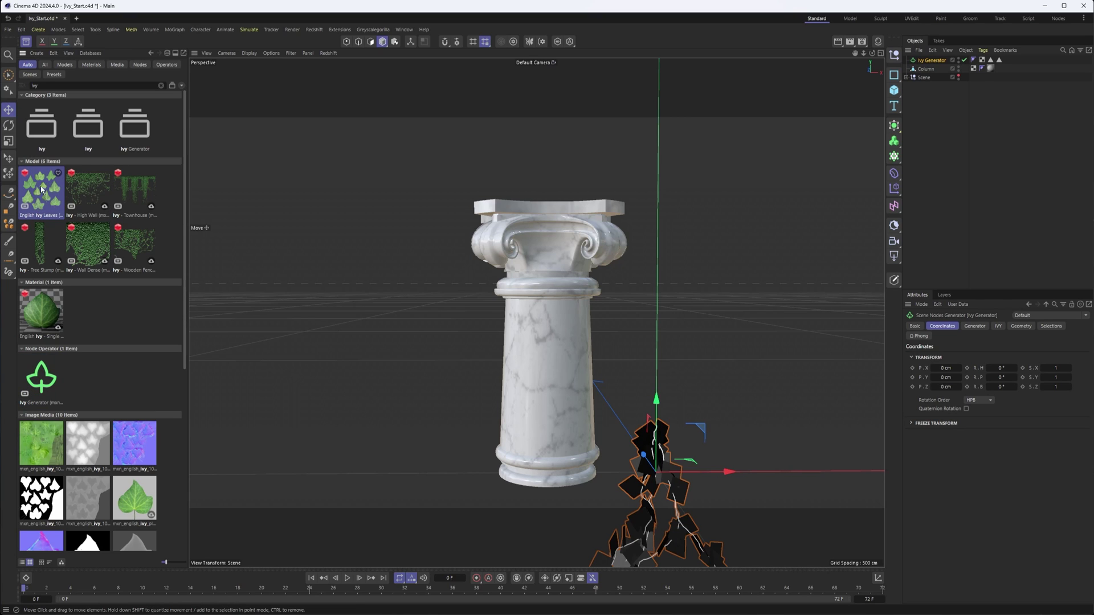
double_click(34, 190)
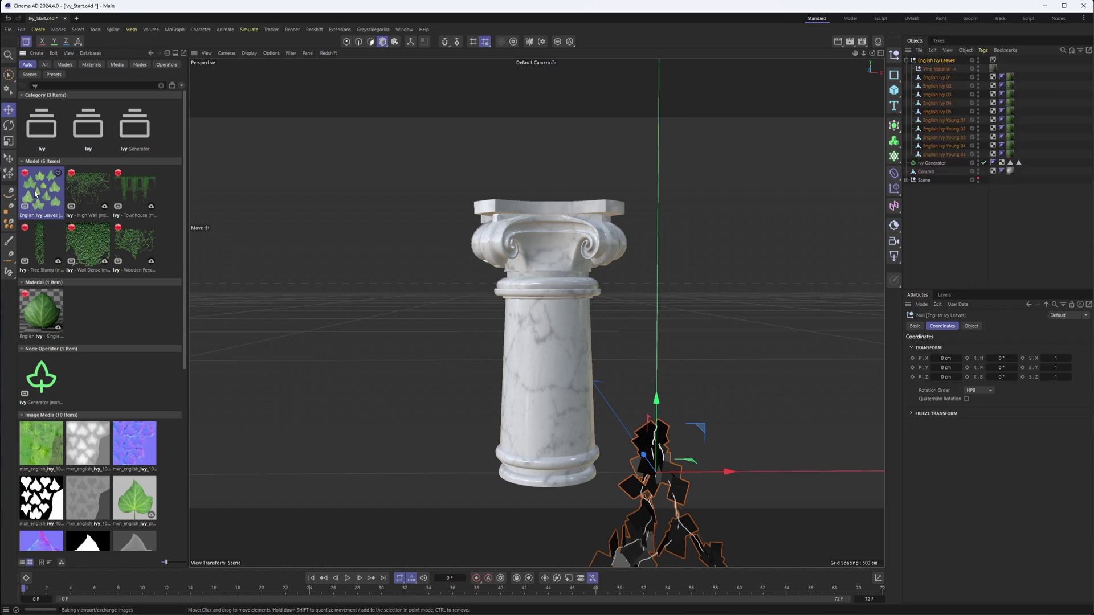
click(26, 42)
Step: Assign the Ivy Vine material from the Vine Material null to the Ivy Generator
scroll(593, 368, up, 10)
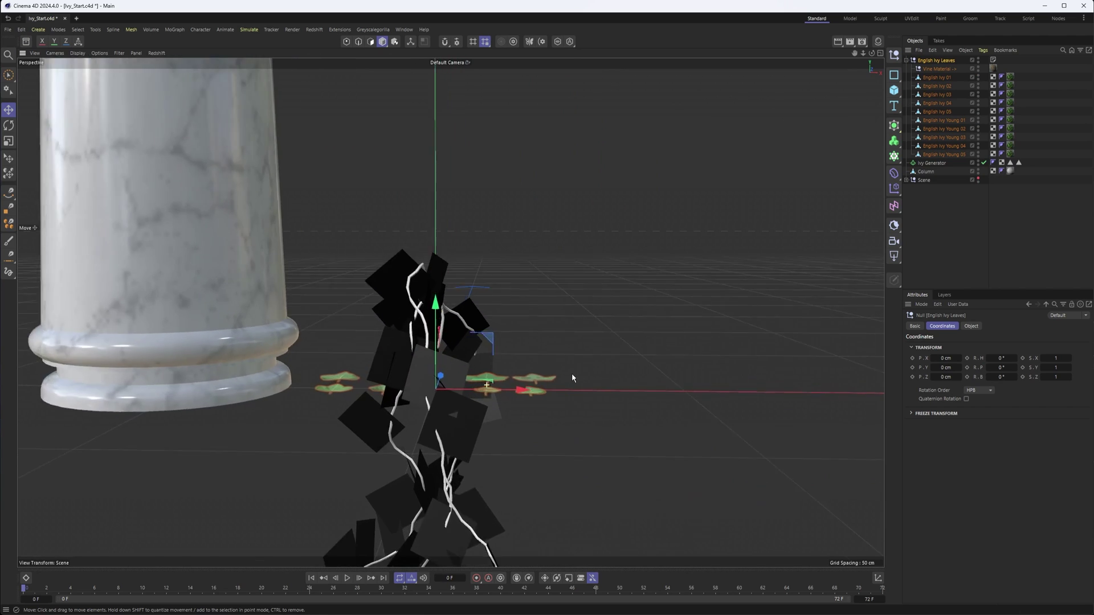
scroll(576, 387, up, 5)
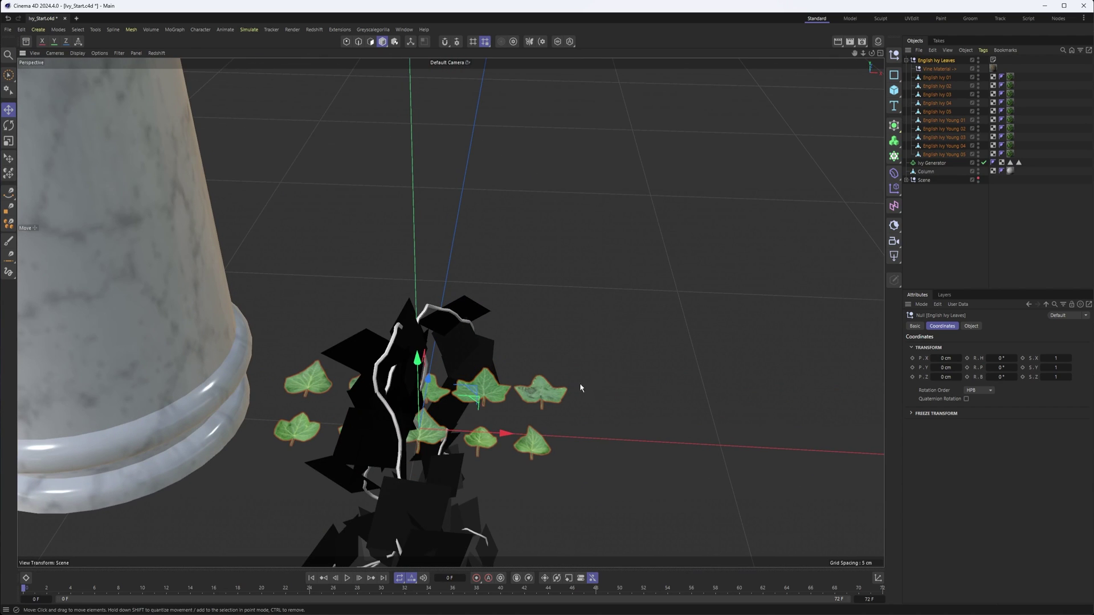
alt+drag(580, 383, 535, 429)
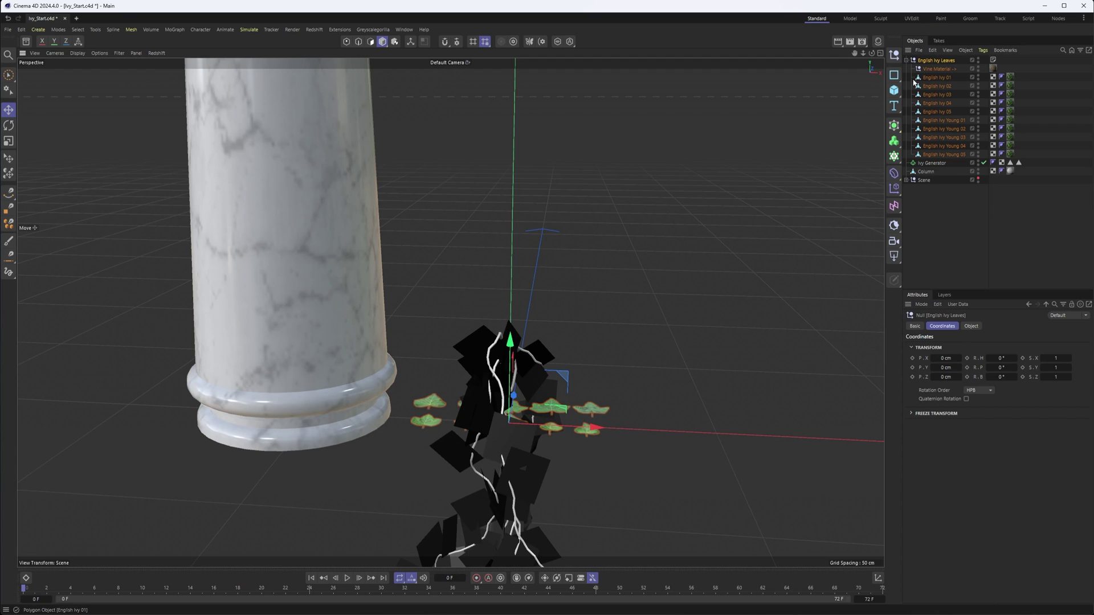
click(925, 164)
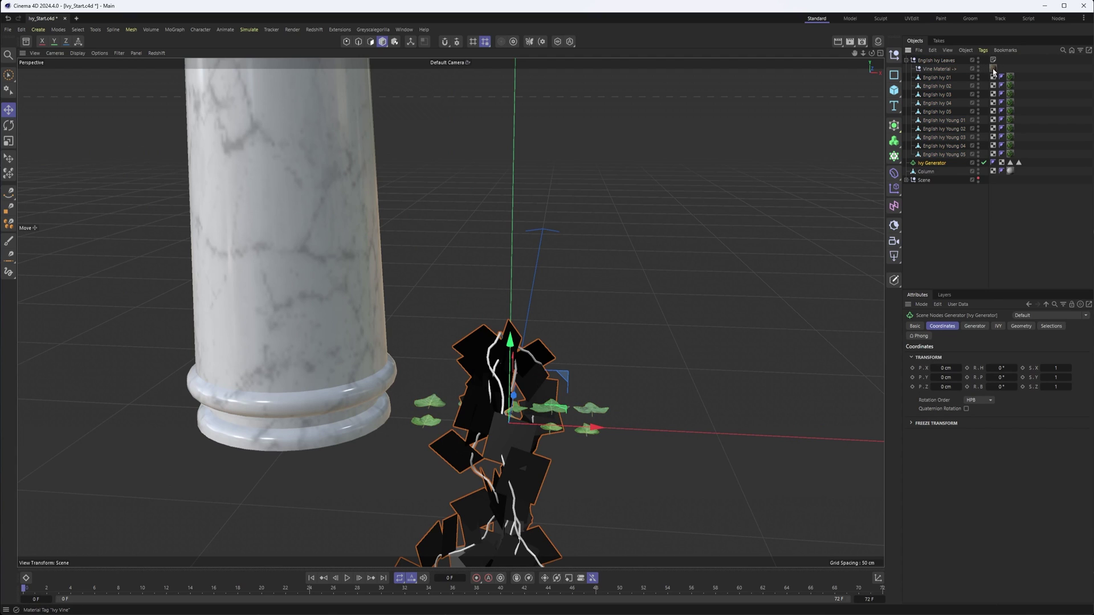
drag(993, 71, 926, 165)
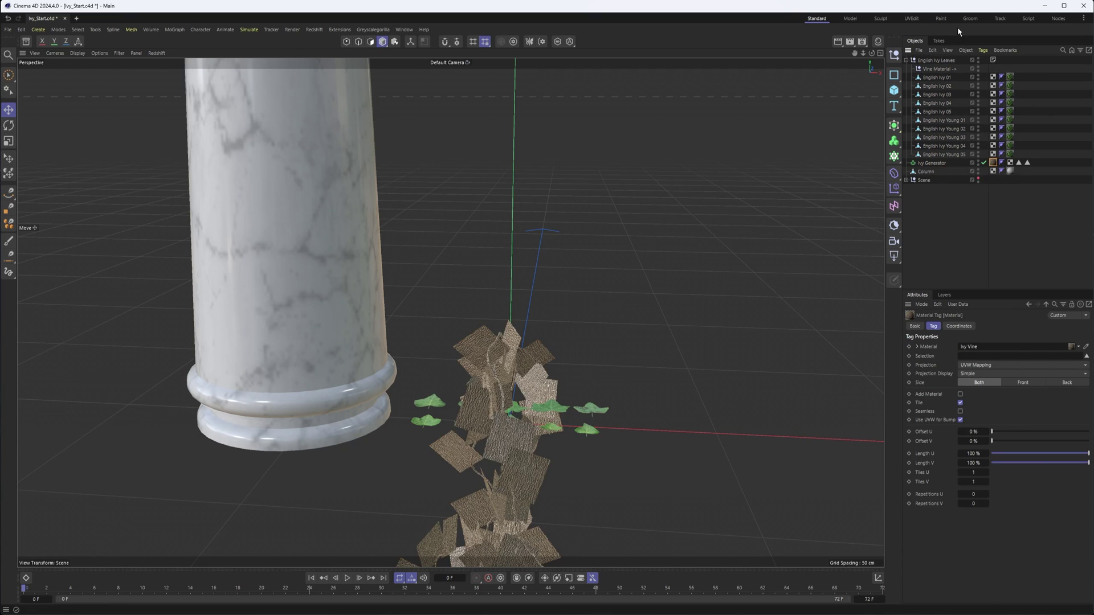
Step: Make English Ivy 01–05 and English Ivy Young 01–05 children of the Ivy Generator and delete the leftover English Ivy Leaves group
click(940, 78)
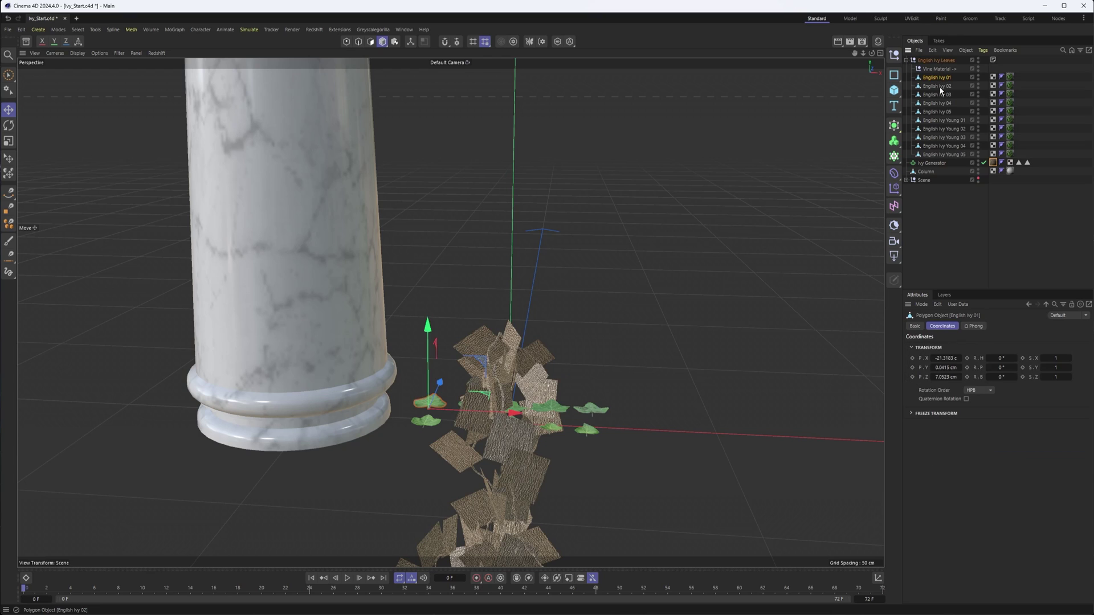
shift+click(936, 154)
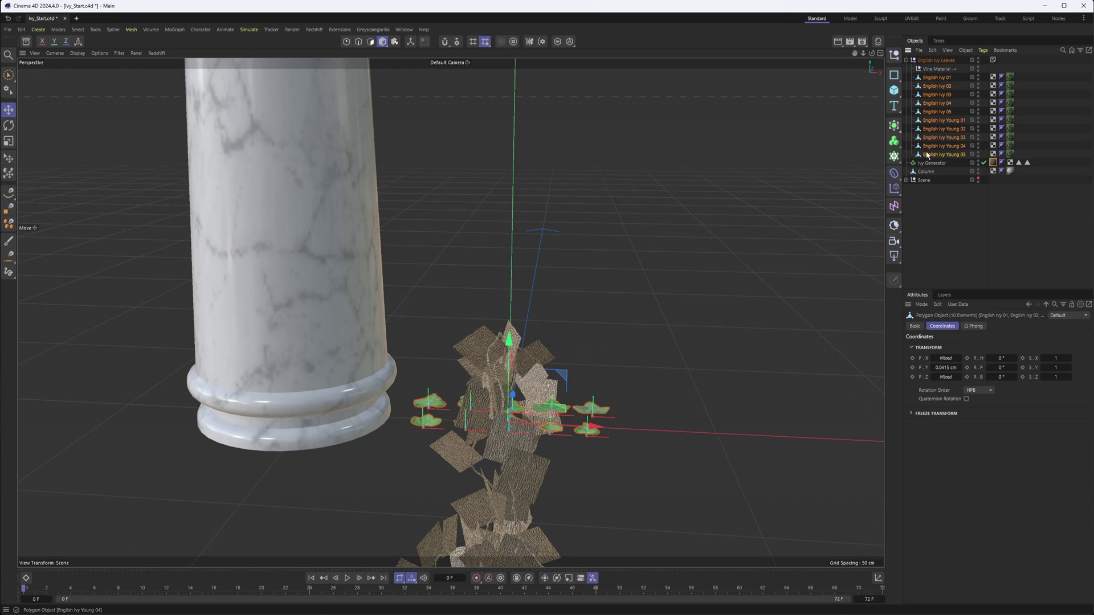
drag(925, 154, 930, 165)
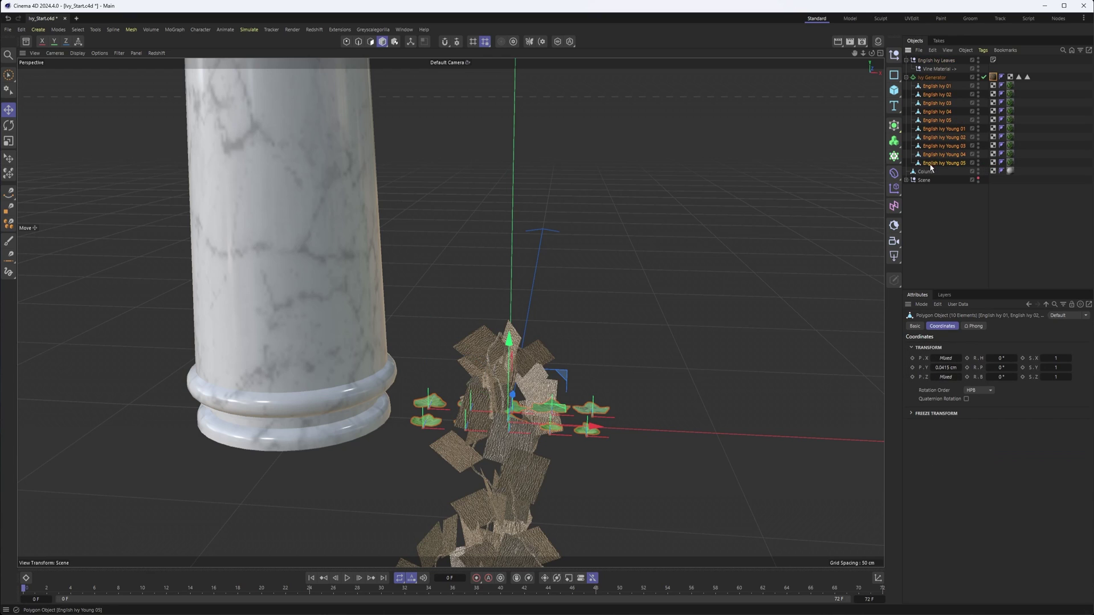
click(936, 60)
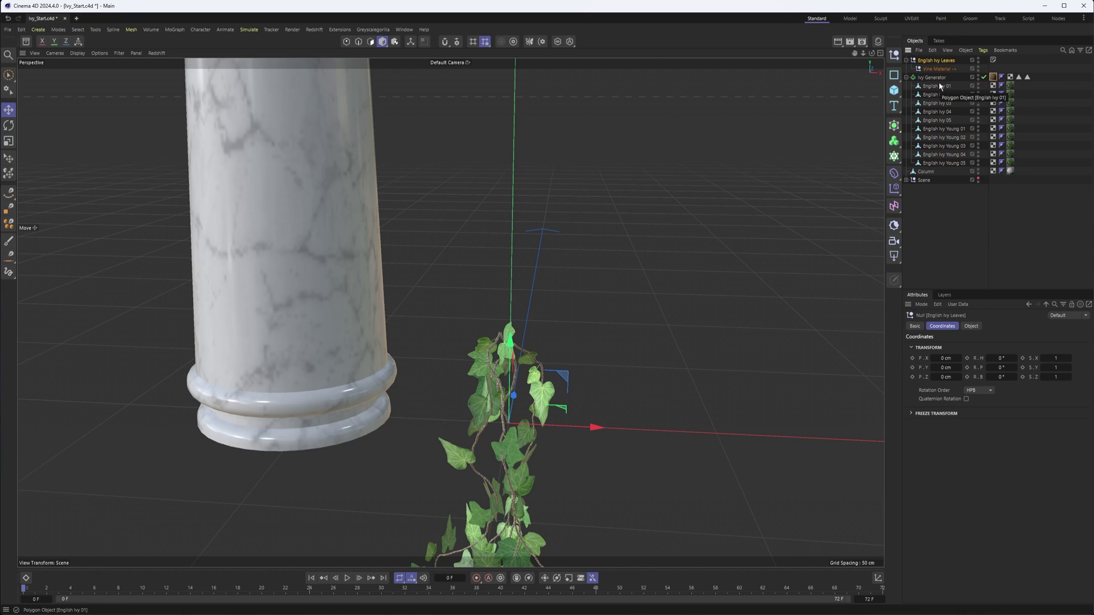
key(Delete)
Step: Set the Column as the Ivy Generator's Surface Object so the ivy grows on it
alt+middle_drag(642, 455, 629, 373)
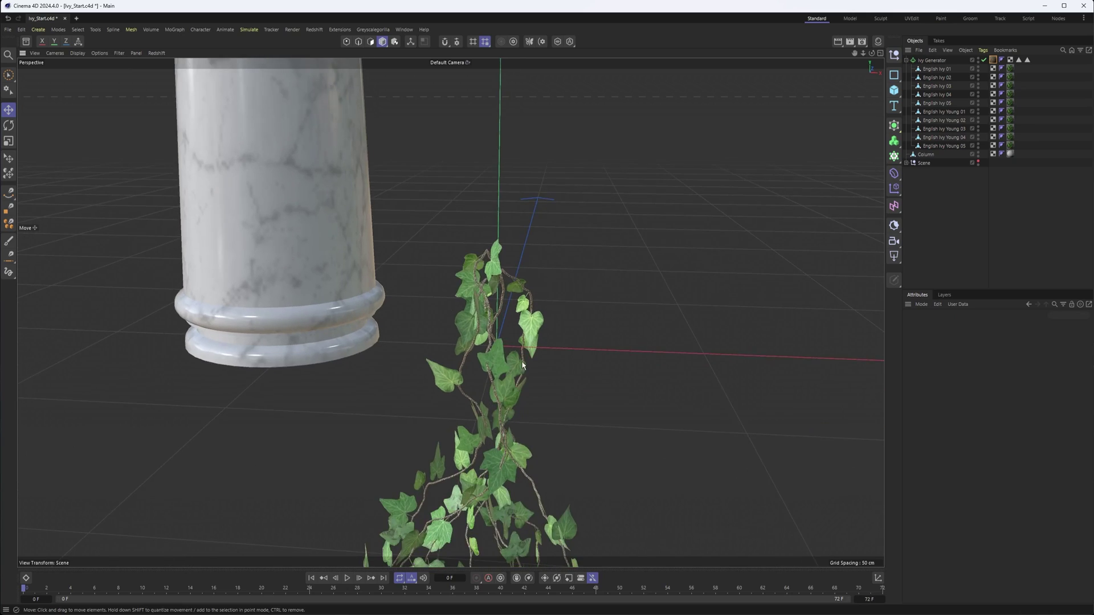
alt+drag(522, 364, 621, 393)
click(931, 61)
alt+right_drag(605, 306, 509, 363)
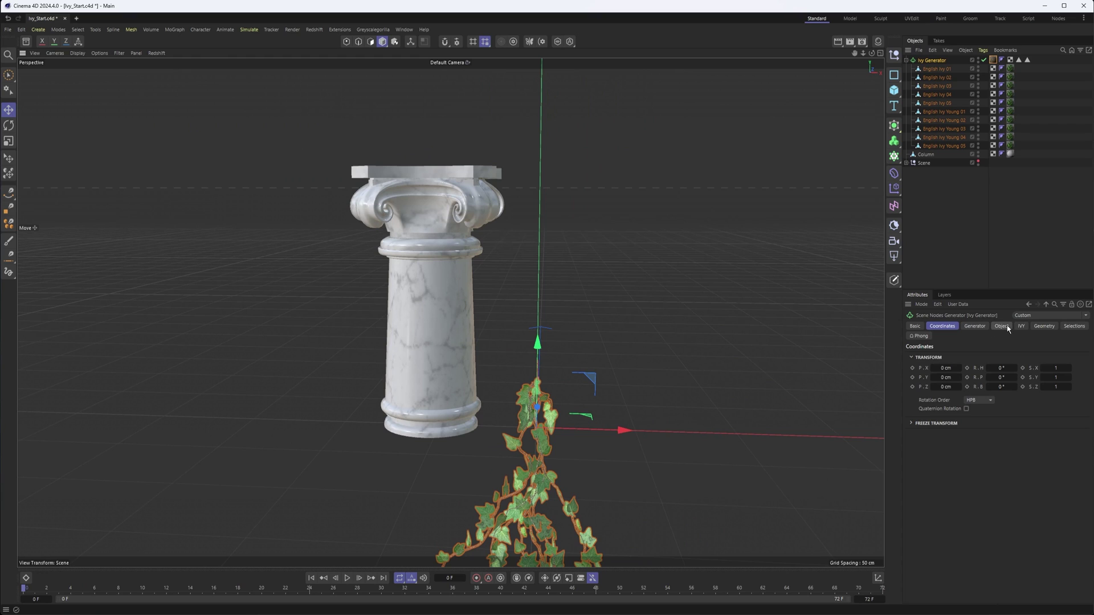
click(1020, 326)
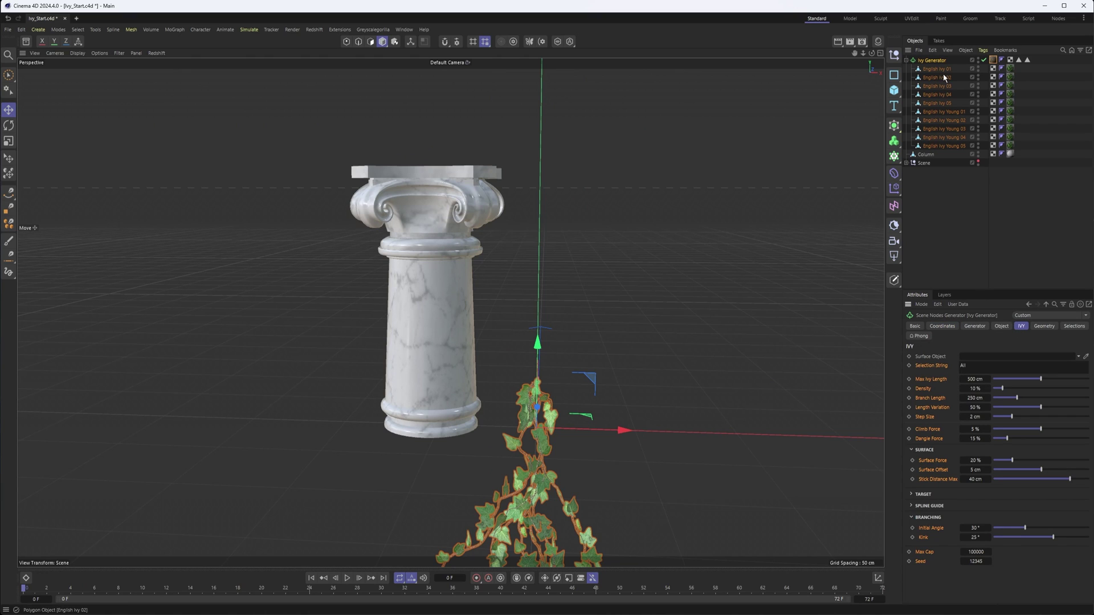
drag(926, 155, 999, 361)
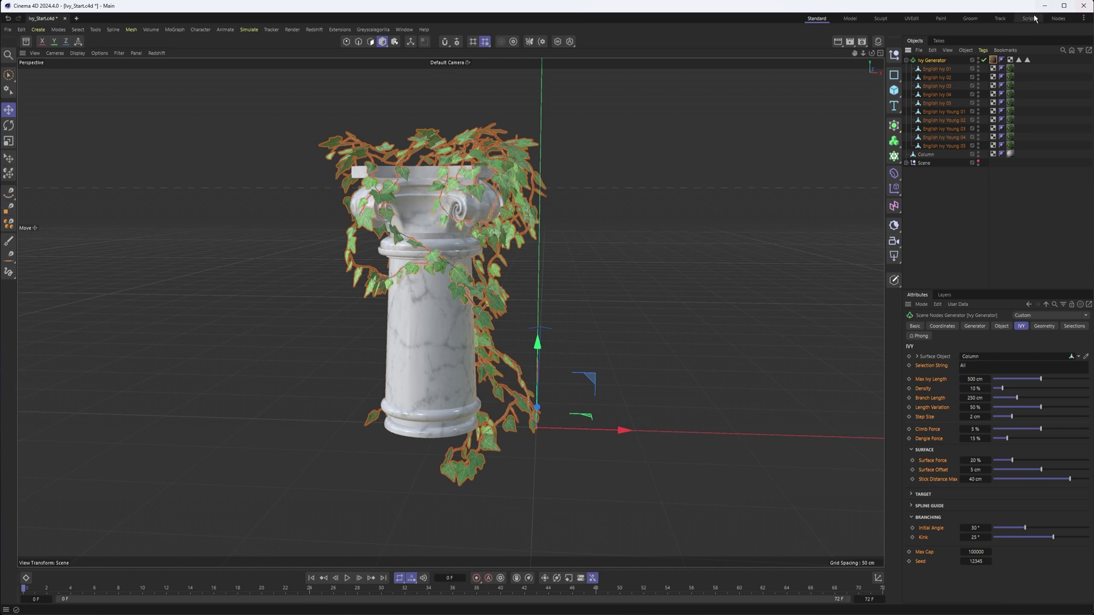
Step: Nudge the Column along the X axis toward the Ivy Generator's origin
click(927, 155)
mouse_move(506, 429)
mouse_down()
mouse_move(489, 425)
mouse_move(719, 415)
mouse_move(501, 419)
mouse_up()
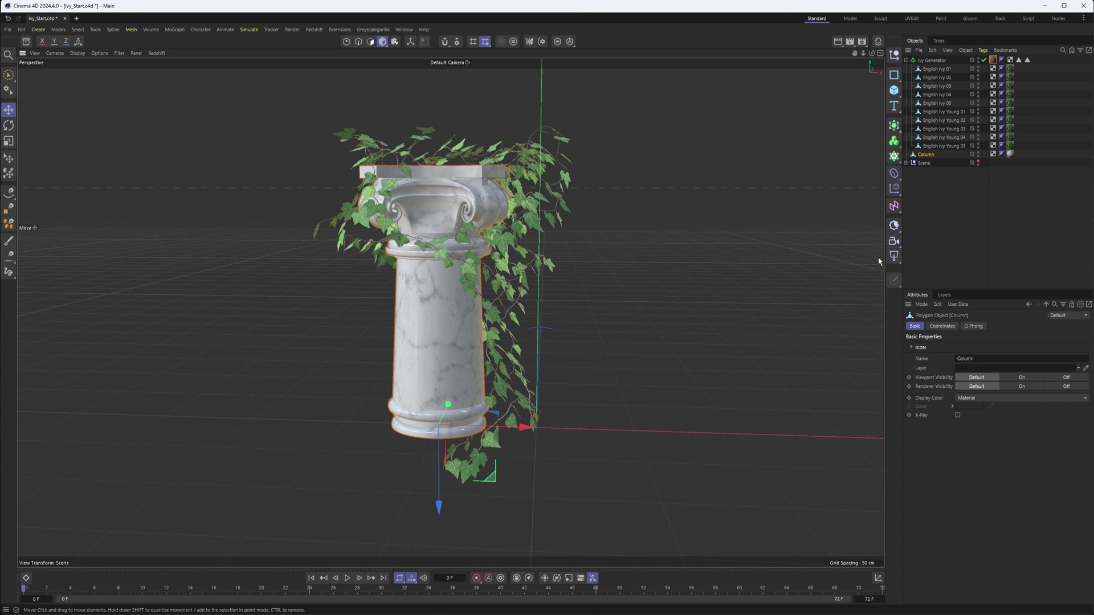
Step: Apply the Ivy - Climbing - Dense preset to the Ivy Generator
click(934, 60)
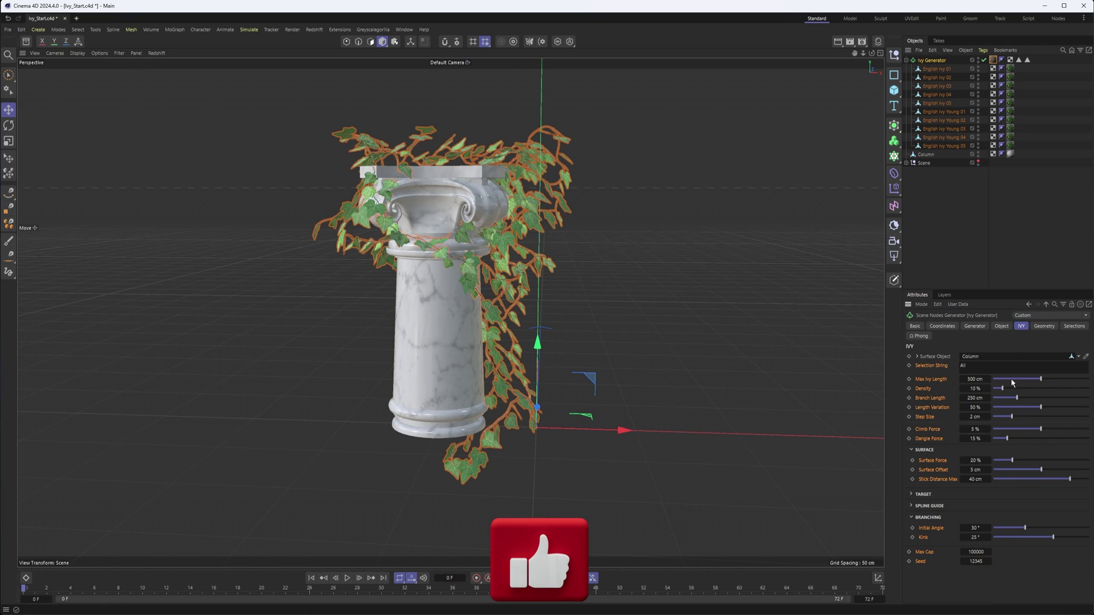
click(1086, 315)
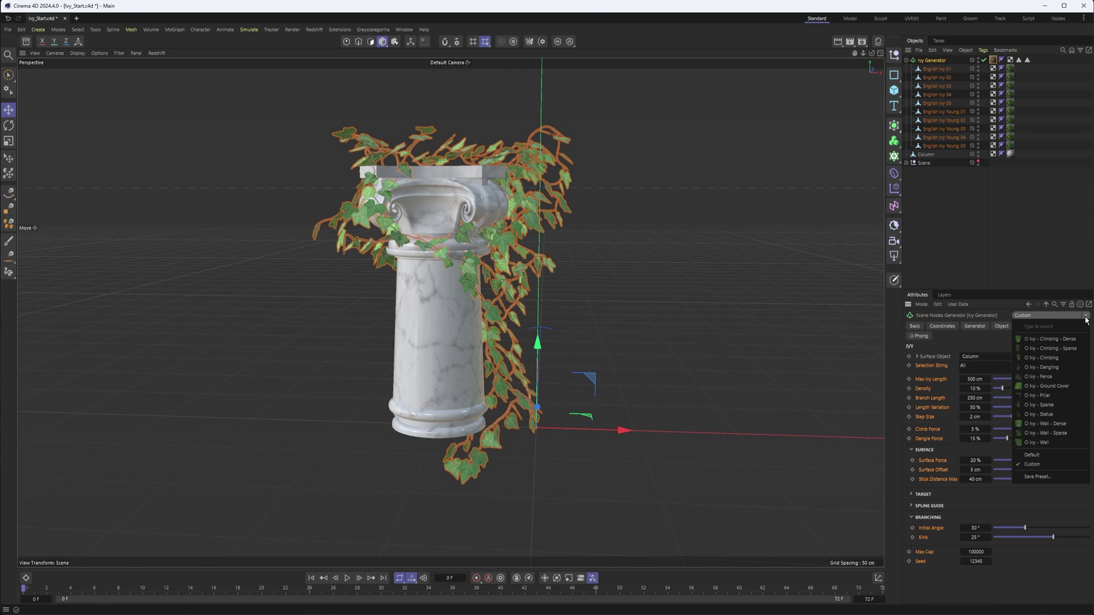
click(1060, 341)
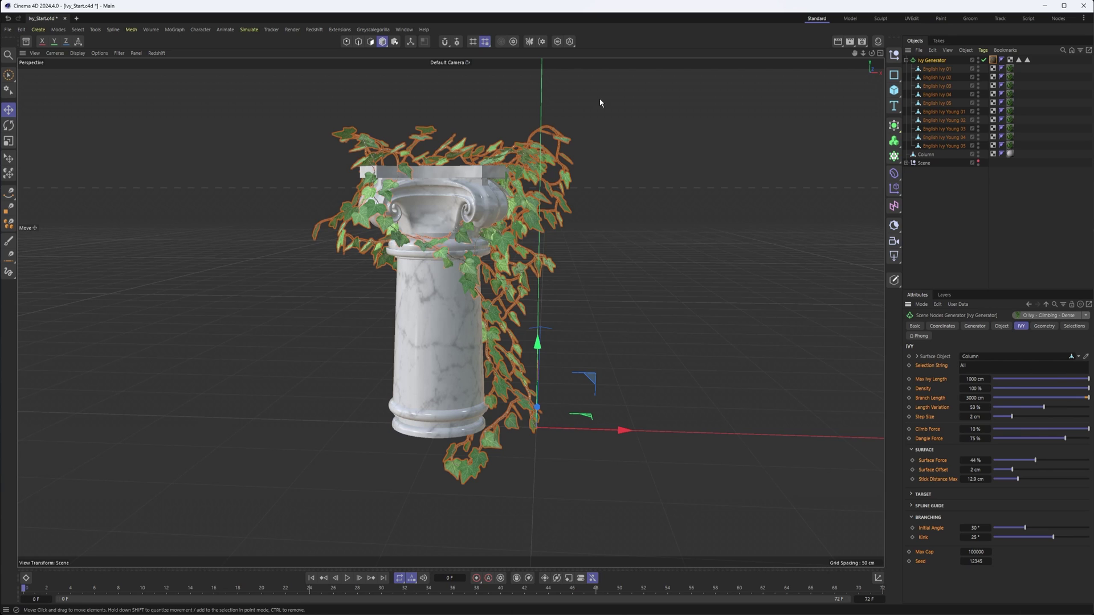
alt+drag(423, 368, 470, 383)
alt+right_drag(470, 383, 352, 374)
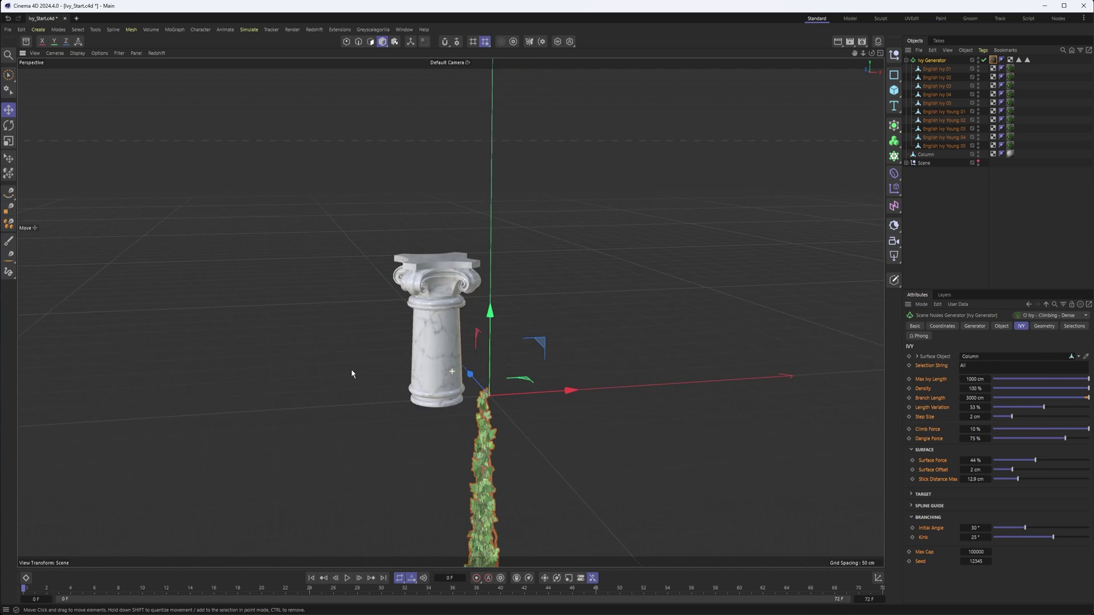
Step: Move the Column along the X axis toward the Ivy Generator's origin, to an X position of about -31.9 cm
alt+middle_drag(501, 393, 524, 347)
alt+drag(524, 348, 561, 365)
click(926, 155)
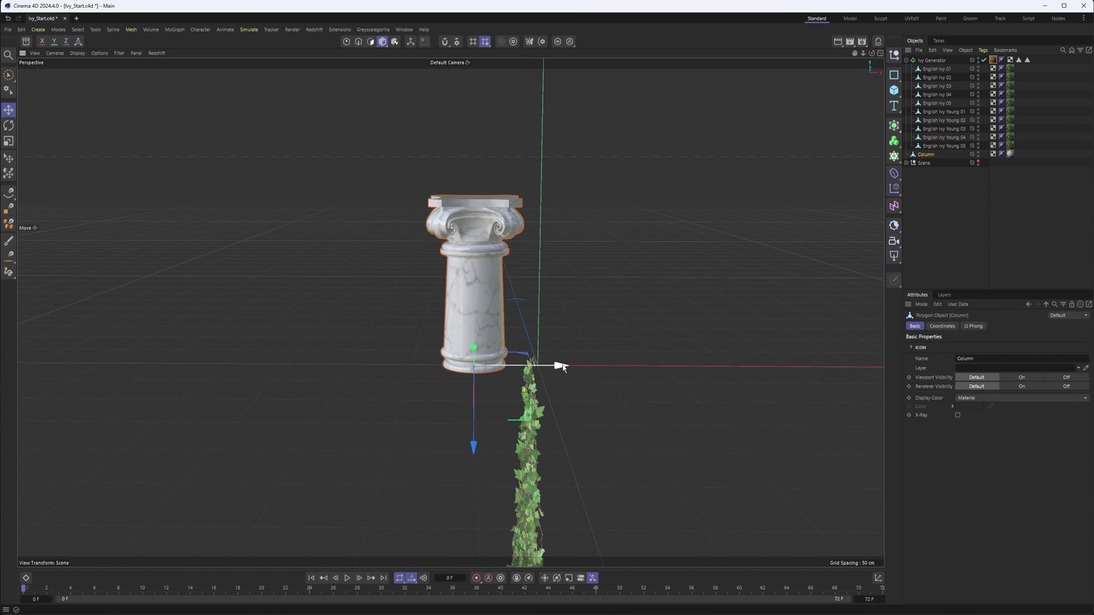
drag(566, 367, 570, 366)
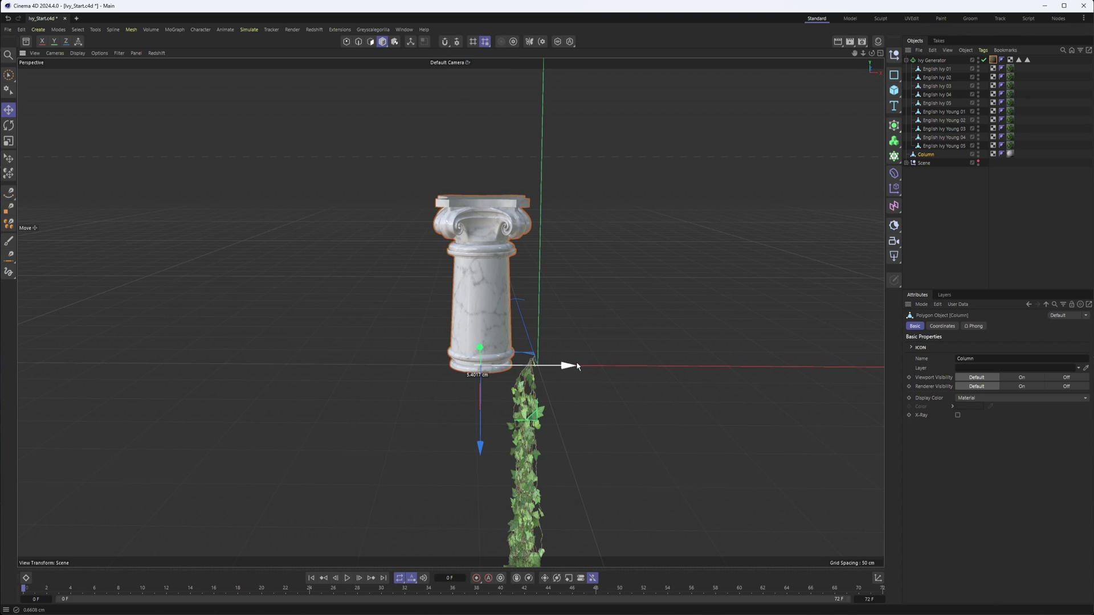
drag(582, 365, 583, 365)
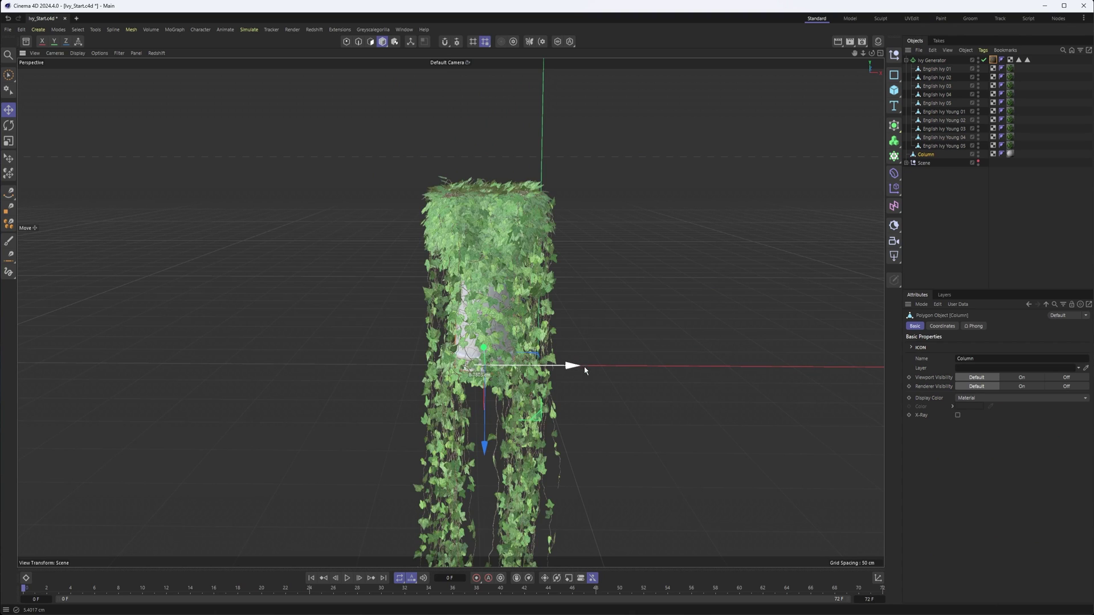
drag(521, 317, 603, 319)
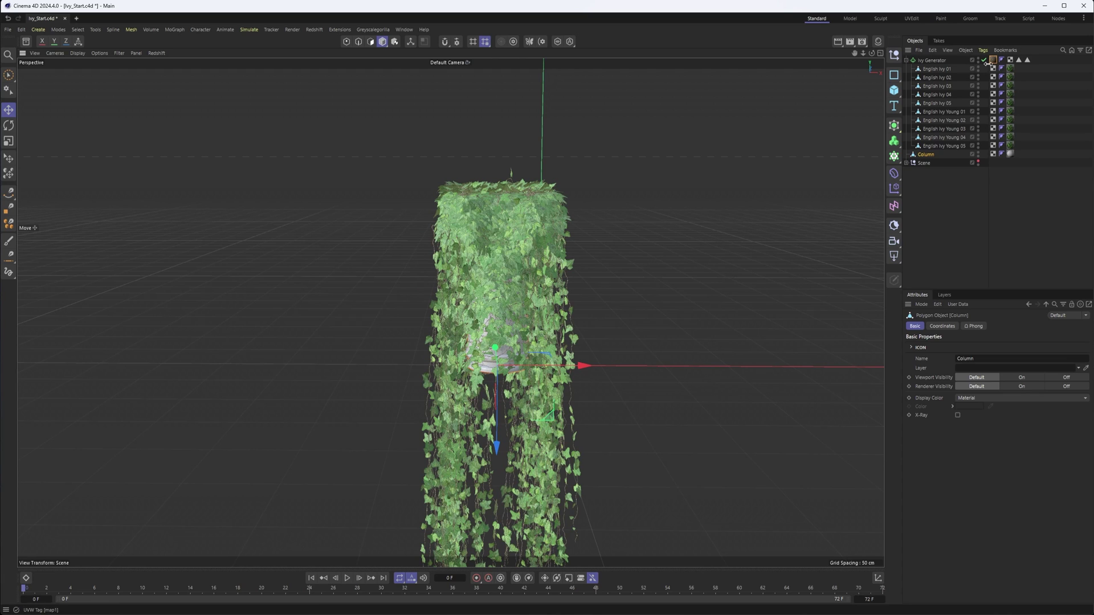
Step: Apply the Ivy - Fence preset to the Ivy Generator and view the column up close
click(931, 61)
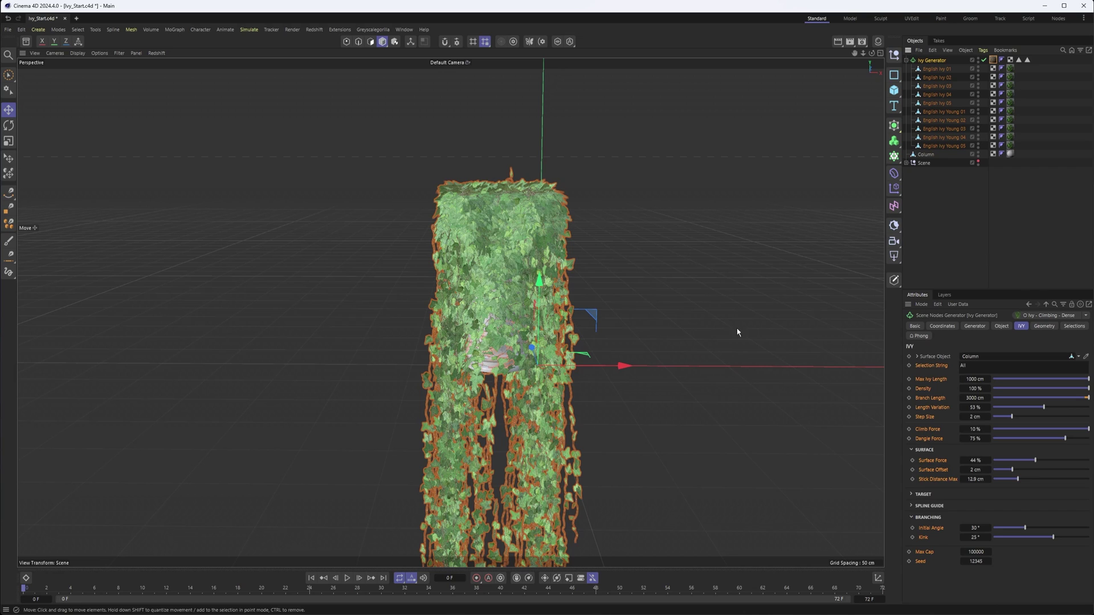
click(1086, 315)
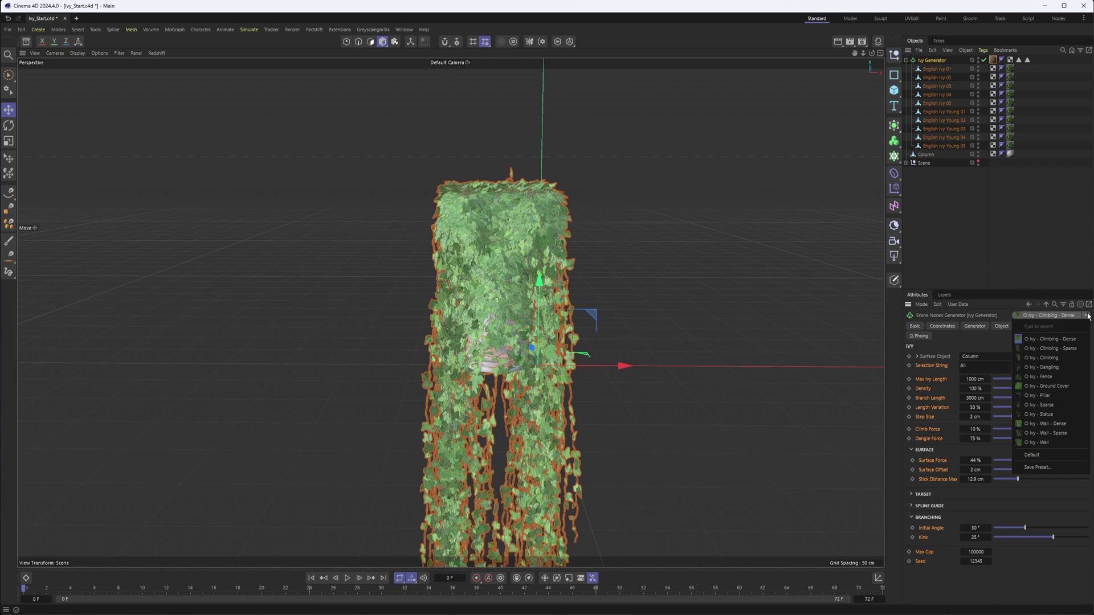
click(1054, 376)
alt+drag(511, 302, 567, 299)
alt+drag(505, 346, 476, 339)
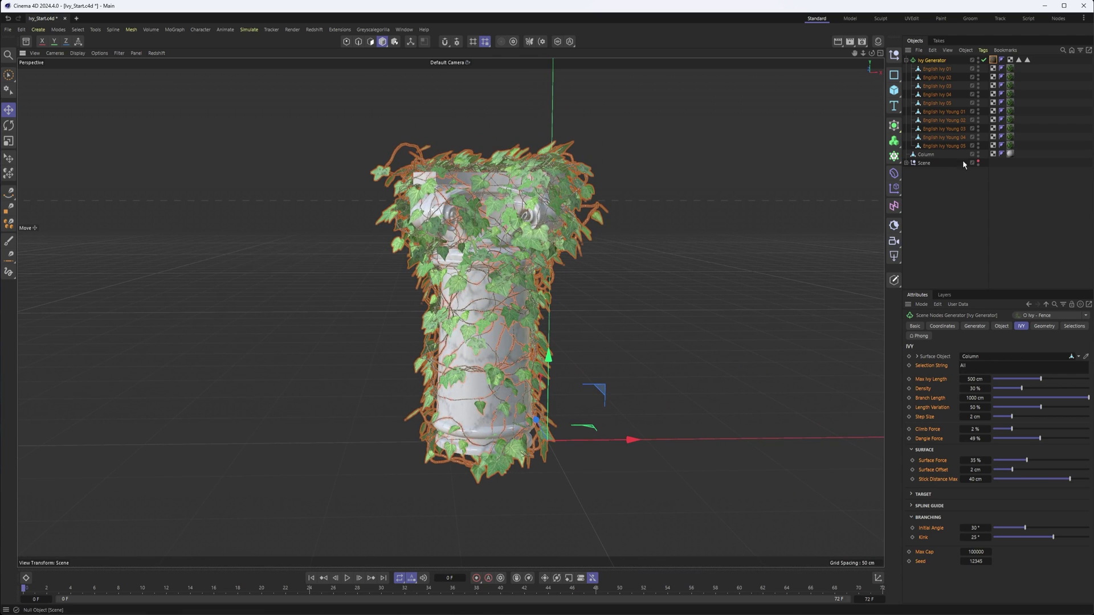
Step: Check the Column's position coordinates and display the Ivy Generator's ivy growth parameters
click(946, 155)
click(944, 327)
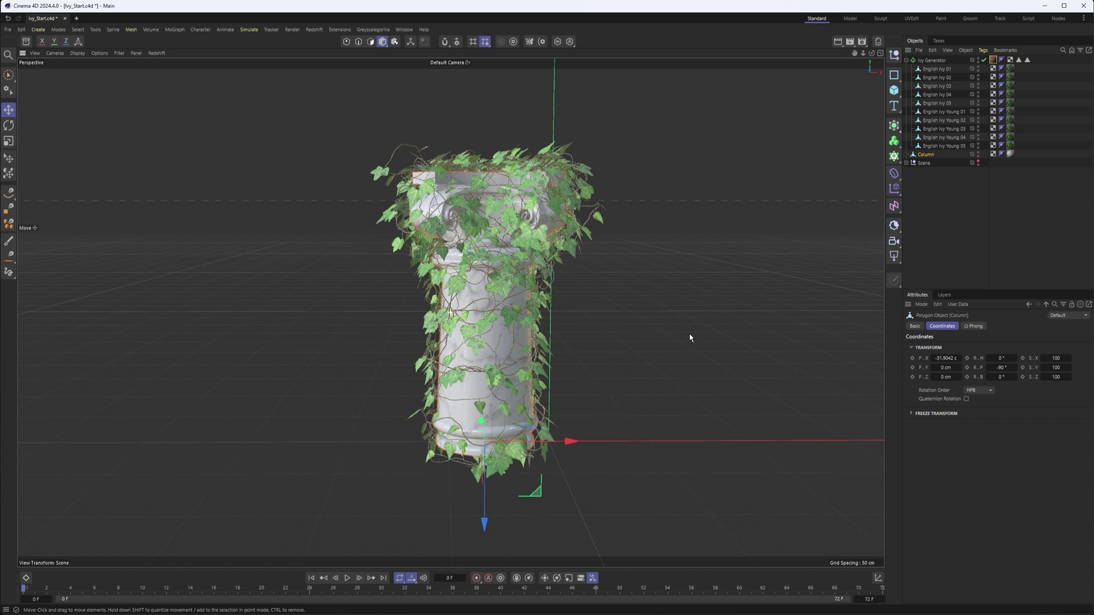
alt+drag(690, 334, 638, 330)
click(931, 60)
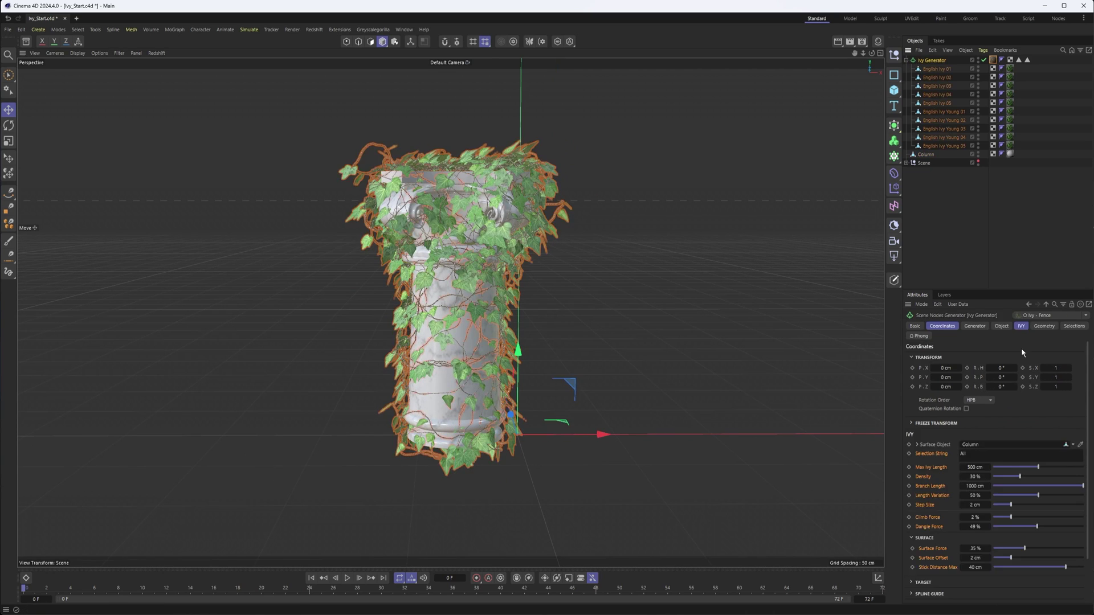
alt+drag(717, 384, 707, 376)
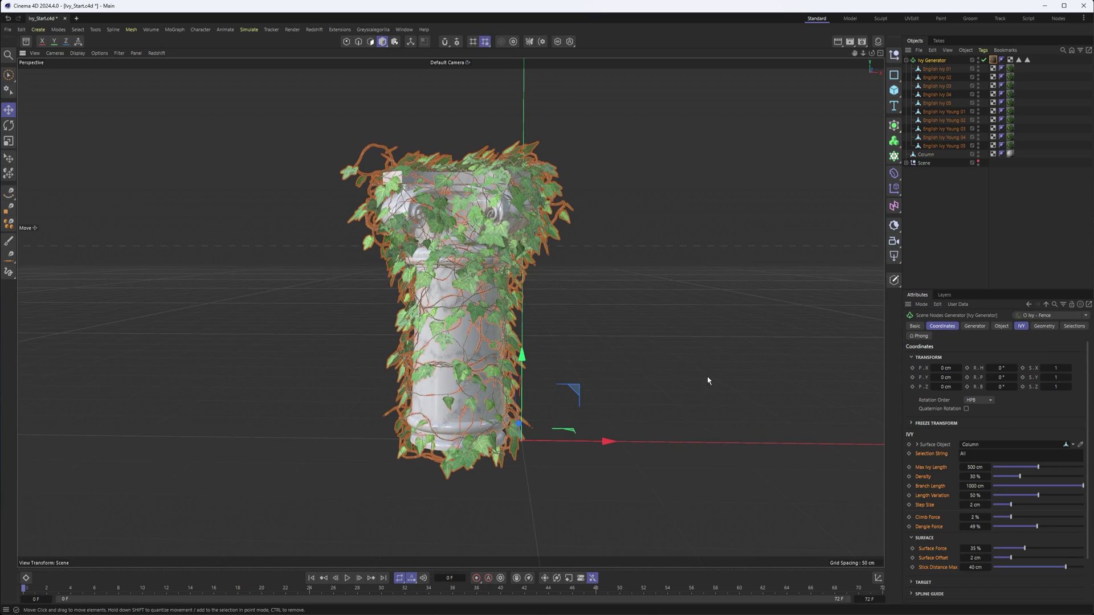
click(1021, 327)
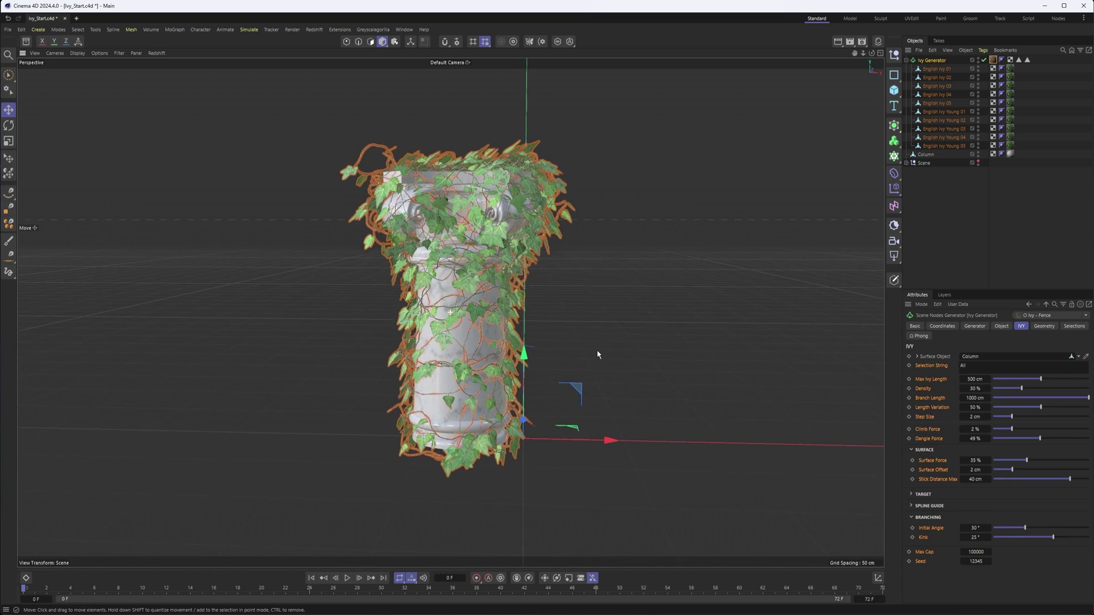
Step: Raise the Ivy Generator's Max Ivy Length to about 754 cm
scroll(593, 340, up, 10)
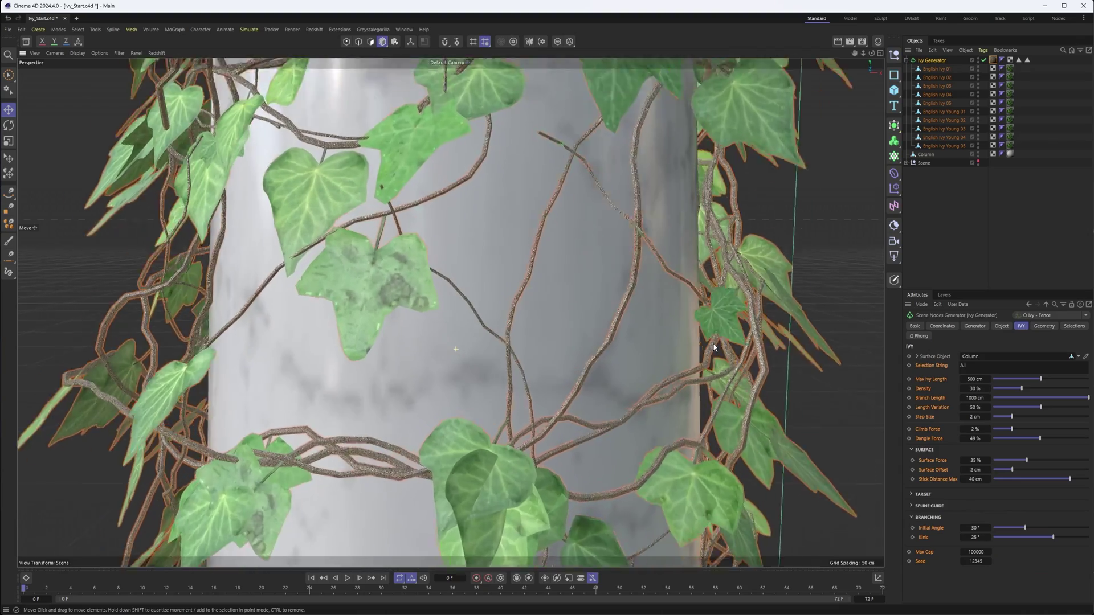
scroll(569, 326, up, 3)
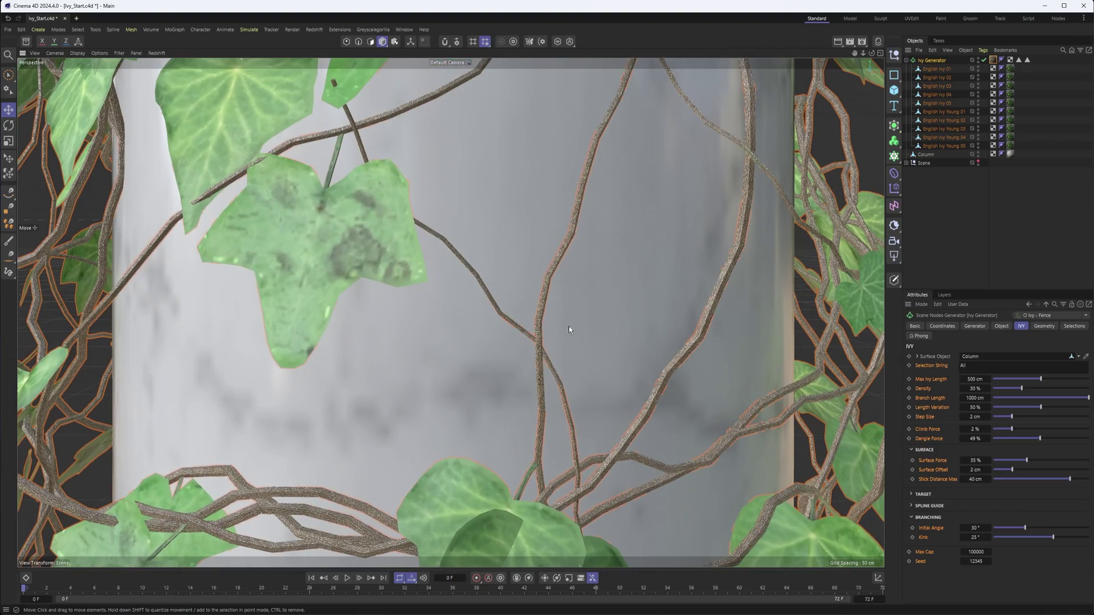
scroll(687, 380, down, 10)
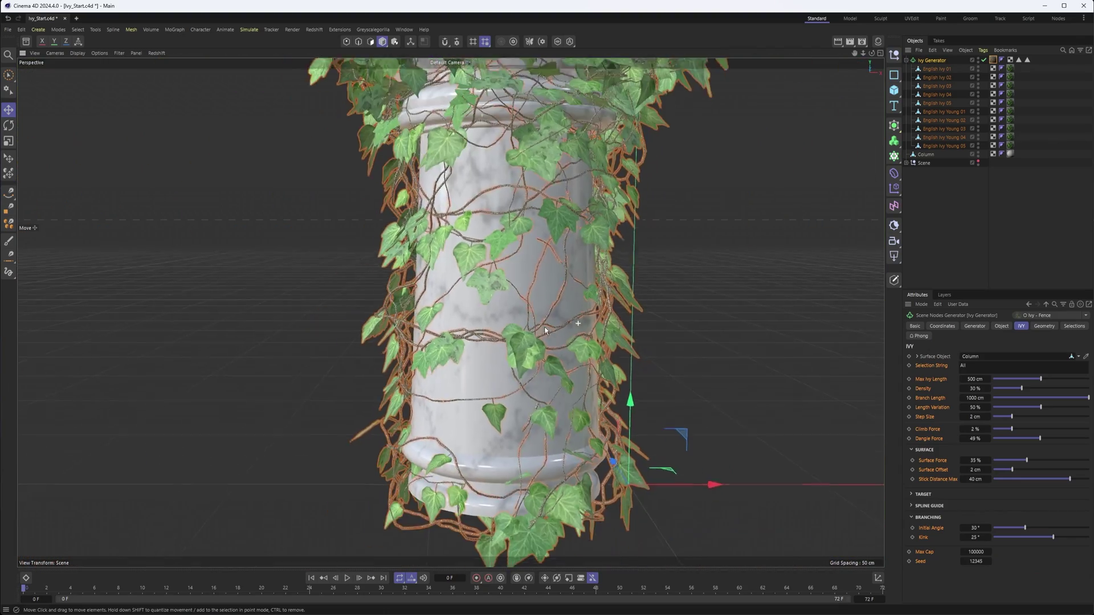
alt+middle_drag(557, 343, 534, 380)
alt+middle_drag(659, 347, 642, 383)
mouse_move(1042, 381)
mouse_down()
mouse_move(1078, 380)
mouse_move(1056, 384)
mouse_up()
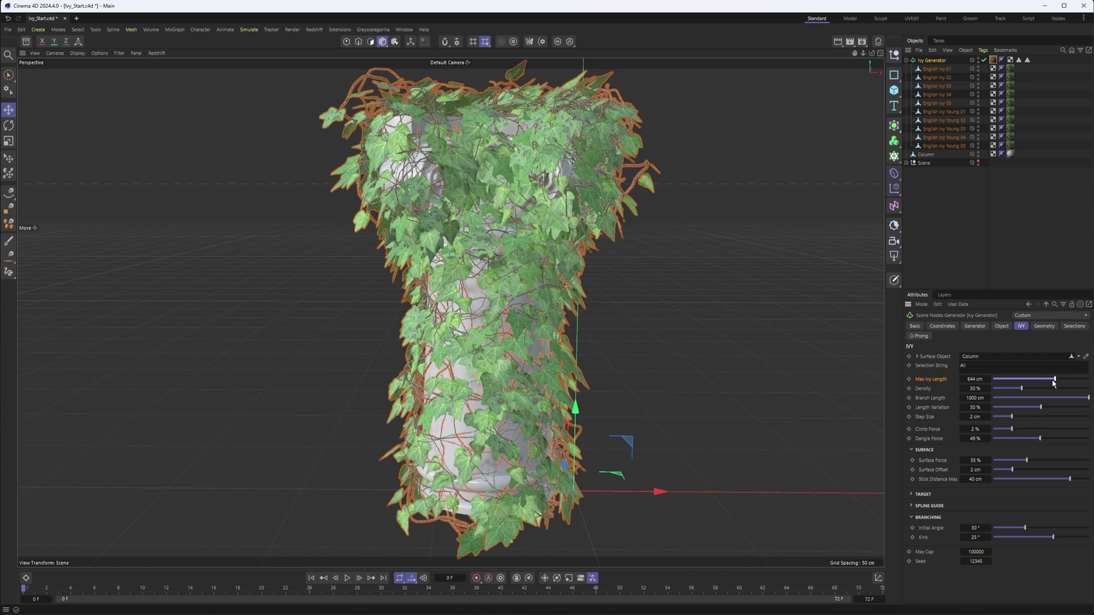
drag(1054, 383, 1063, 383)
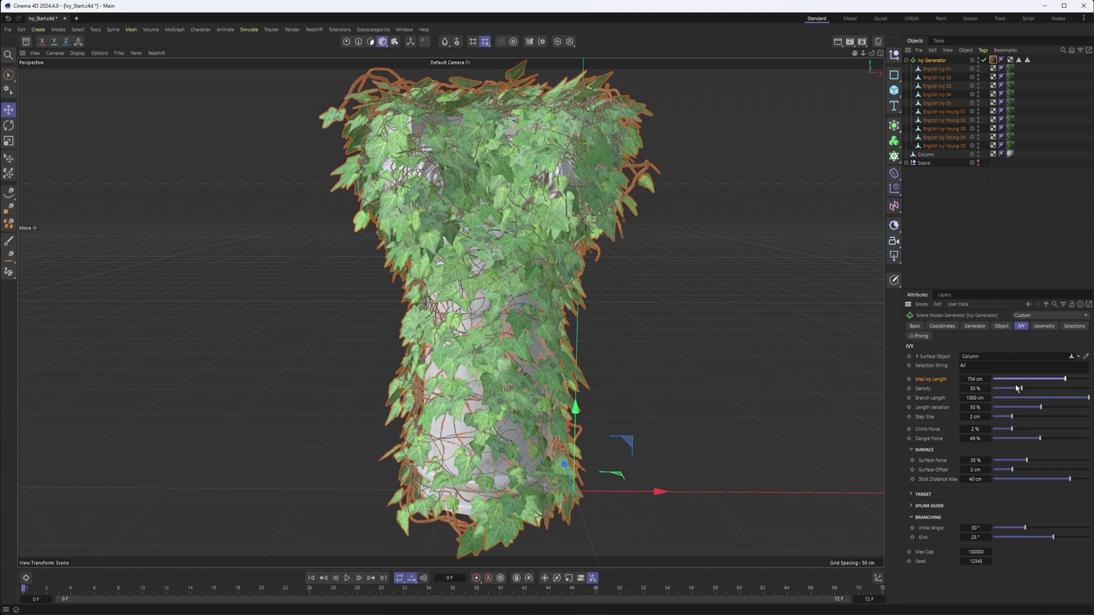
Step: Set the ivy's Density to 13 % and its Branch Length to about 626 cm
drag(1011, 391, 1004, 390)
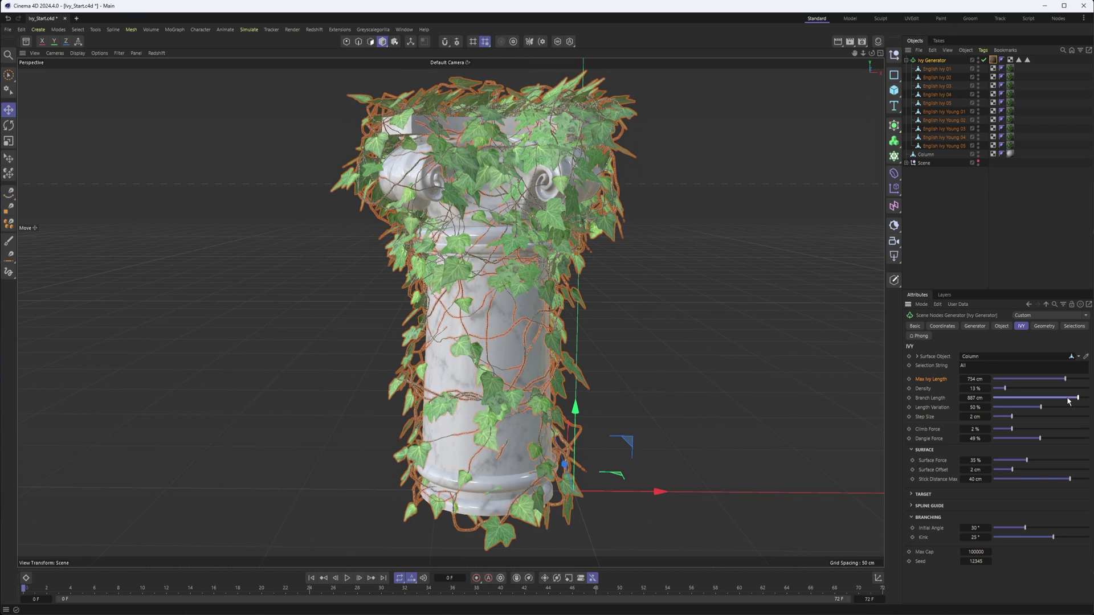
mouse_move(1057, 399)
mouse_down()
mouse_move(1016, 400)
mouse_move(1053, 398)
mouse_up()
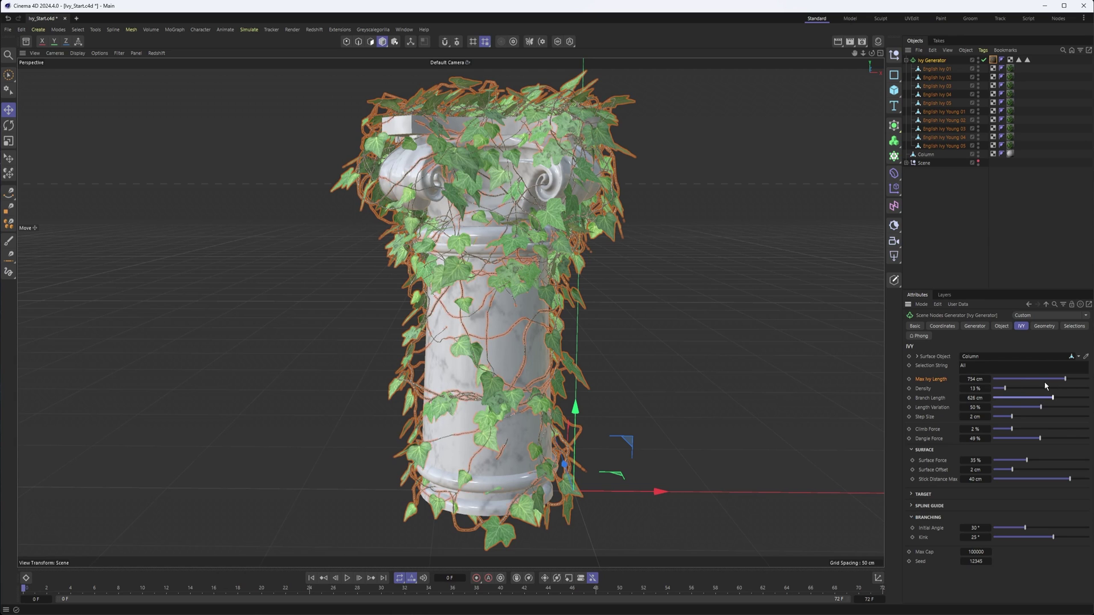
scroll(577, 414, down, 3)
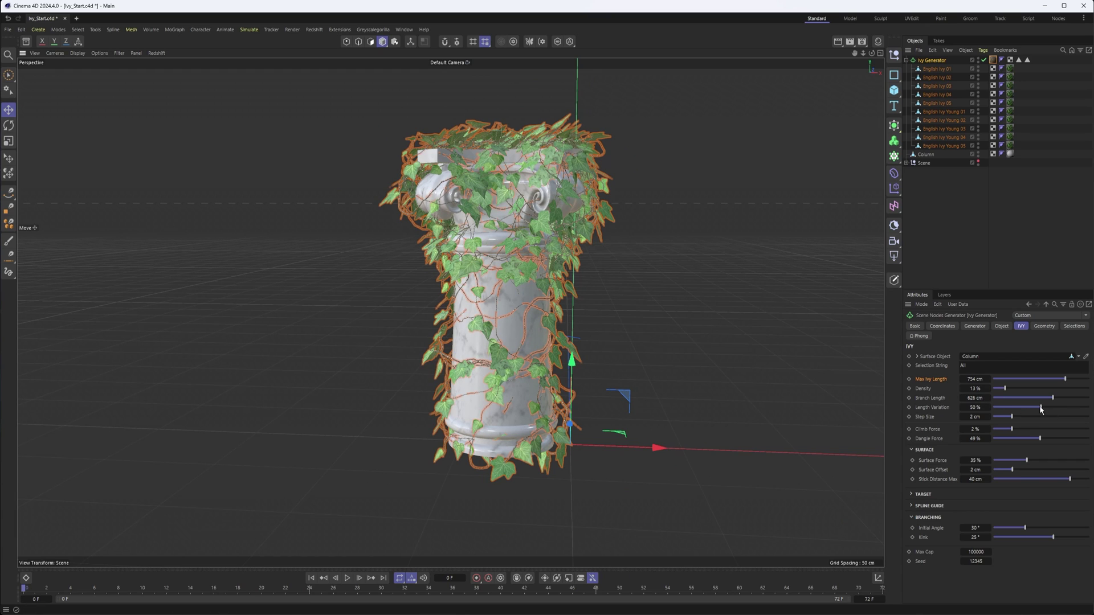
Step: Set the ivy's Length Variation to 58 % and inspect the growth around the column
mouse_move(1058, 409)
mouse_down()
mouse_move(1076, 408)
mouse_move(1040, 408)
mouse_up()
drag(979, 423, 1014, 419)
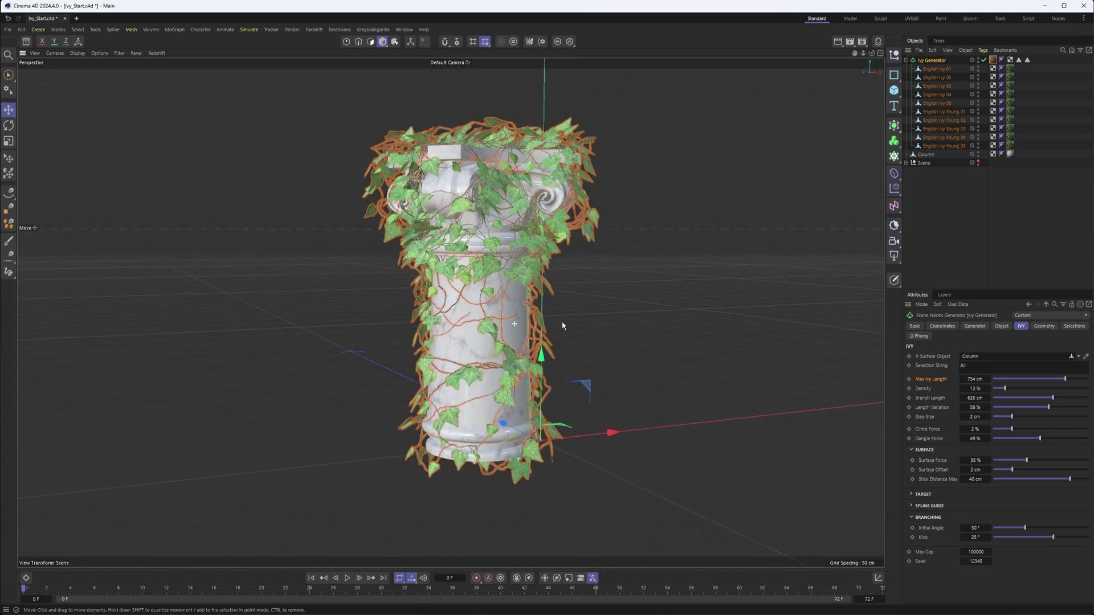
scroll(569, 326, up, 5)
scroll(575, 320, down, 3)
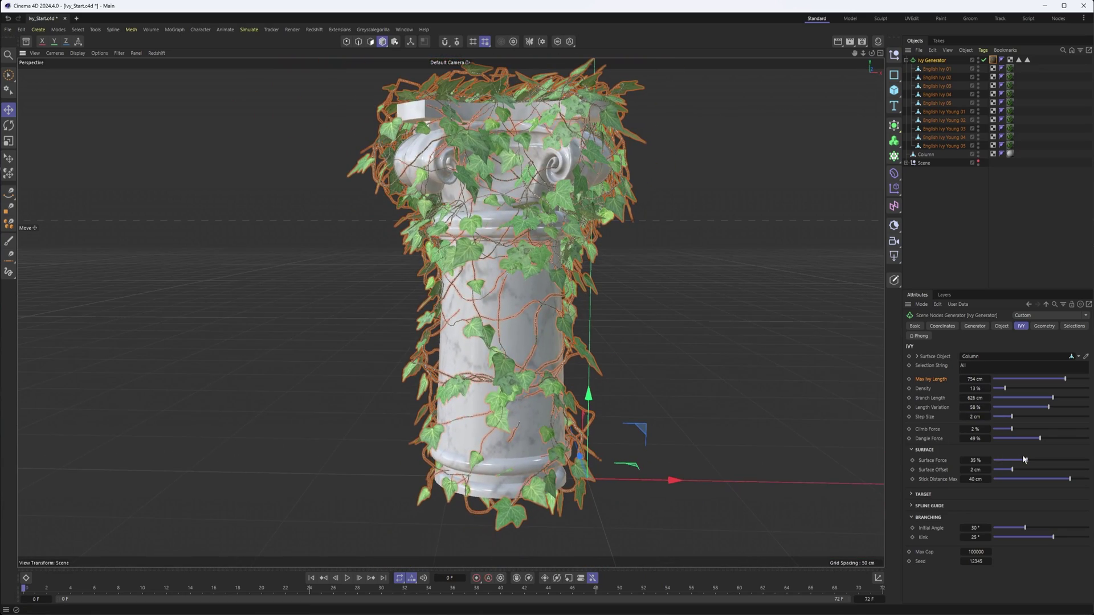
Step: Reset the ivy's Surface Force to its default of 20 %
drag(1020, 465, 1019, 460)
right_click(987, 459)
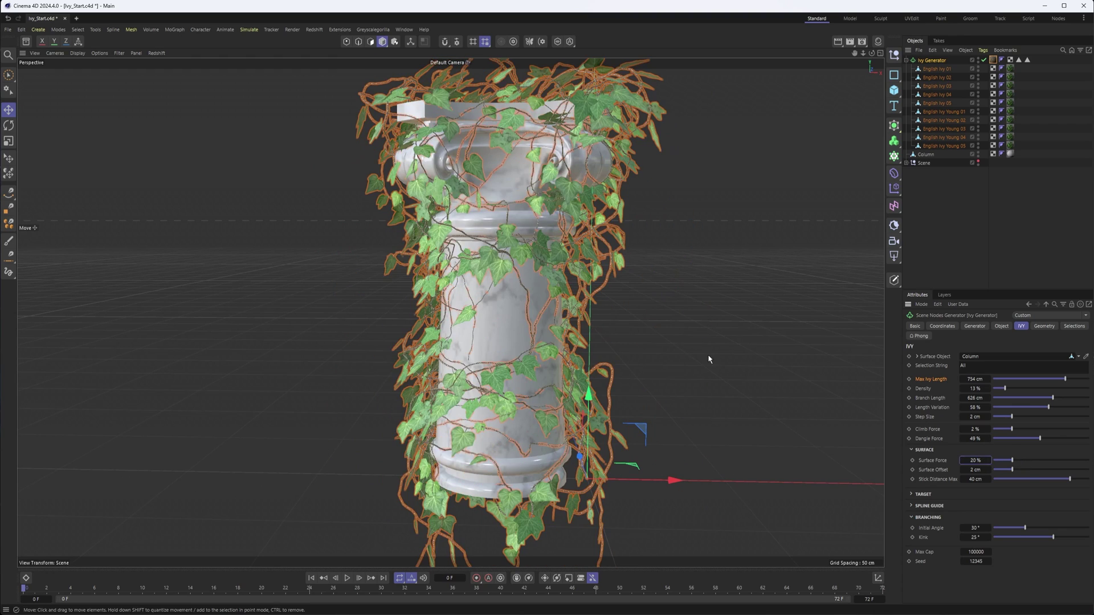
scroll(592, 336, down, 3)
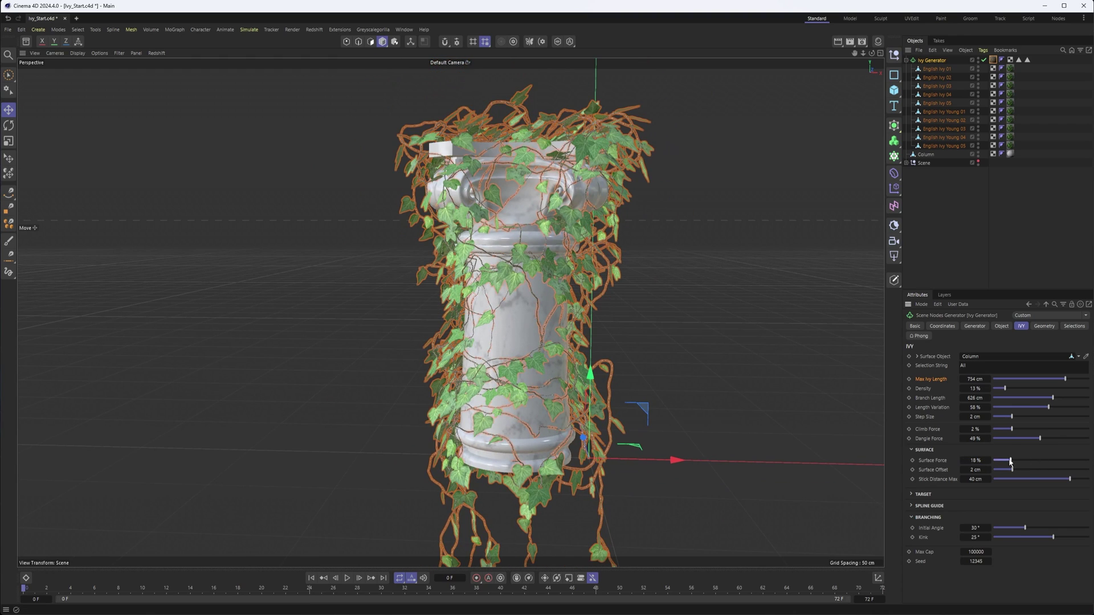
Step: Try a Surface Force of 13 % on the ivy, restore the 20 % default and inspect the hanging vines
drag(1010, 463, 1005, 461)
alt+drag(480, 329, 513, 341)
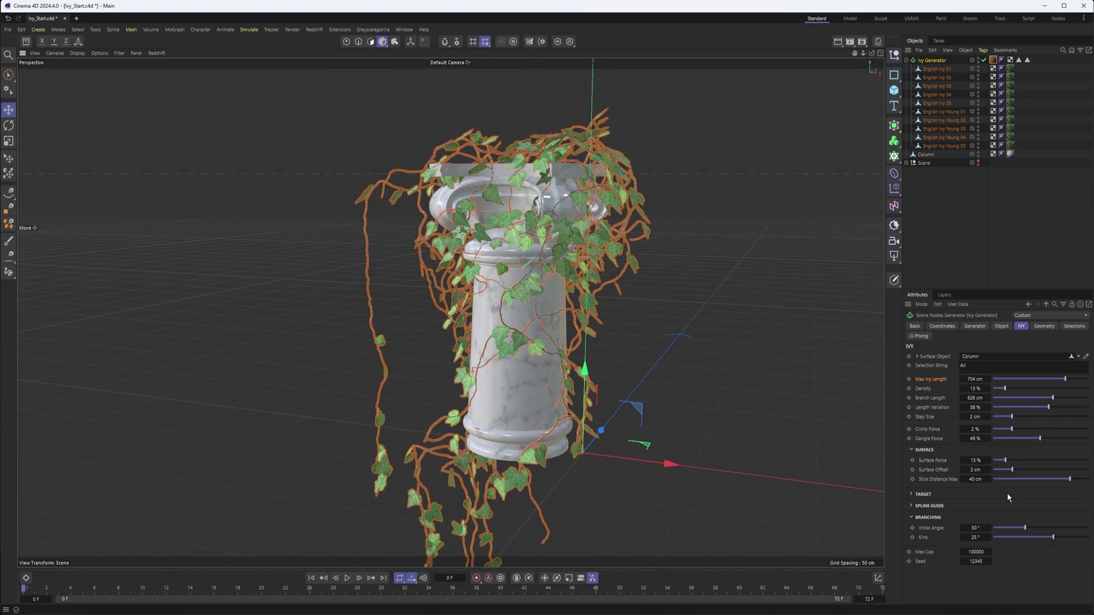
right_click(989, 460)
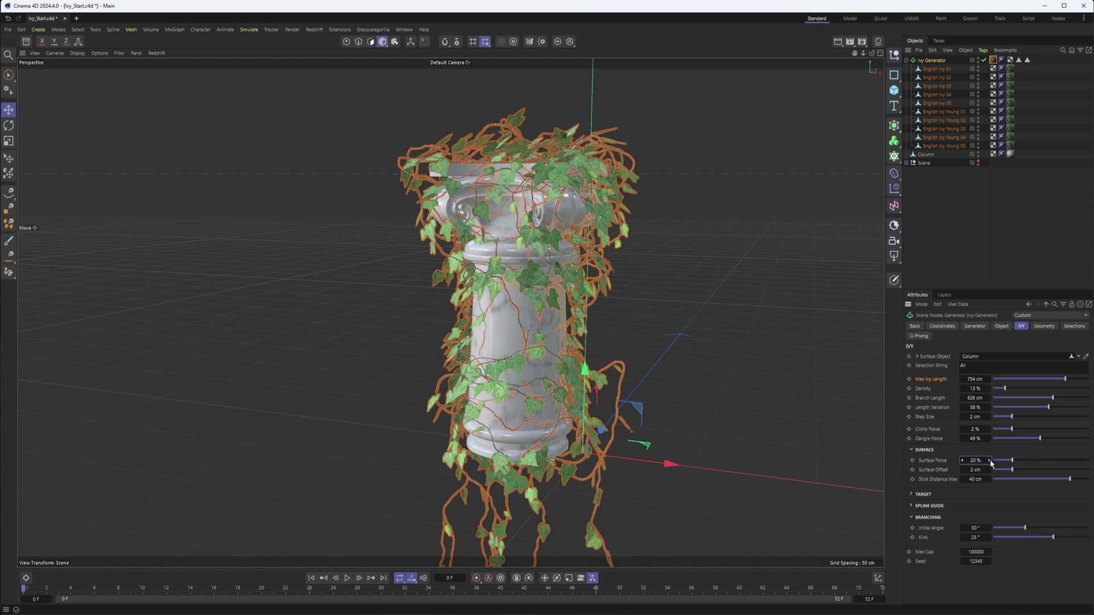
alt+right_drag(697, 430, 545, 419)
mouse_move(596, 421)
alt+mouse_down()
mouse_move(566, 400)
mouse_move(600, 404)
alt+mouse_up()
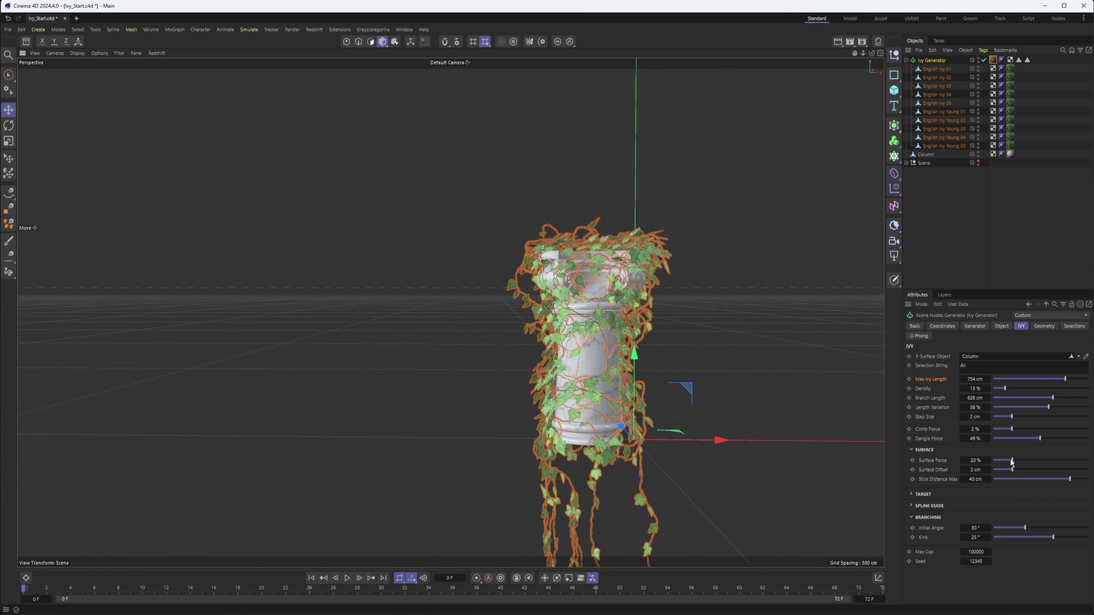
Step: Set the ivy's Surface Offset to 5 cm
mouse_move(1016, 467)
mouse_down()
mouse_move(1041, 468)
mouse_move(1006, 468)
mouse_up()
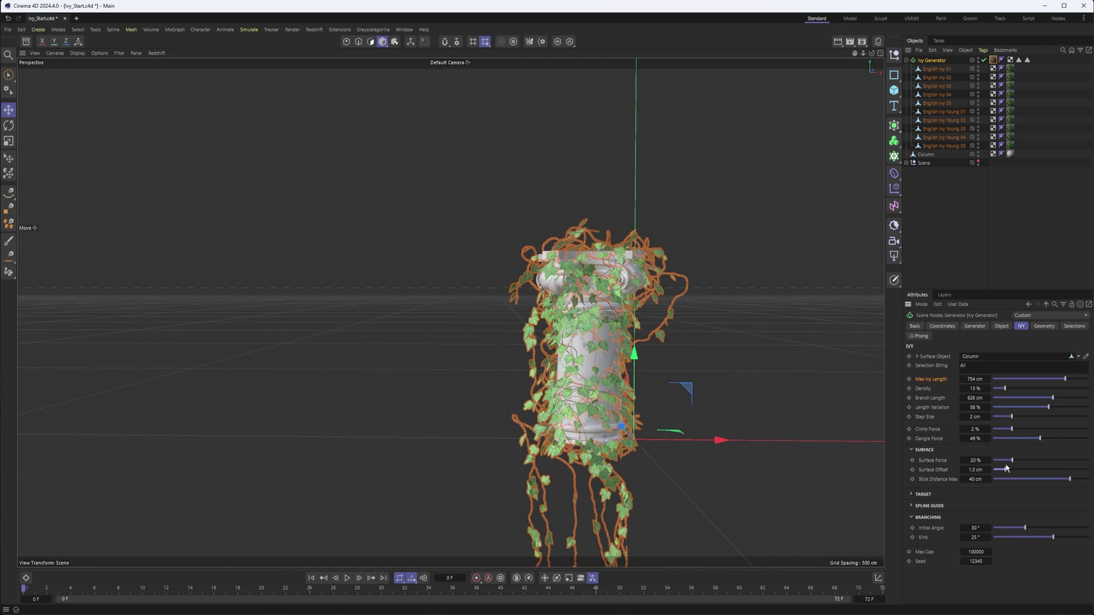
click(976, 470)
text(5)
key(Return)
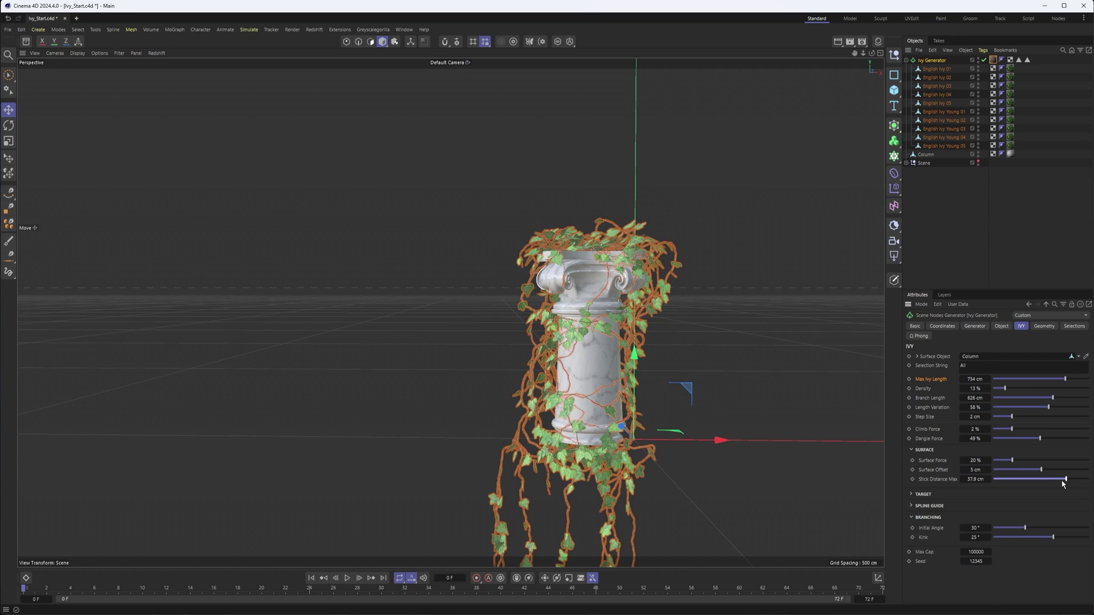
Step: Lower the ivy's Stick Distance Max to about 6.3 cm and move the Column along X away from the Ivy Generator's origin
drag(1062, 482, 1006, 481)
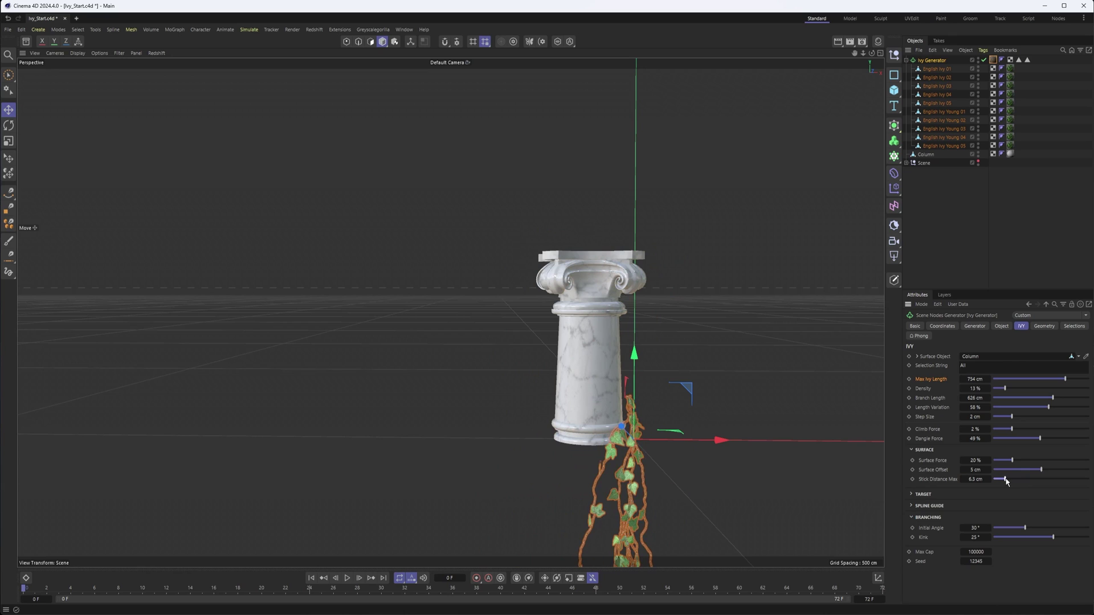
click(639, 396)
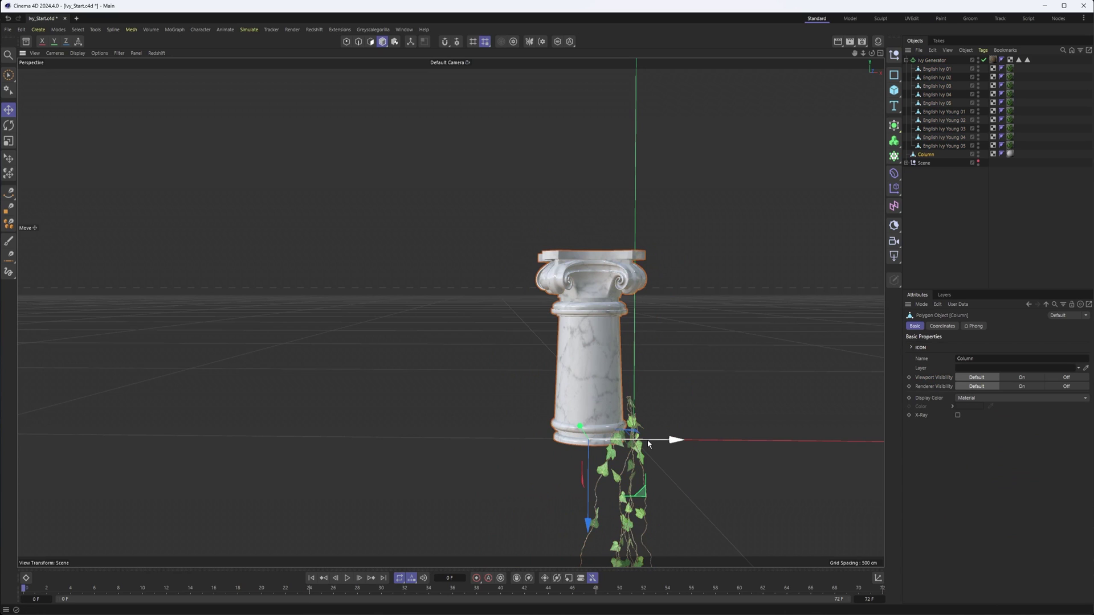
drag(674, 441, 587, 294)
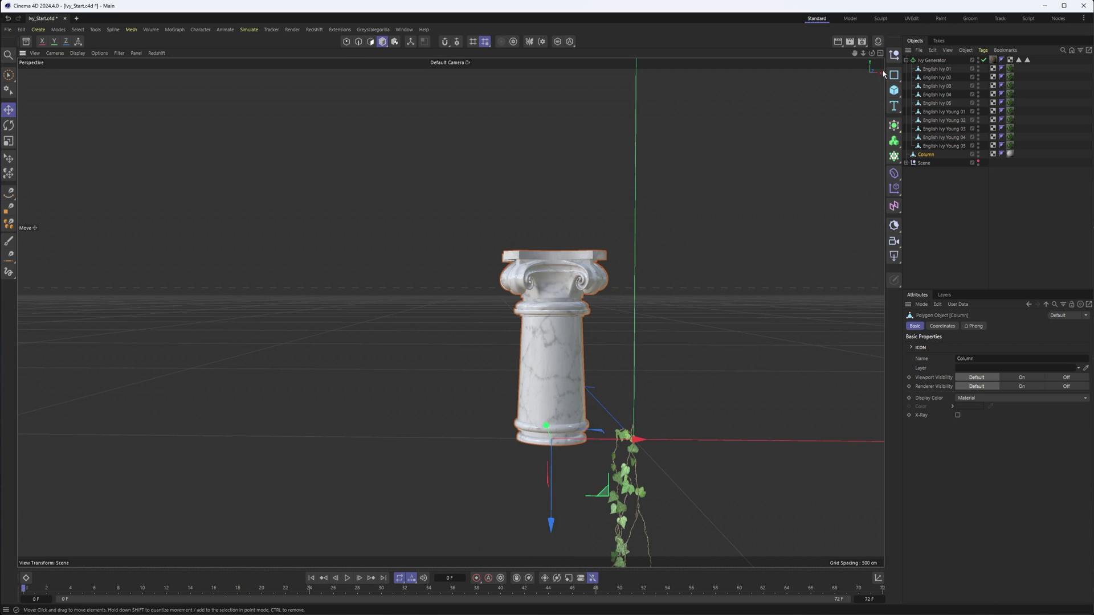
Step: Raise the Ivy Generator's Stick Distance Max to 50 cm and show its Target settings
click(931, 61)
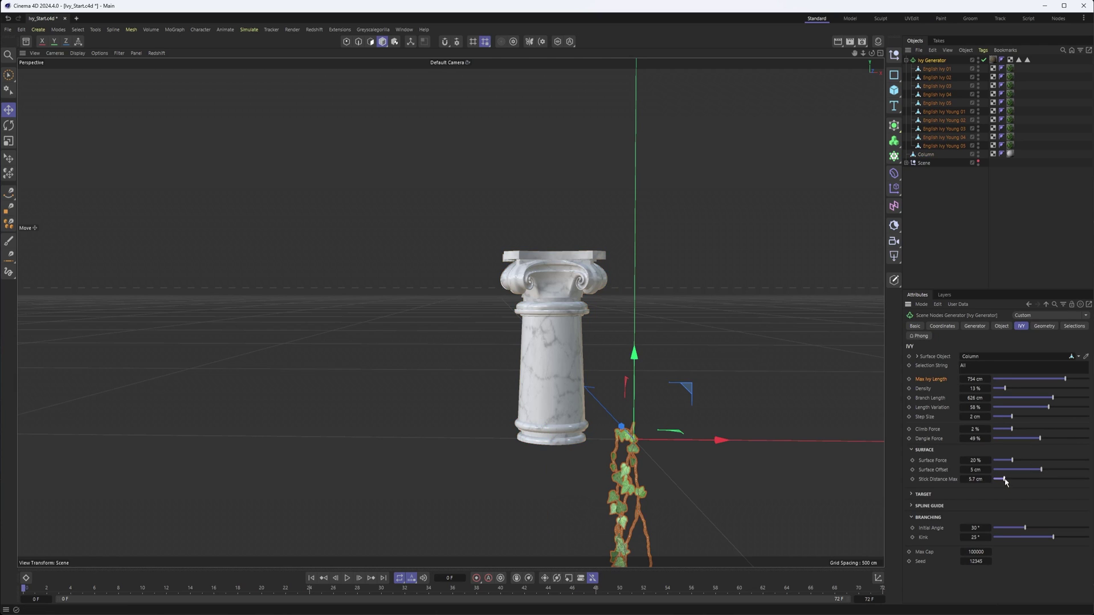
drag(1004, 480, 1093, 469)
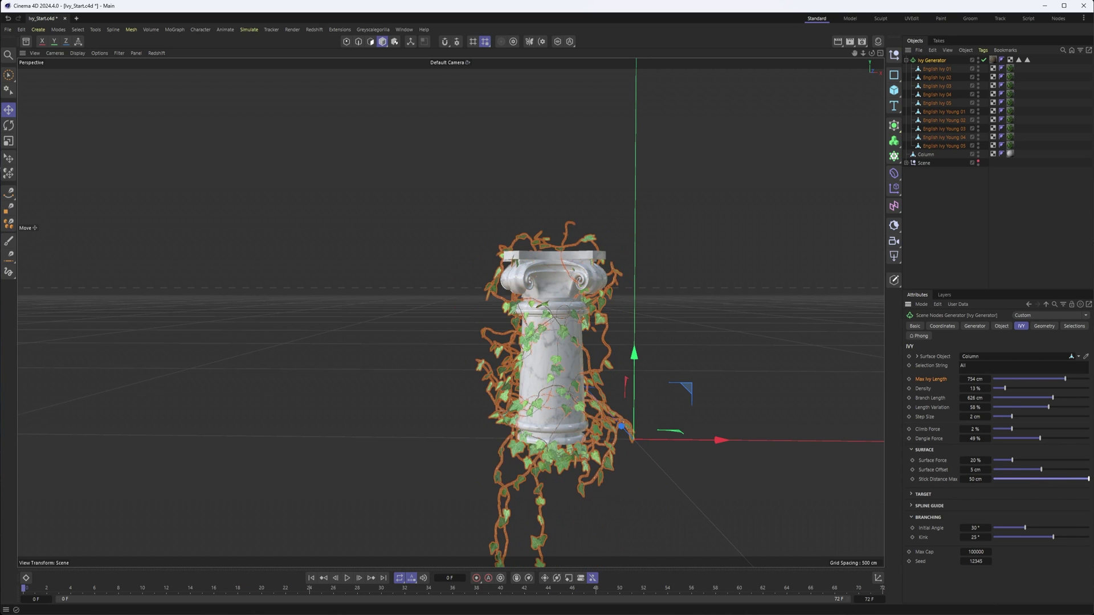
click(921, 494)
alt+middle_drag(673, 442, 605, 410)
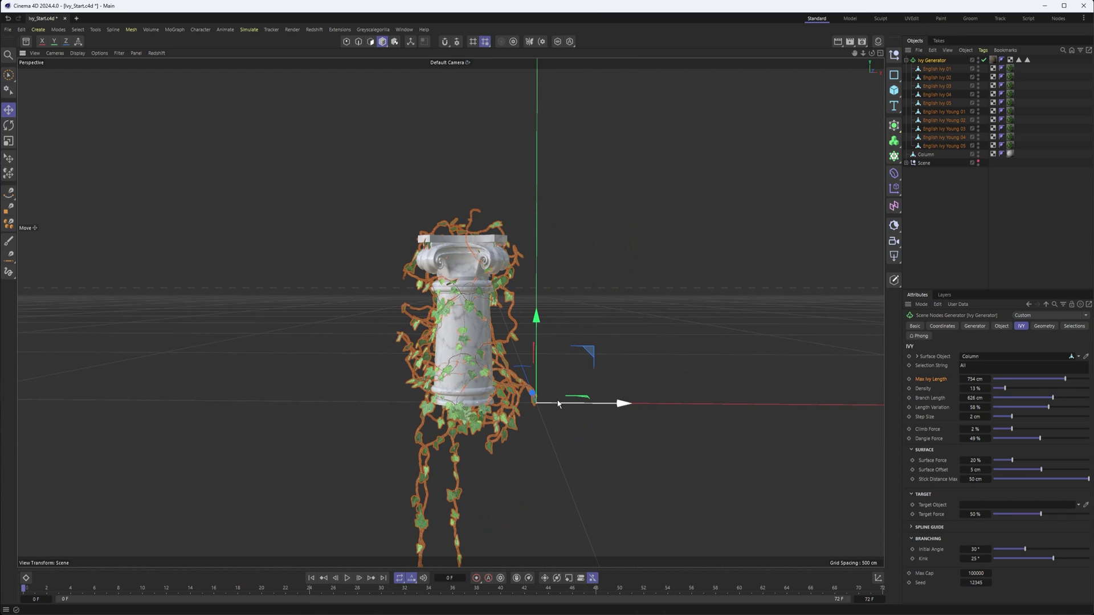
Step: Add a null object, give it the Circle shape and place it beside the column's capital
click(893, 57)
click(980, 346)
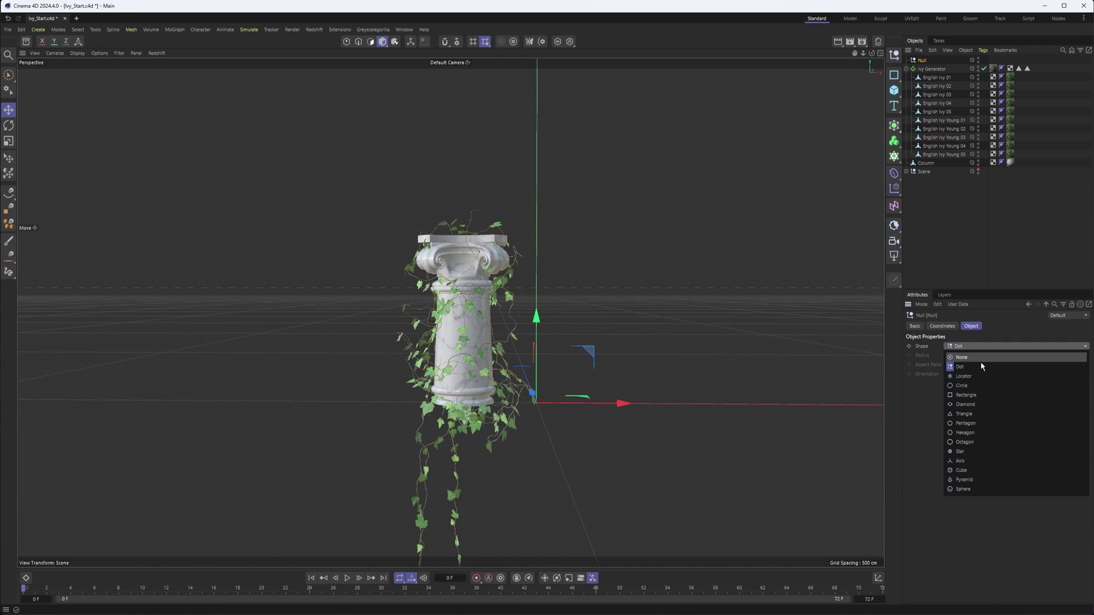
click(980, 378)
drag(609, 363, 450, 191)
Step: Assign the null as the Ivy Generator's Target Object
click(929, 69)
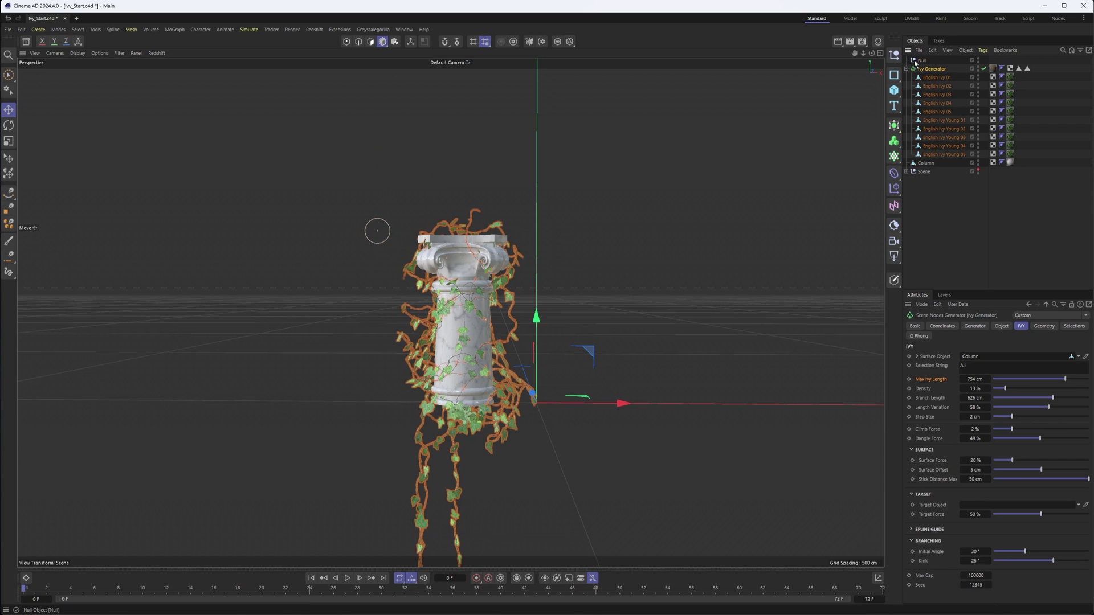
drag(916, 63, 1004, 464)
drag(987, 506, 984, 505)
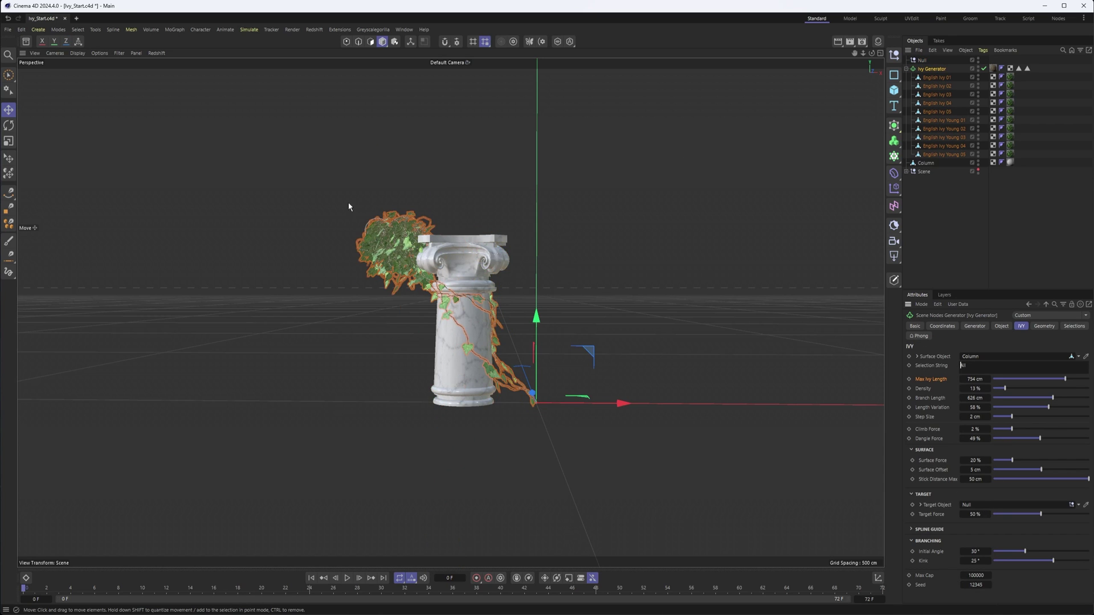
mouse_move(405, 252)
alt+mouse_down()
mouse_move(436, 267)
mouse_move(586, 273)
mouse_move(405, 244)
alt+mouse_up()
Step: Move the target null to the upper part of the column so the ivy grows toward that spot
click(921, 62)
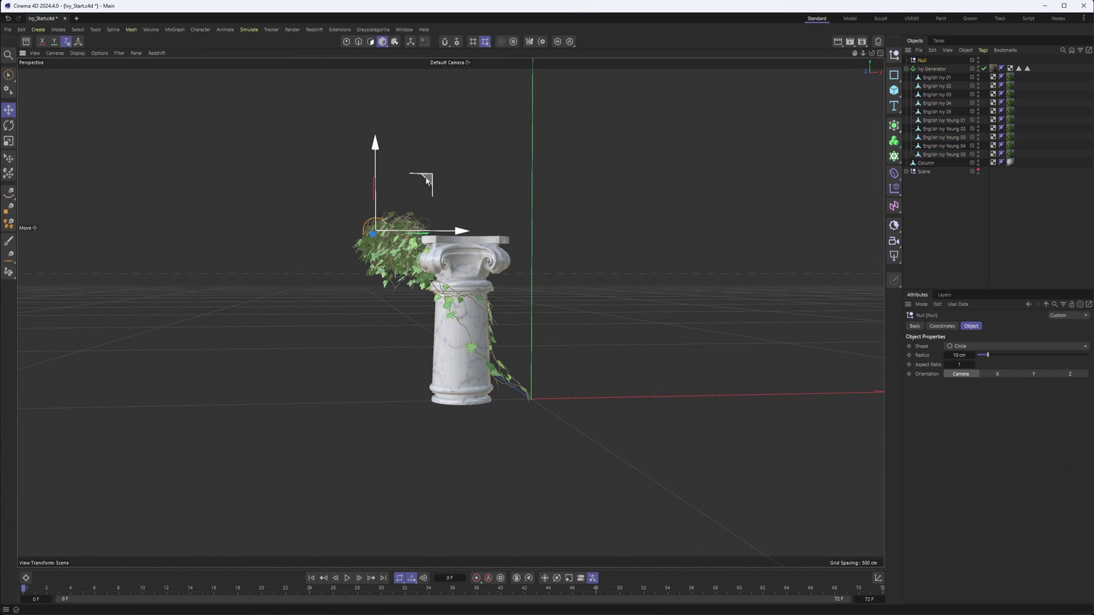
drag(423, 184, 394, 256)
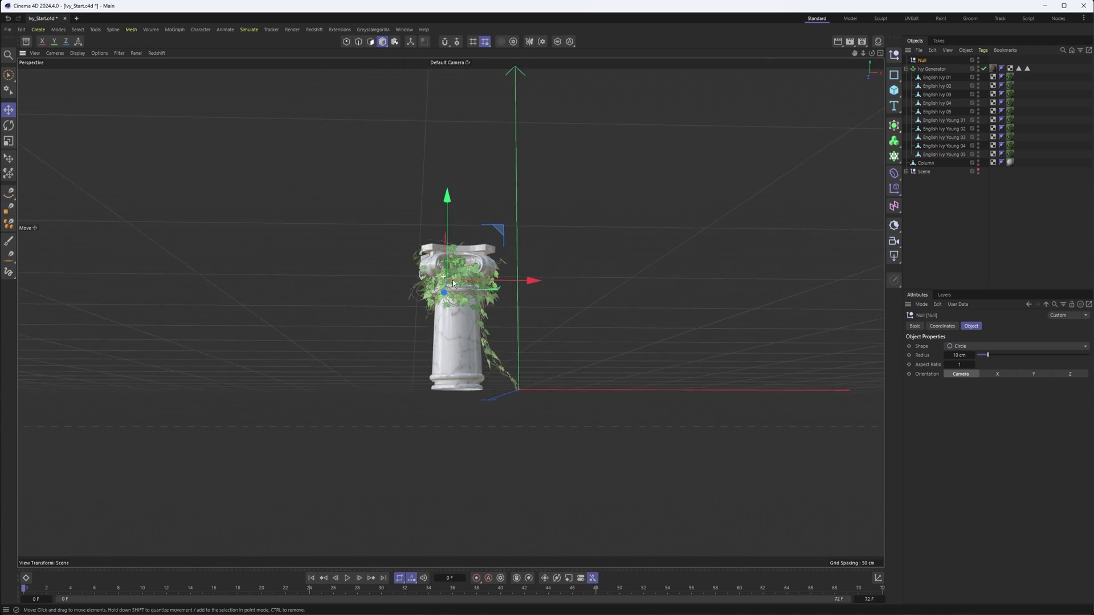
alt+right_drag(394, 256, 450, 242)
alt+drag(450, 242, 479, 289)
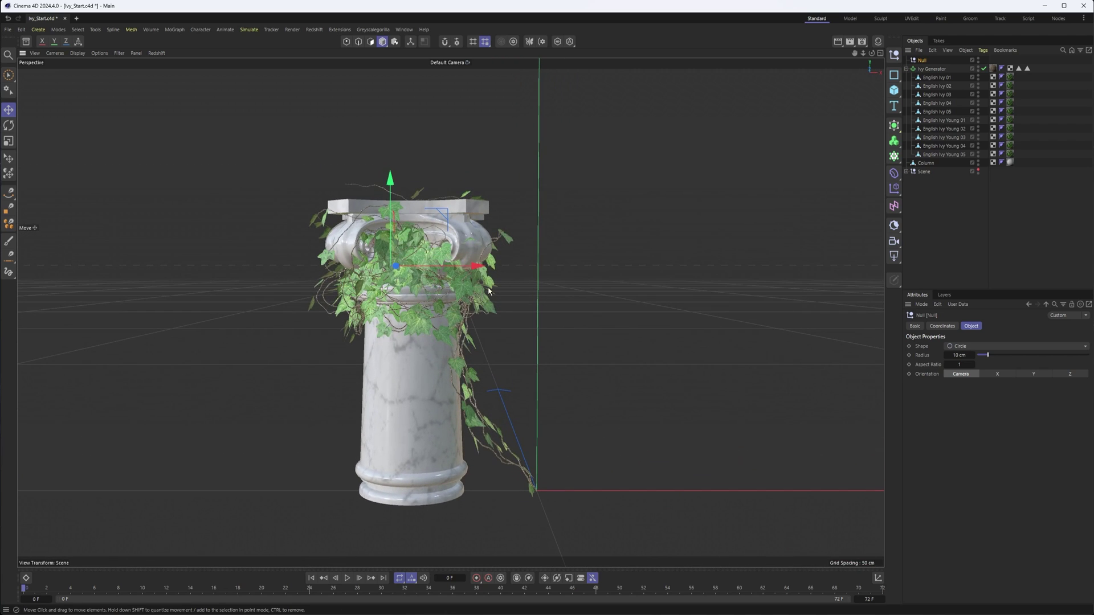
Step: Delete the target null and reselect the Ivy Generator
click(932, 69)
click(922, 60)
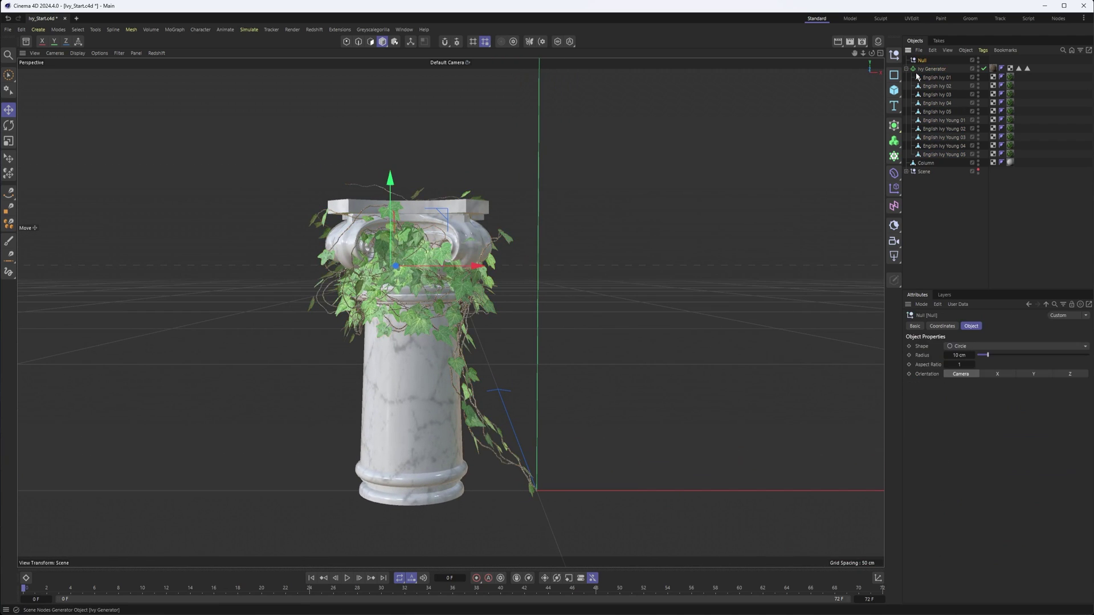
key(Delete)
click(931, 60)
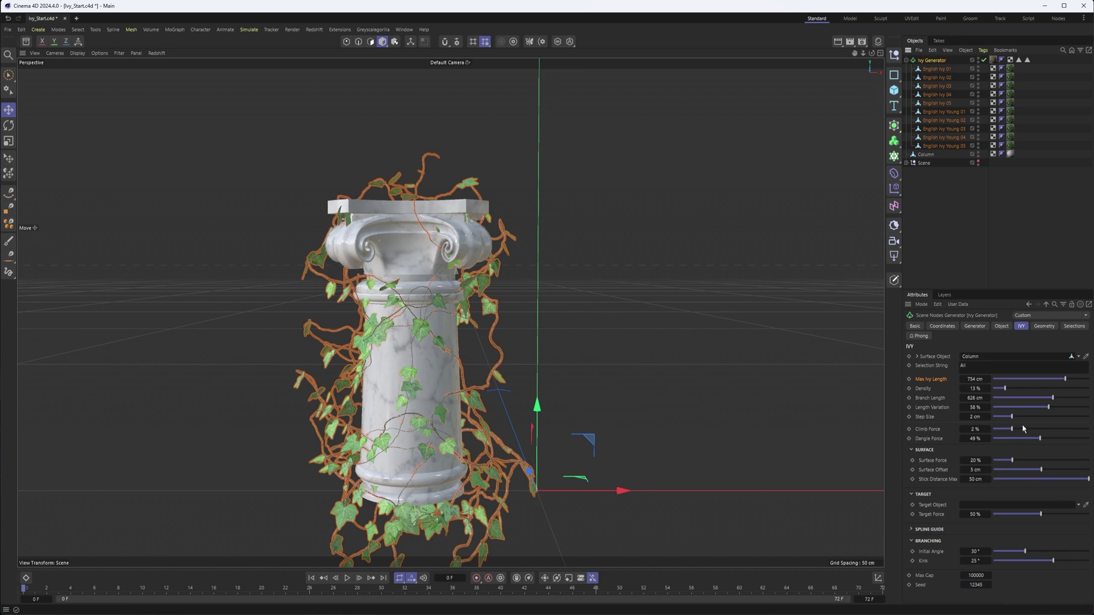
Step: Examine the Ivy Generator's Spline Guide settings, including the Spline Object options, and the ivy around the column
click(911, 533)
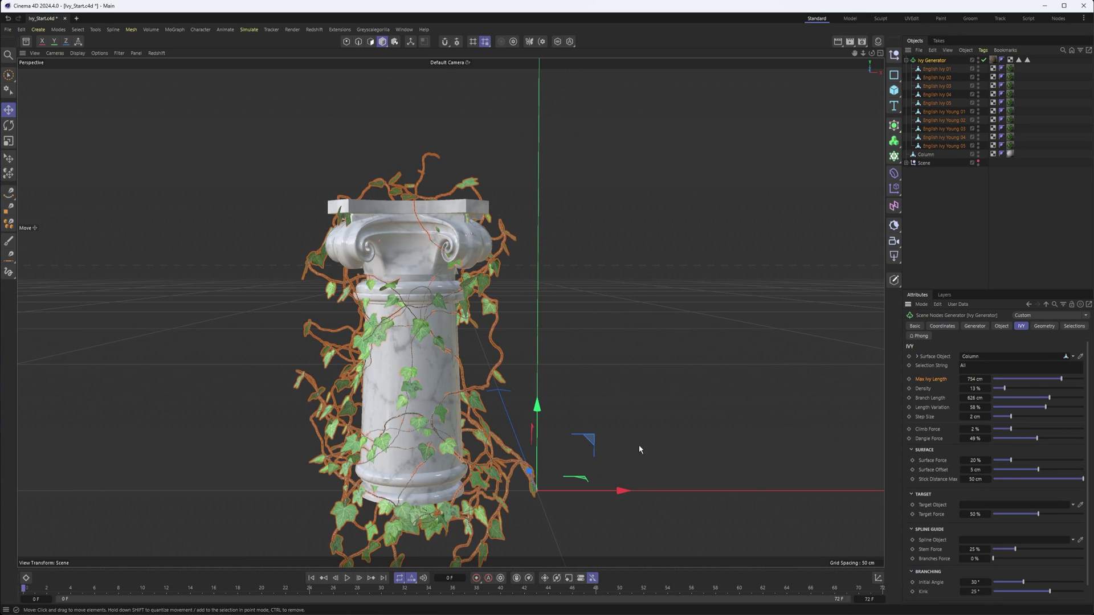
alt+drag(638, 446, 349, 367)
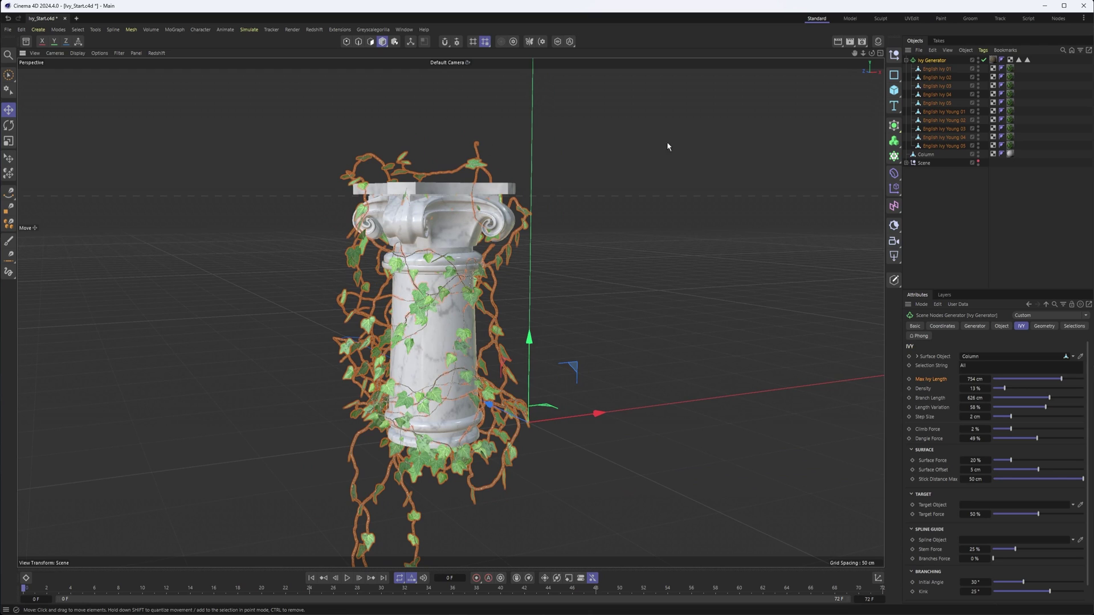
alt+middle_drag(629, 265, 605, 285)
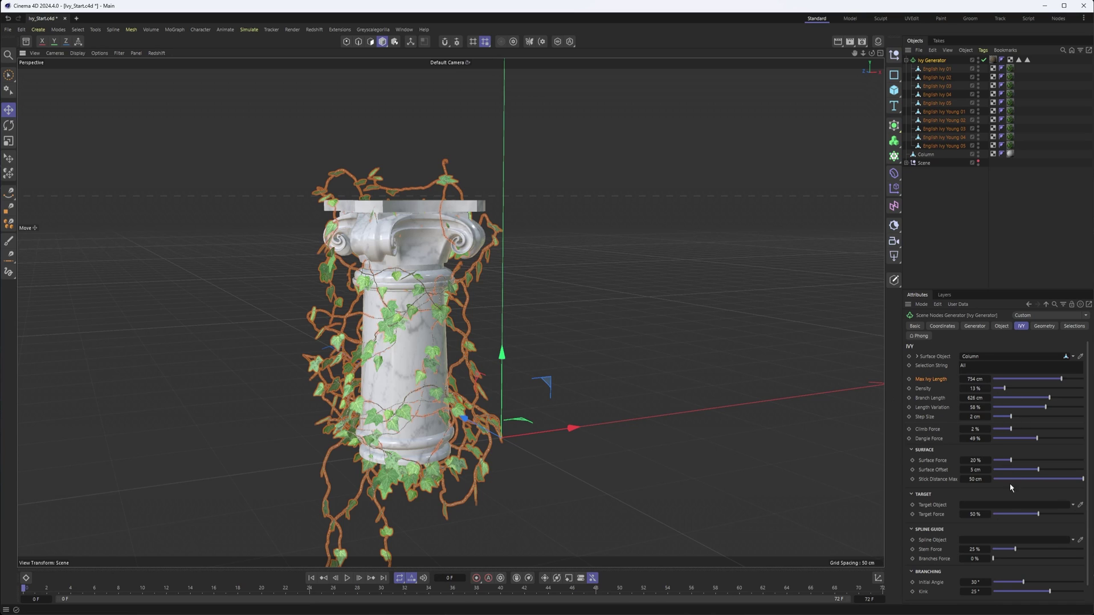
click(1074, 540)
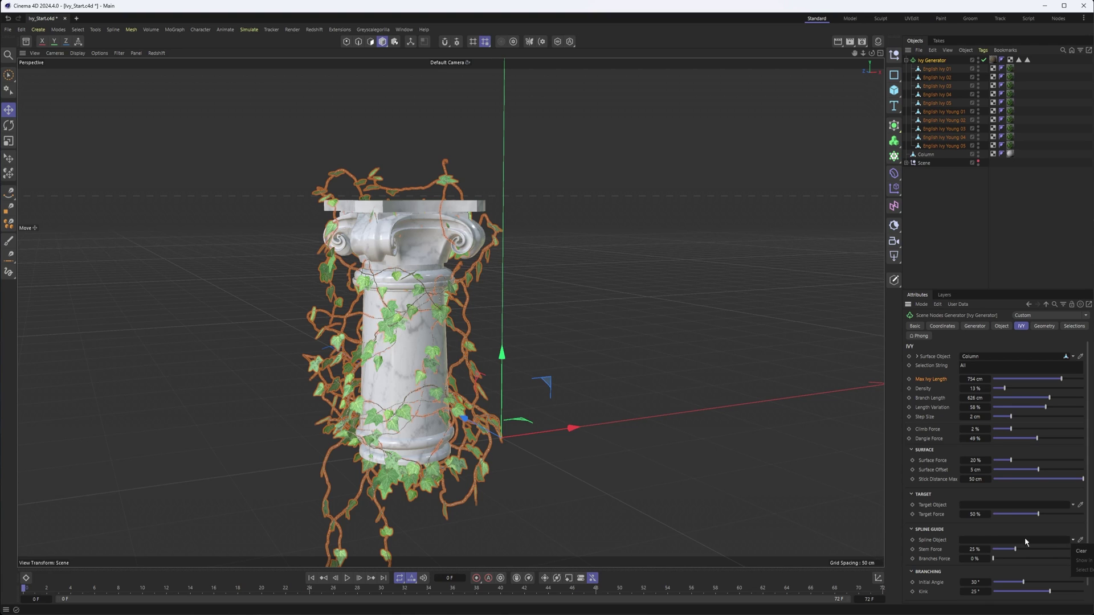
Step: Hide the Spline Guide settings and set the branching Initial Angle to 37° and Kink to 30°
click(911, 530)
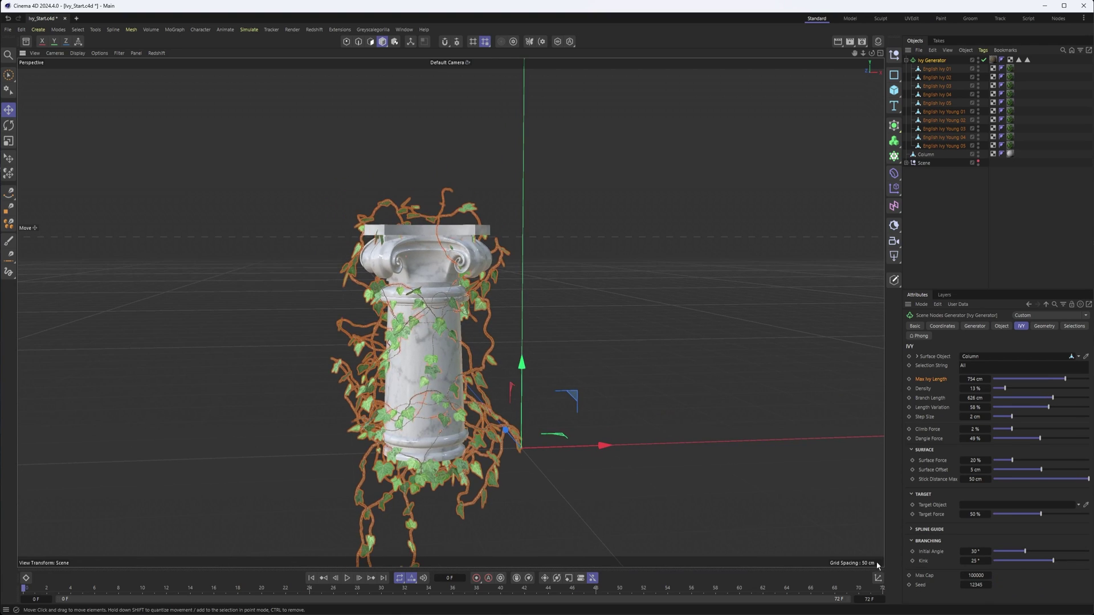
drag(1022, 552, 1064, 562)
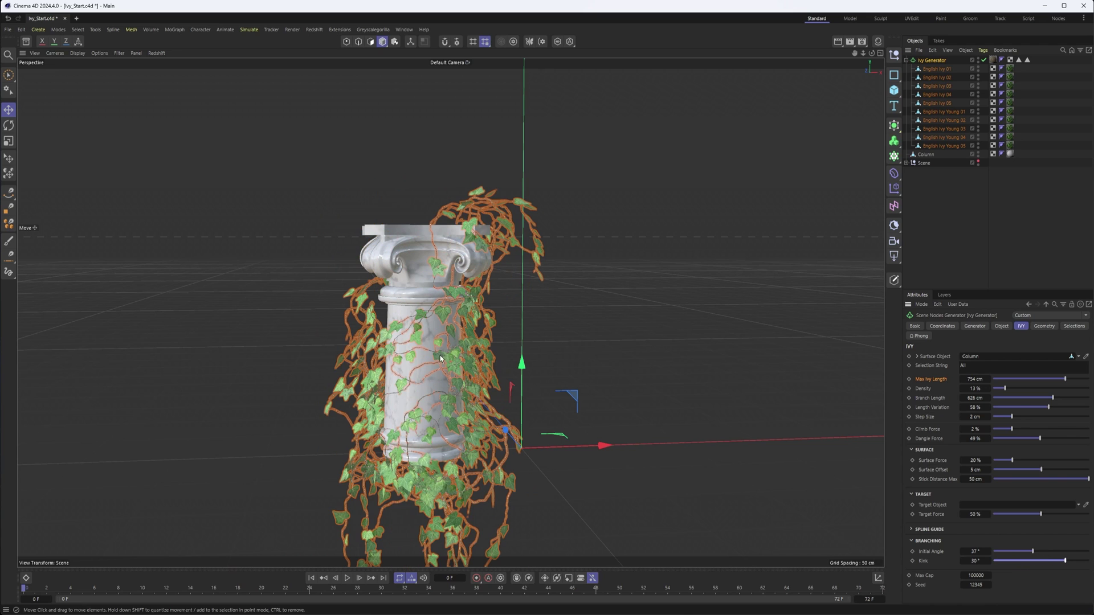
Step: Change the ivy's Seed to 12352 and inspect the new growth variation around the column
click(990, 584)
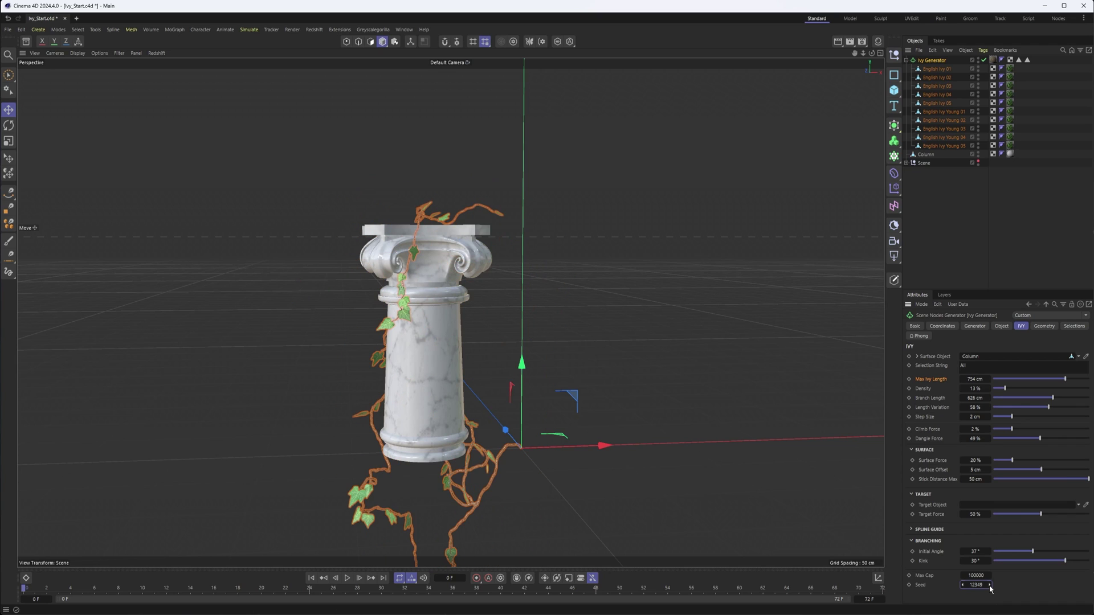
alt+drag(487, 365, 411, 355)
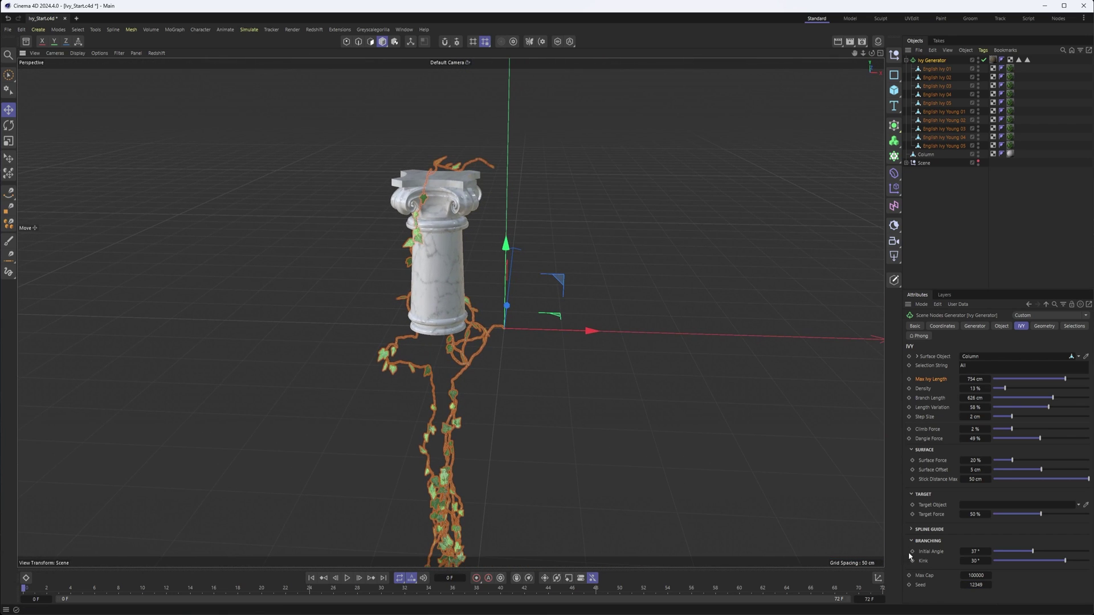
click(990, 587)
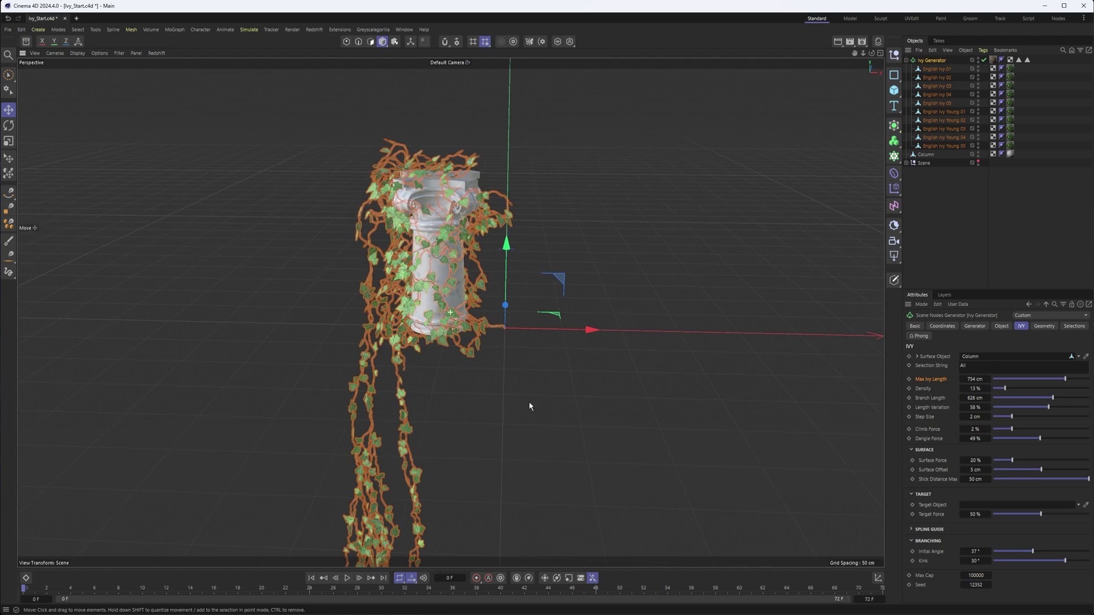
alt+right_drag(489, 259, 541, 312)
alt+drag(542, 312, 568, 313)
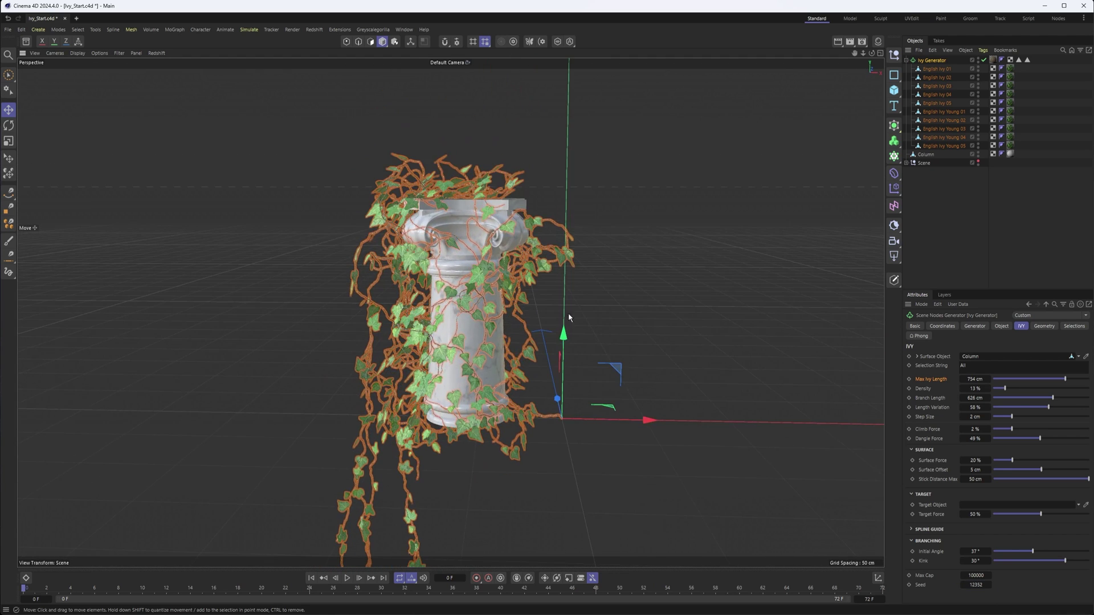
Step: Apply the Ivy - Fence preset to the Ivy Generator
click(1088, 317)
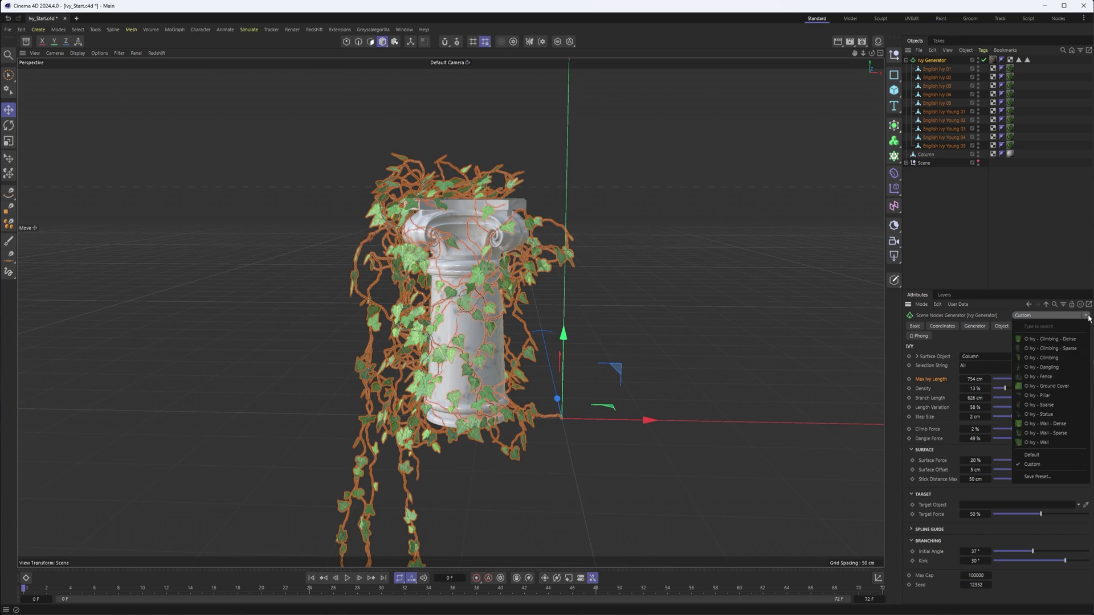
click(1051, 377)
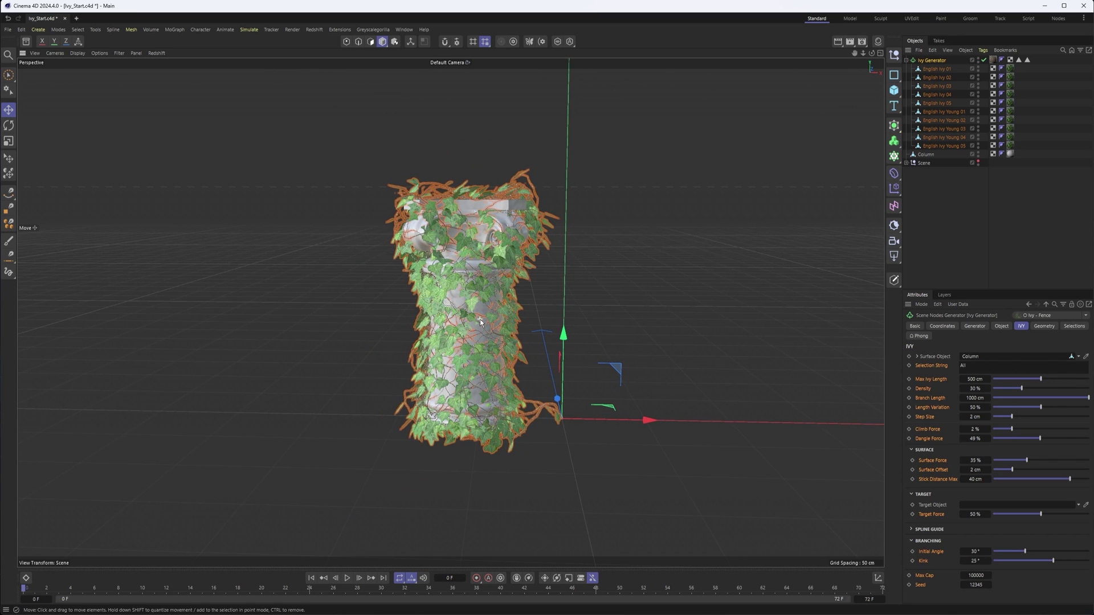
scroll(487, 308, up, 2)
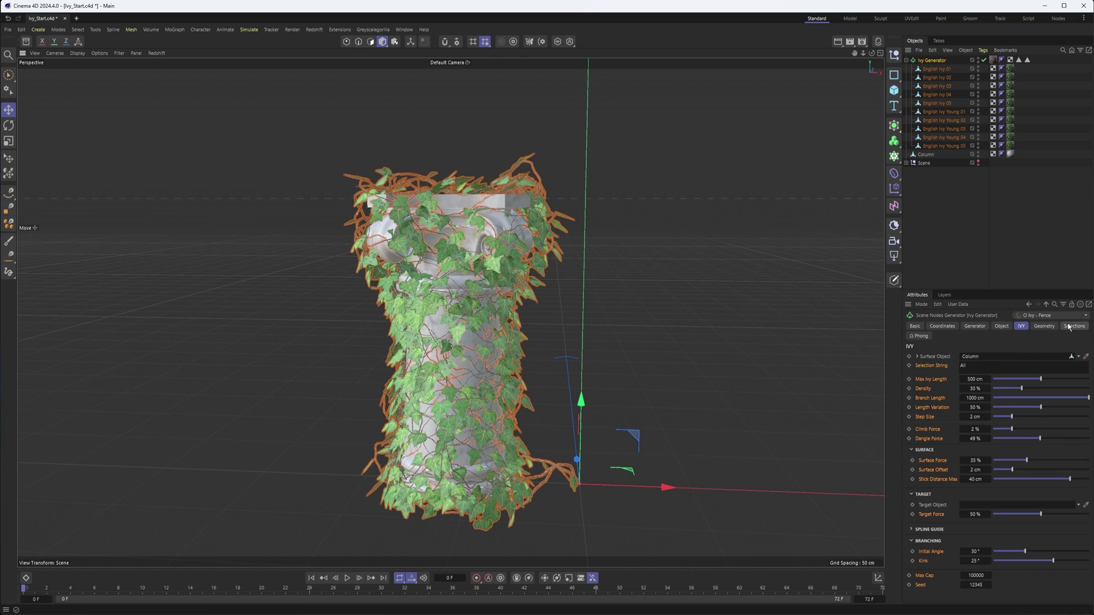
Step: Review the Ivy Generator's Instance Mode, its child leaf objects and its geometry settings
click(975, 327)
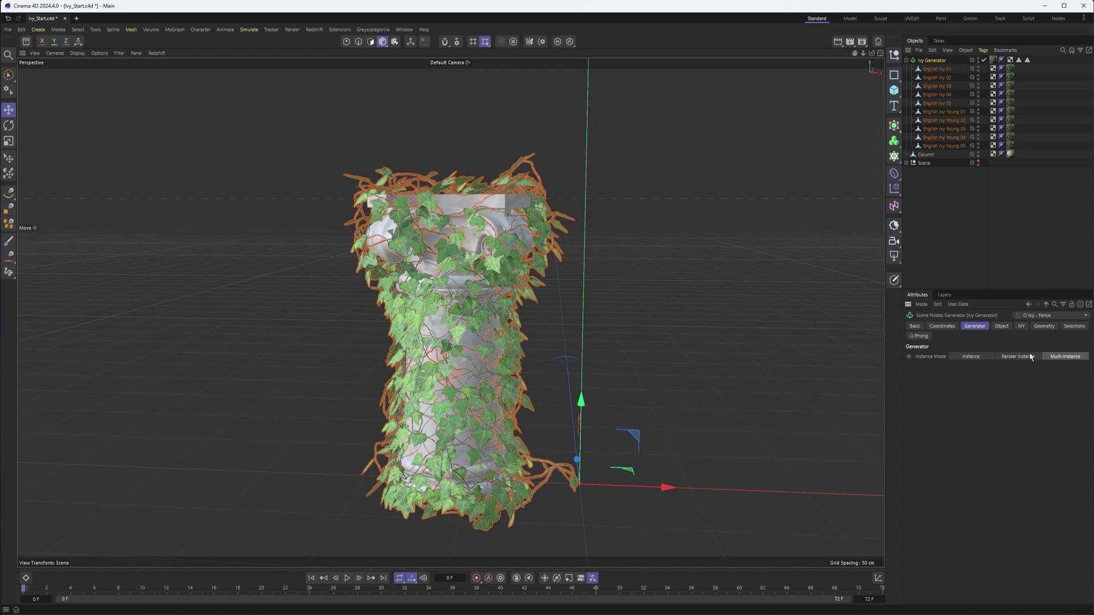
click(1001, 328)
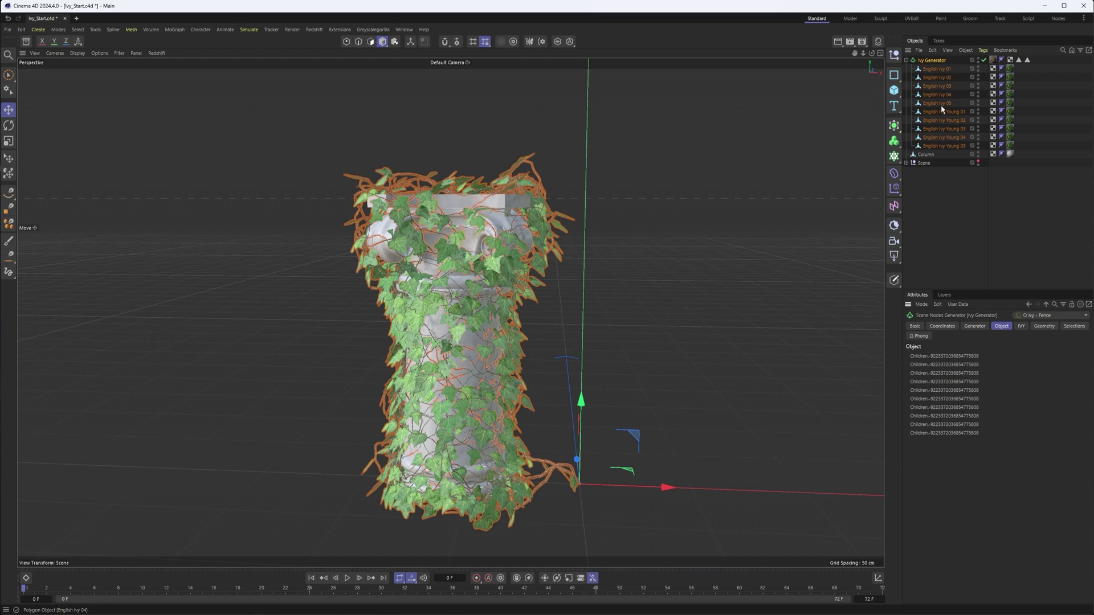
click(1044, 326)
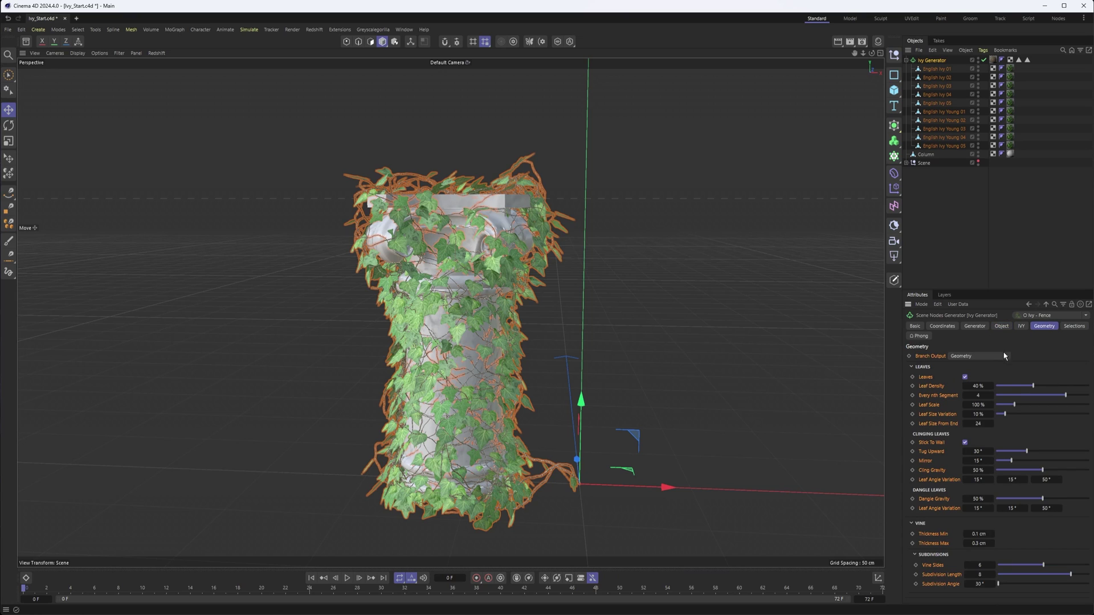
Step: Set the Branch Output to All Splines and inspect the splines on the column up close
click(997, 356)
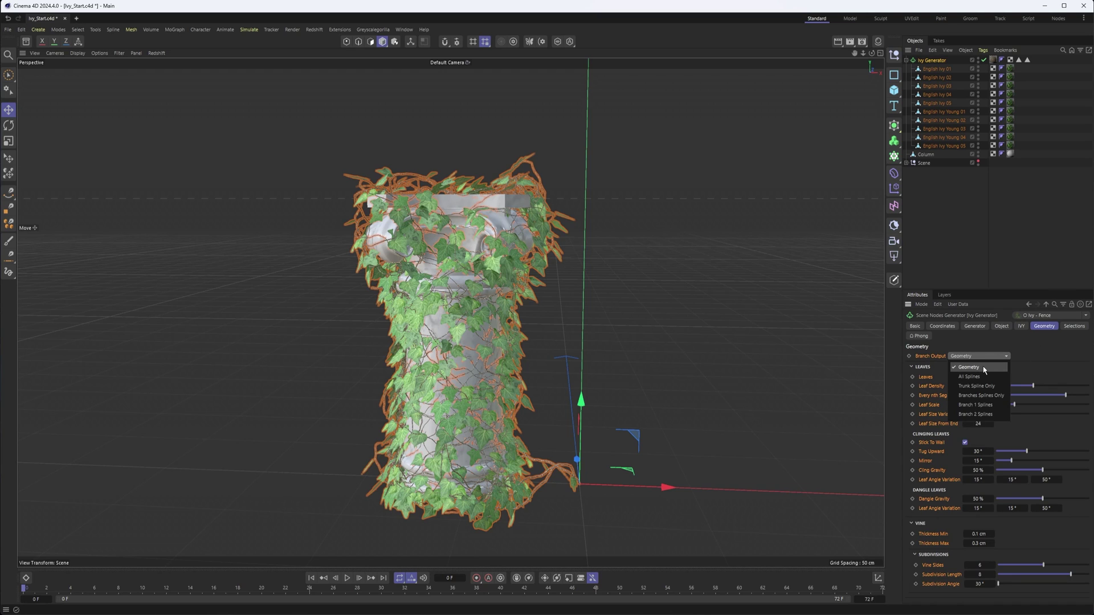
click(968, 377)
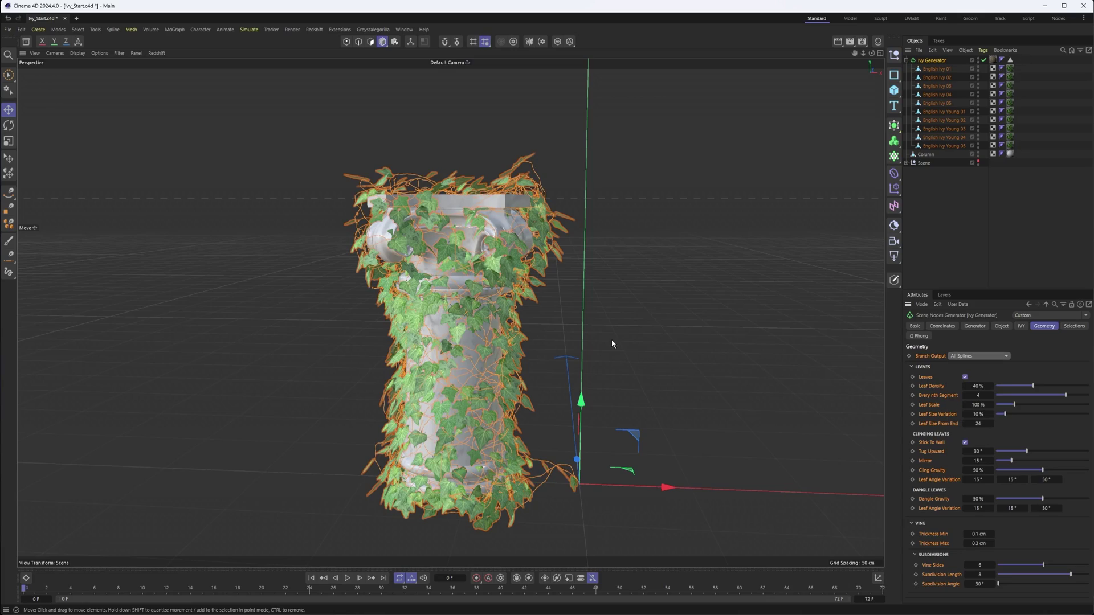
scroll(490, 329, up, 10)
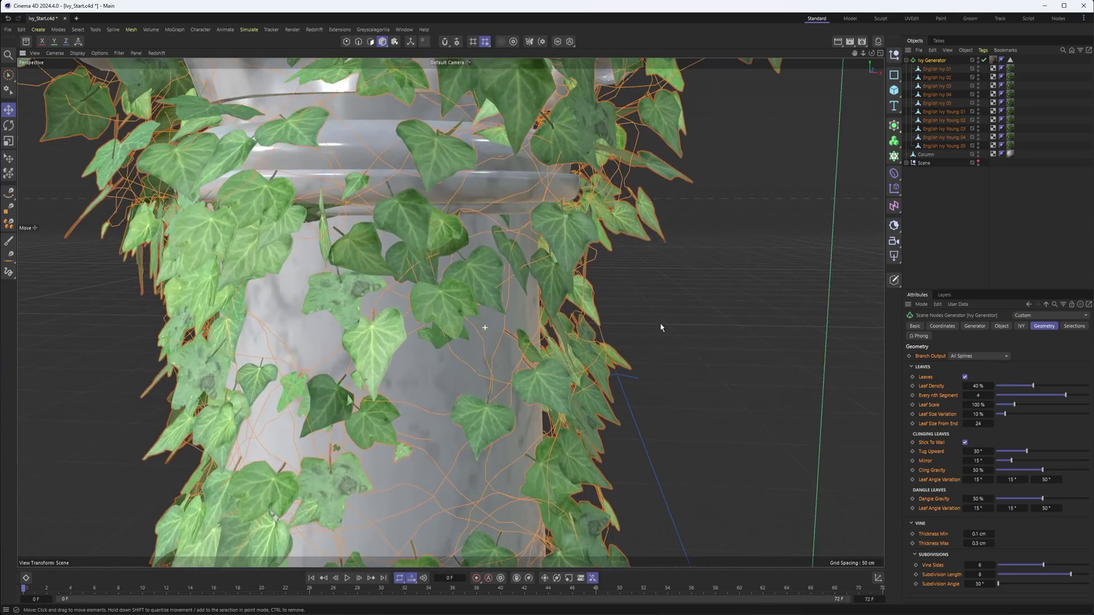
alt+right_drag(464, 356, 590, 358)
alt+drag(479, 369, 512, 348)
alt+right_drag(495, 364, 402, 370)
Step: Return the Branch Output to Geometry
click(987, 357)
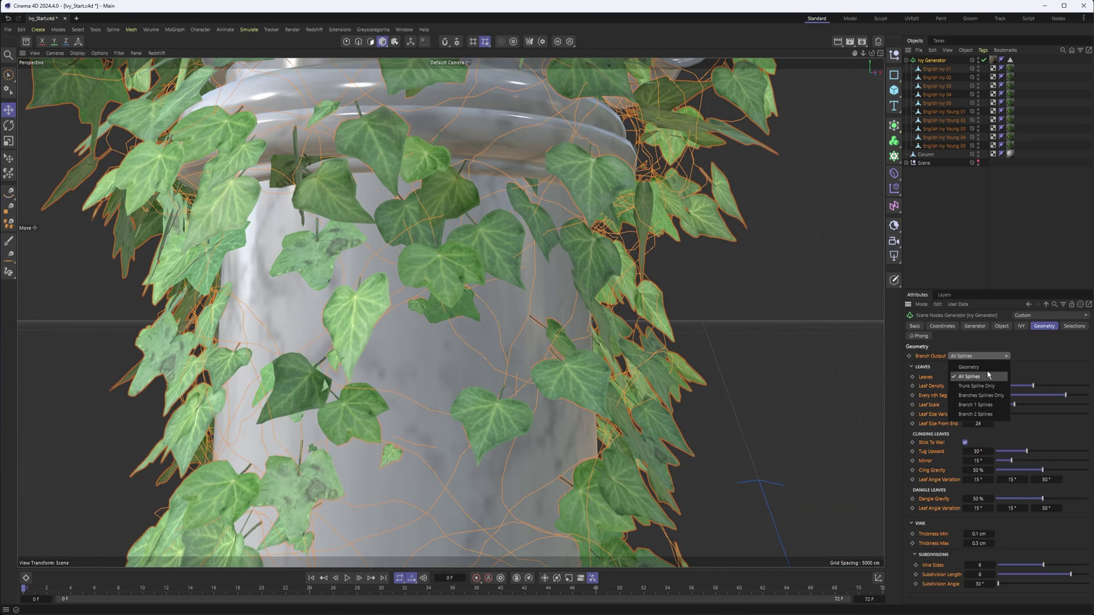
click(969, 366)
scroll(549, 330, down, 10)
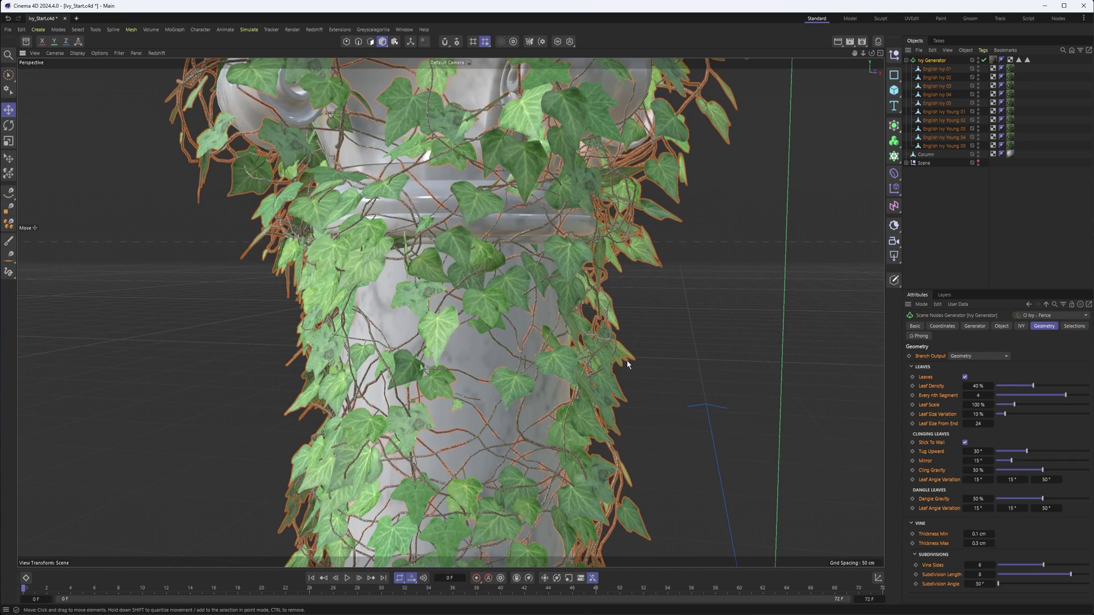
Step: Turn off the ivy leaves and inspect the bare vines around the column
click(965, 377)
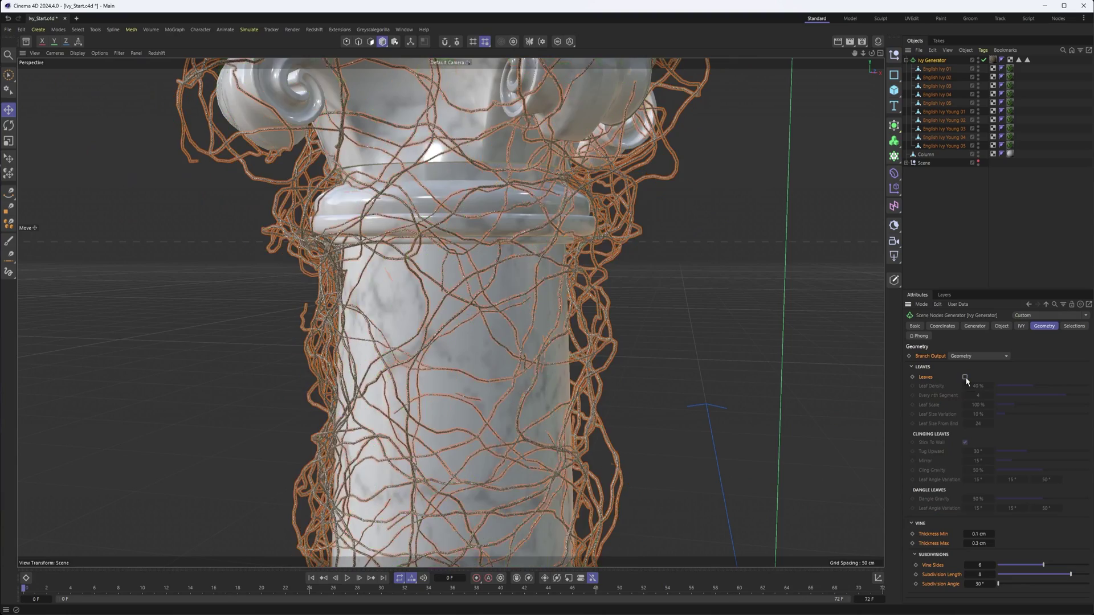
scroll(543, 388, up, 5)
scroll(543, 388, down, 4)
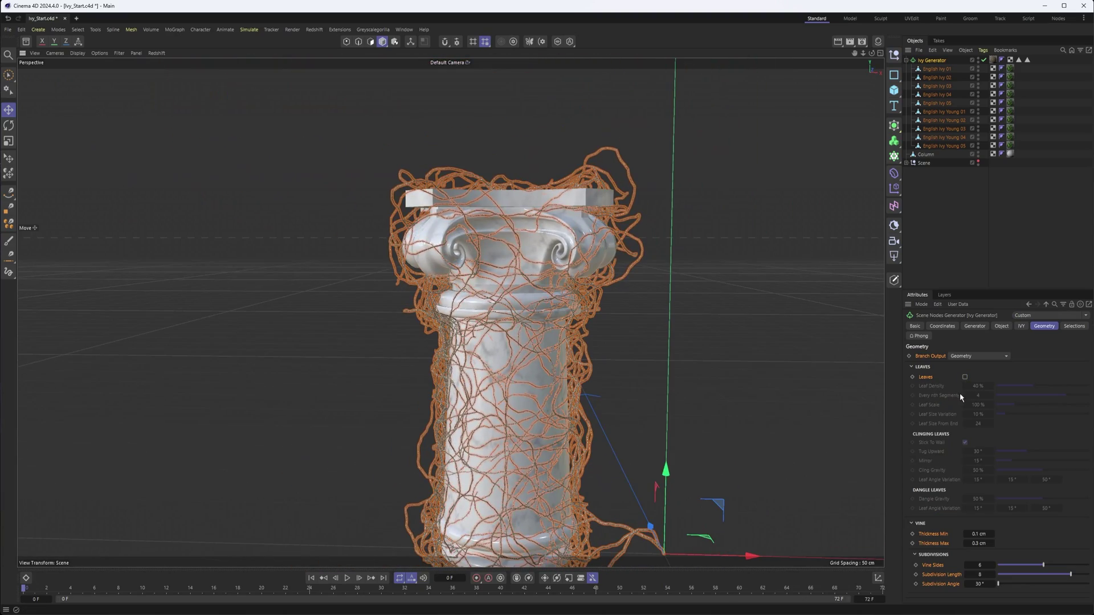
alt+drag(564, 367, 510, 359)
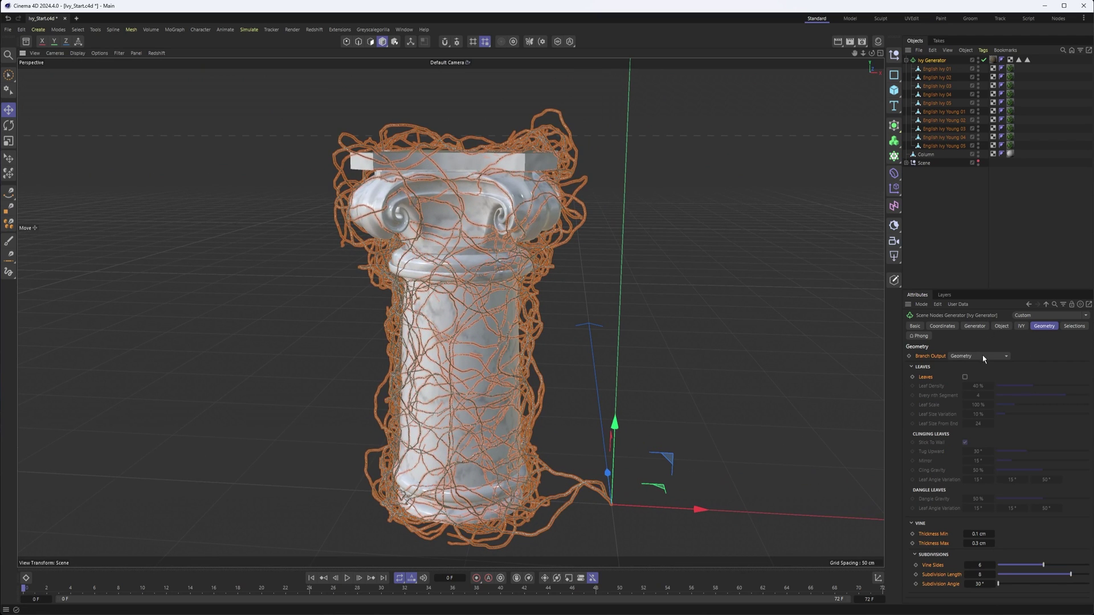
Step: Reduce the ivy's Density to 22 %
click(976, 327)
click(1021, 326)
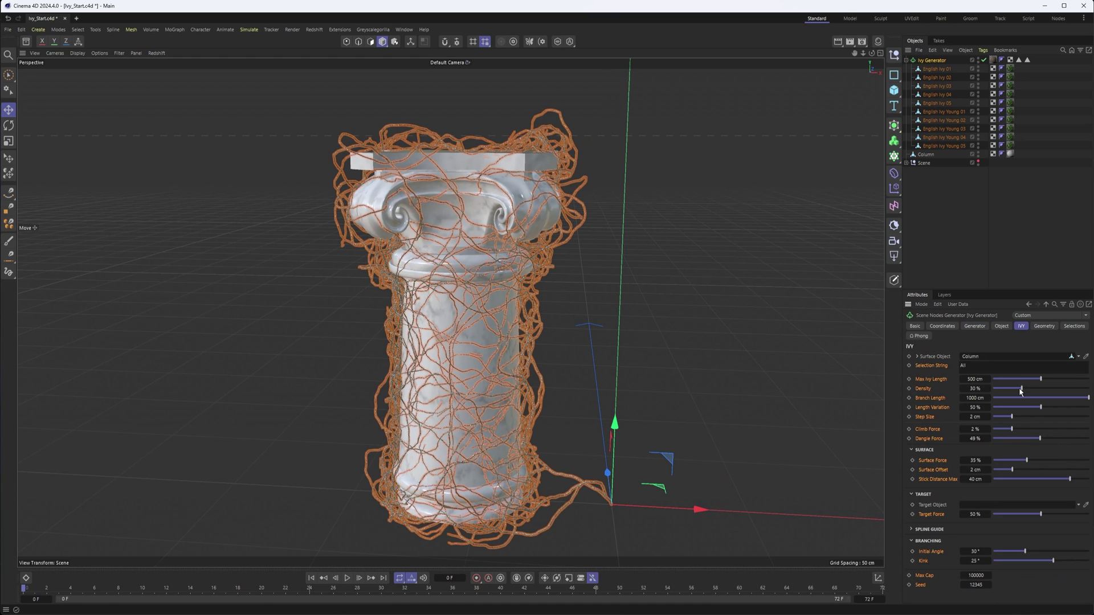
mouse_move(1021, 389)
mouse_down()
mouse_move(991, 400)
mouse_move(1015, 398)
mouse_up()
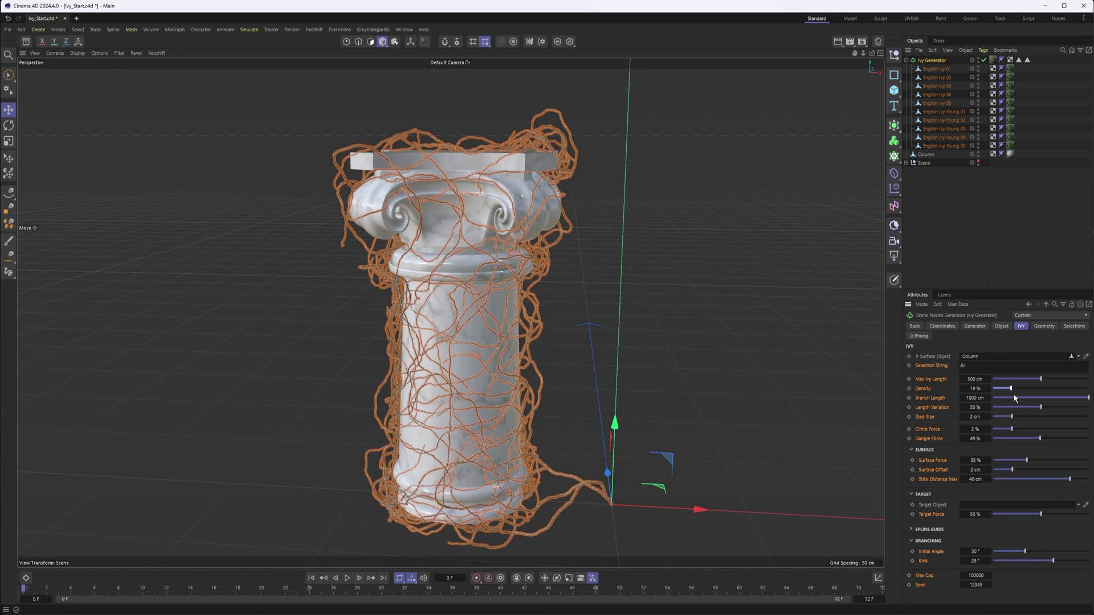
Step: Turn the leaves on and set Leaf Density to 39 %, Leaf Scale to 47 % and Leaf Size Variation to 22 %
click(1040, 327)
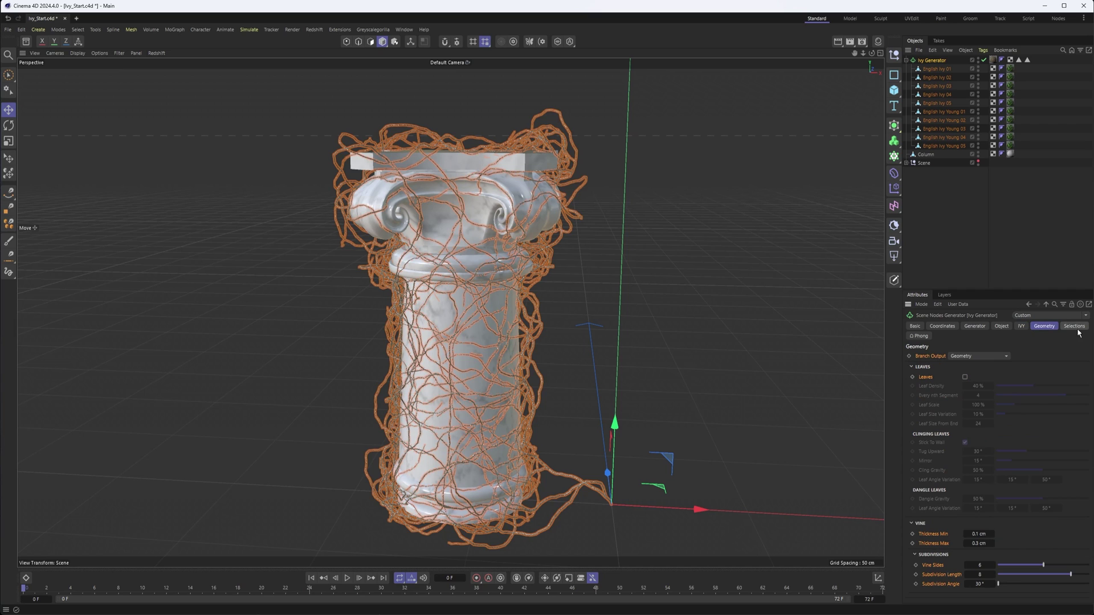
click(964, 377)
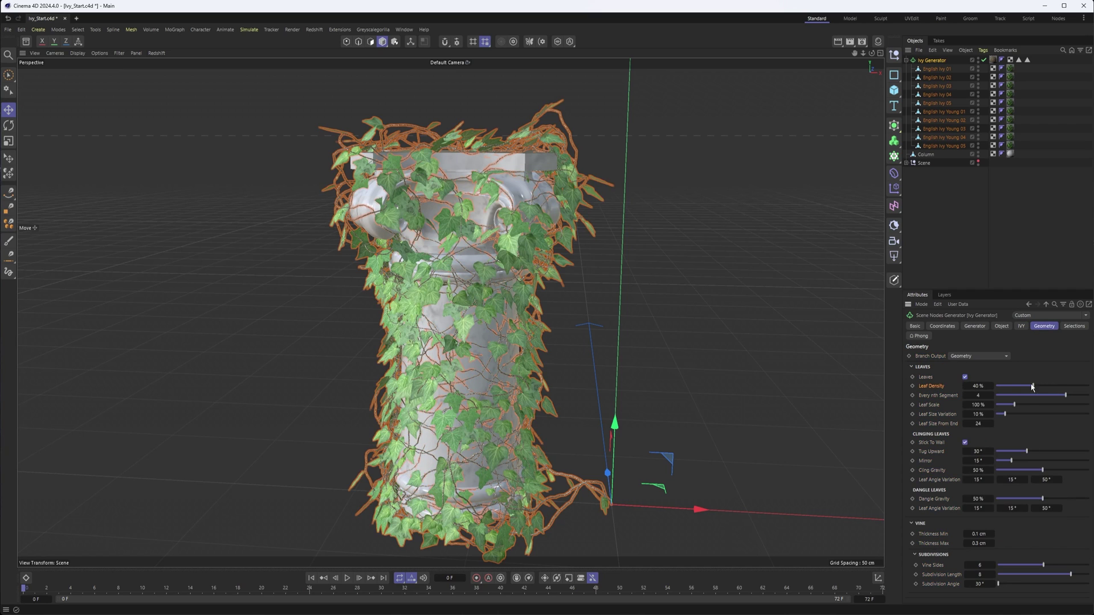
drag(1032, 387, 1003, 405)
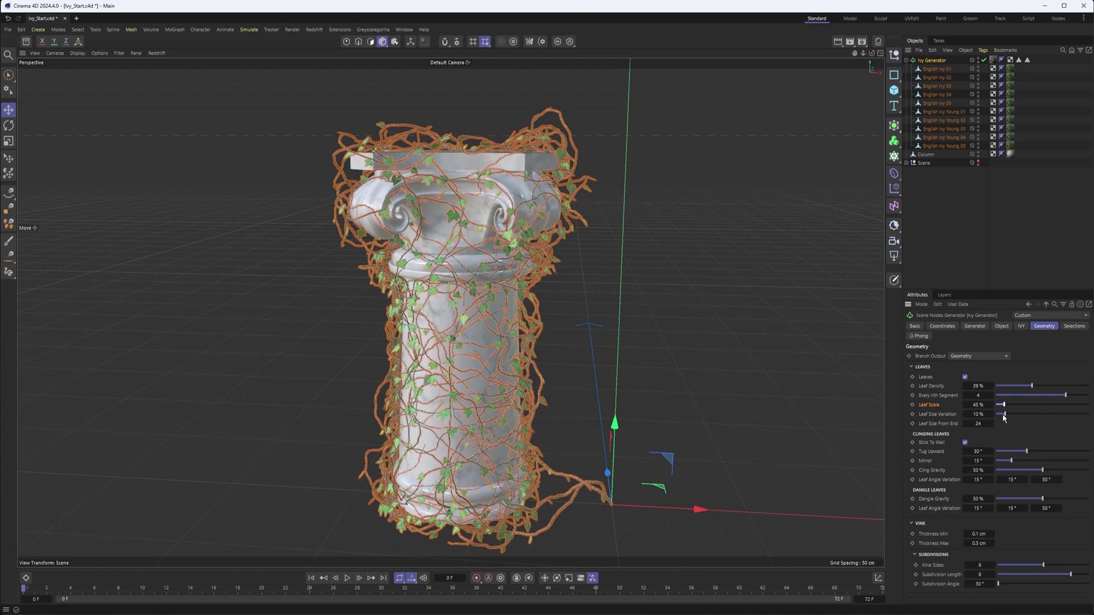
click(1017, 414)
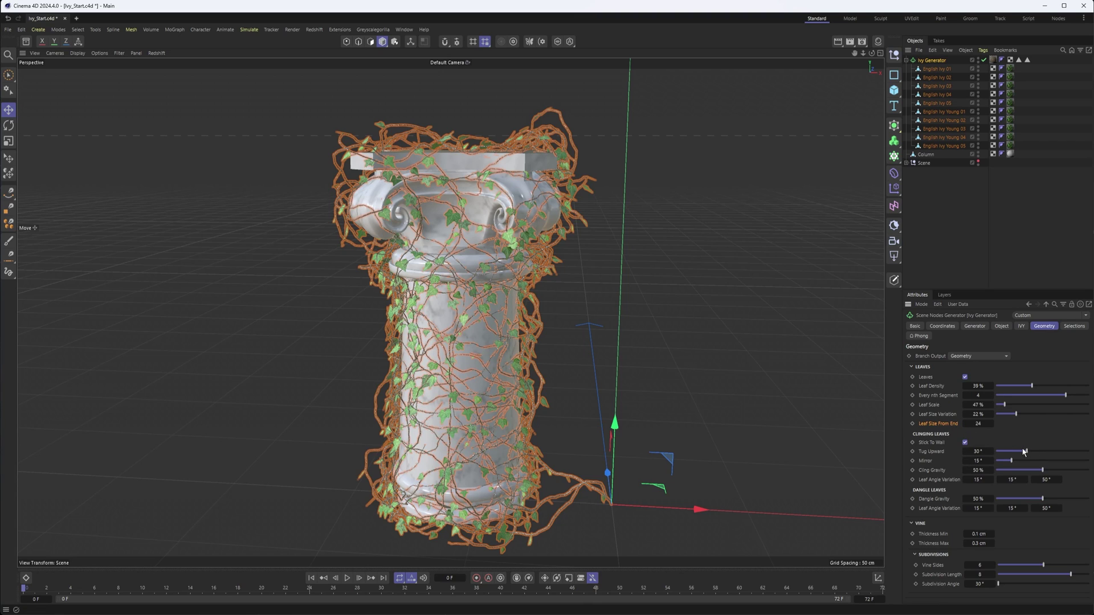
Step: Reset Leaf Scale to 100 % and set the clinging leaves' Tug Upward to 67°, Mirror 0°, Cling Gravity 77 % and angle variation 94° and 31°
mouse_move(1024, 451)
mouse_down()
mouse_move(1003, 451)
mouse_move(1052, 459)
mouse_move(1036, 461)
mouse_up()
right_click(991, 405)
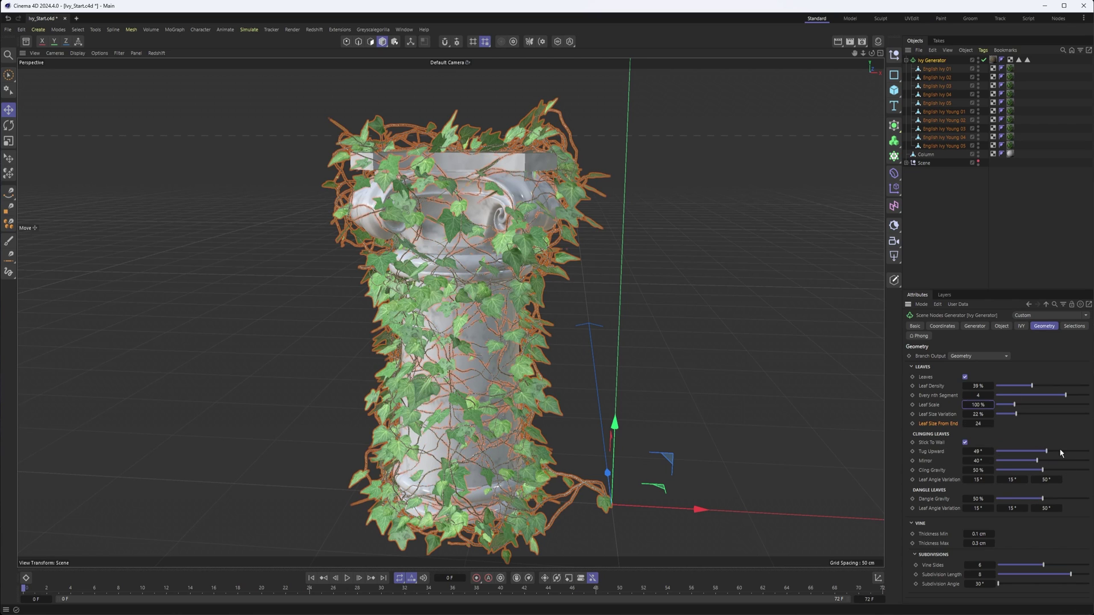
drag(1045, 451, 965, 464)
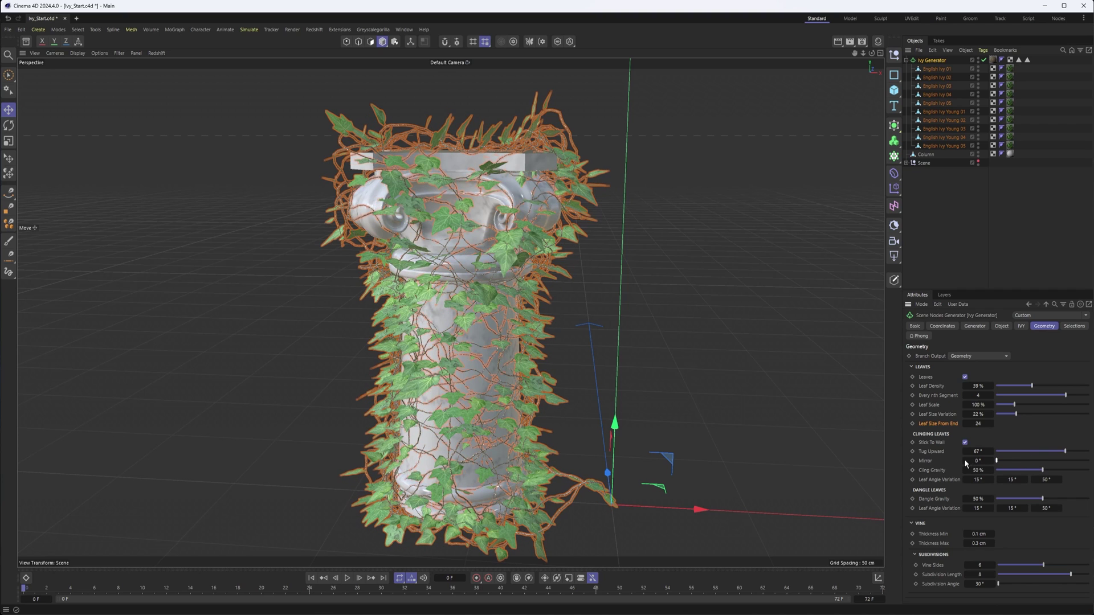
drag(1041, 471, 1067, 470)
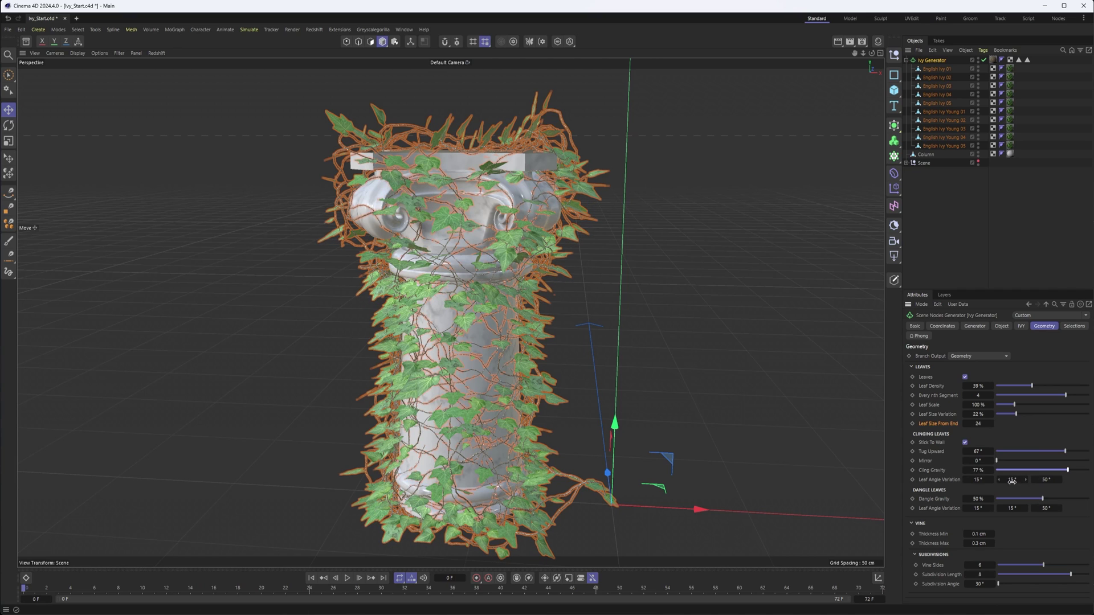
drag(992, 481, 1040, 500)
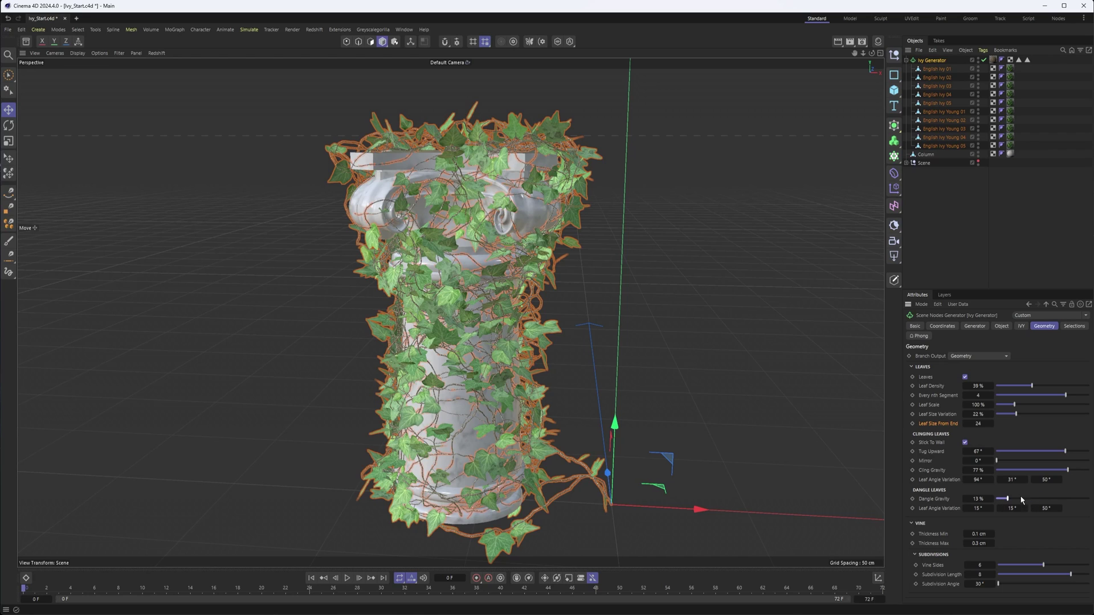
Step: Try different Dangle Gravity values, reset it to 50 %, and set the ivy's Dangle Force to 15 %
click(1027, 499)
click(1053, 499)
right_click(992, 499)
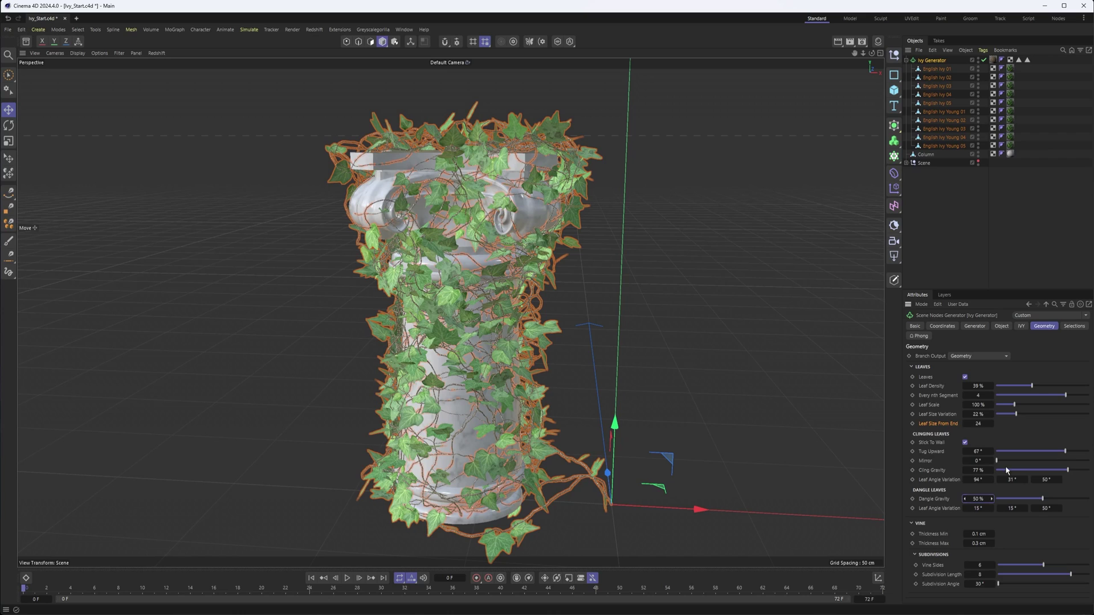
click(1021, 326)
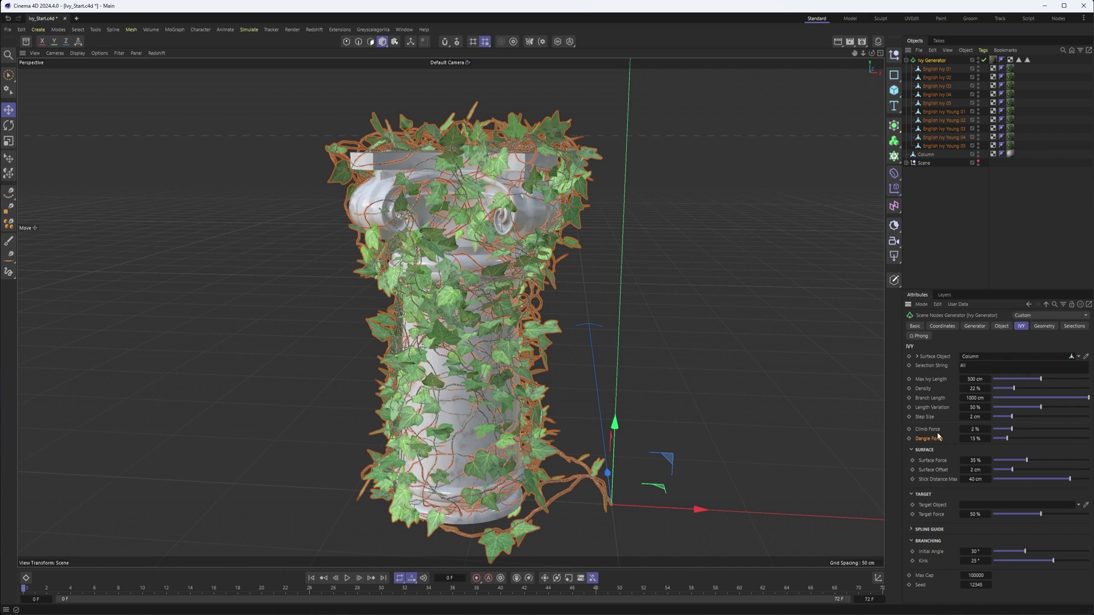
click(1044, 326)
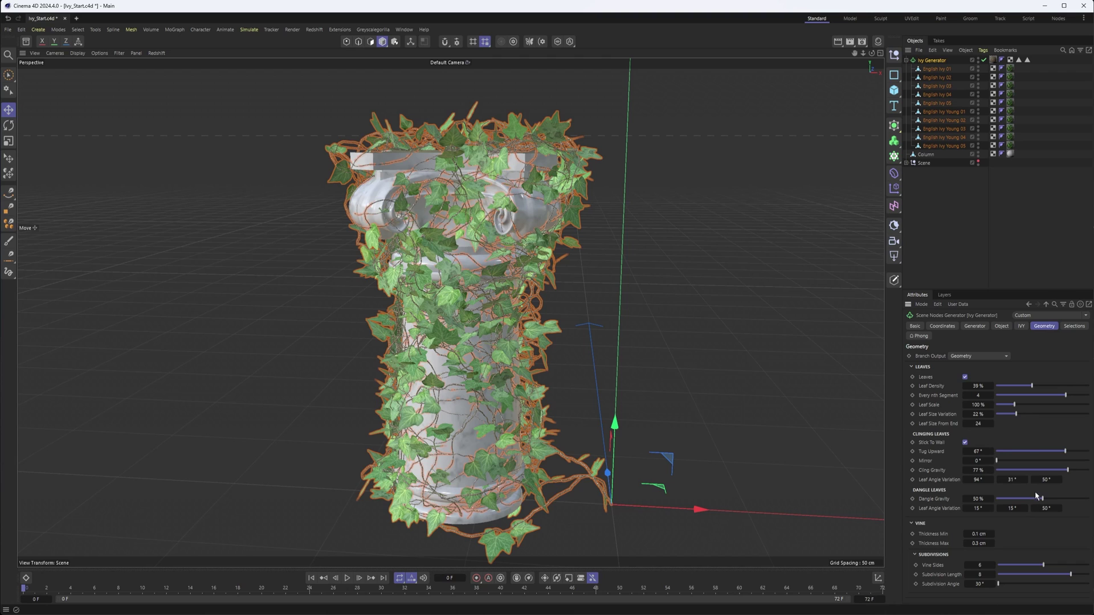
drag(1054, 500, 990, 516)
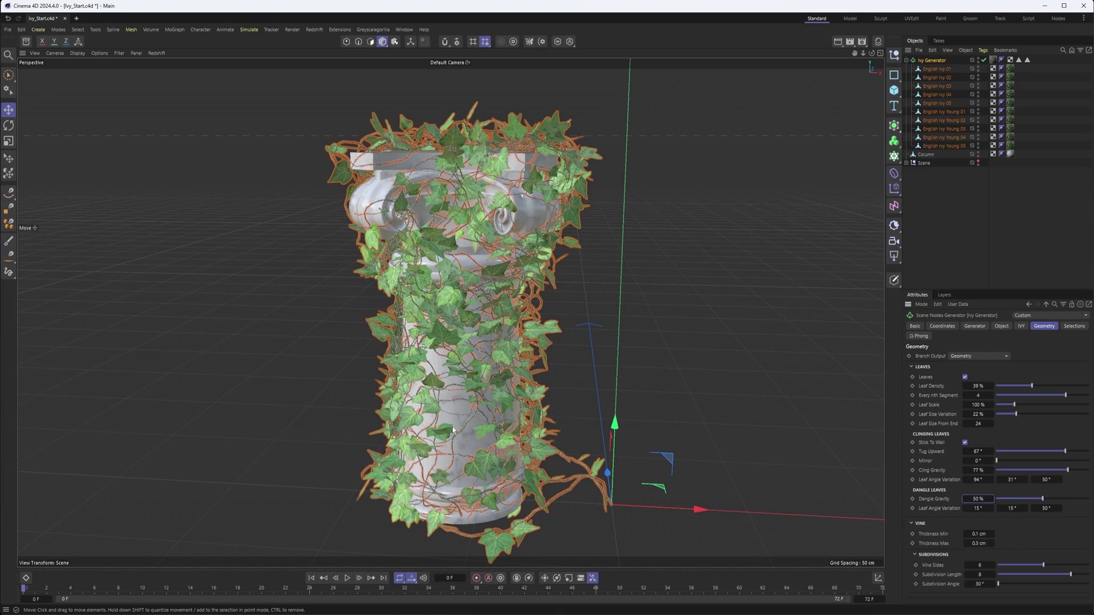
Step: Try 13 Vine Sides on the vines seen up close and return the value to 6
scroll(560, 422, up, 10)
scroll(563, 398, up, 6)
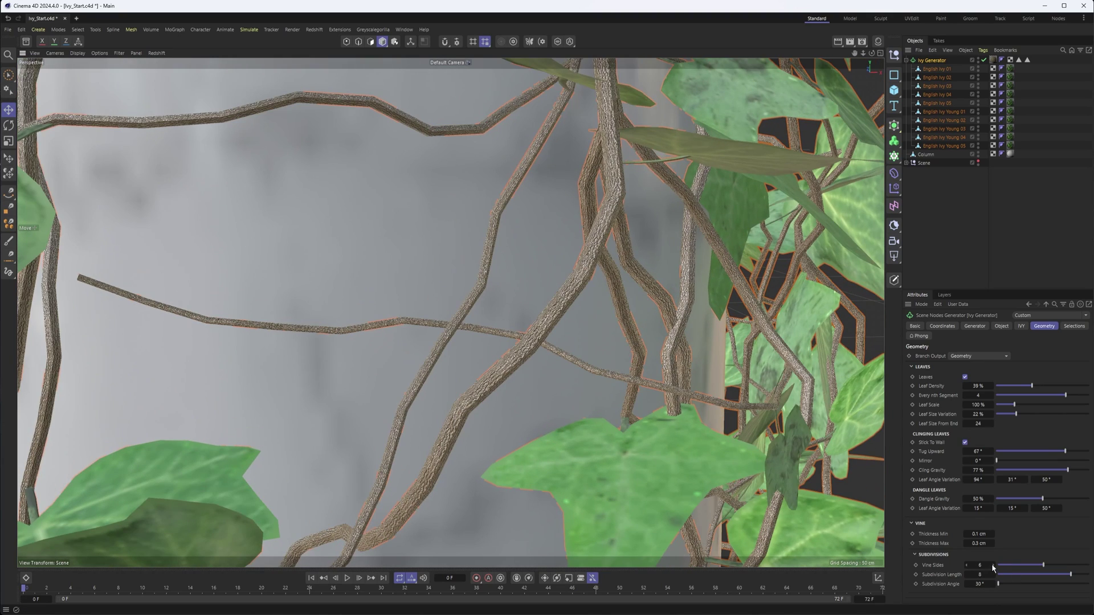
drag(992, 566, 1017, 567)
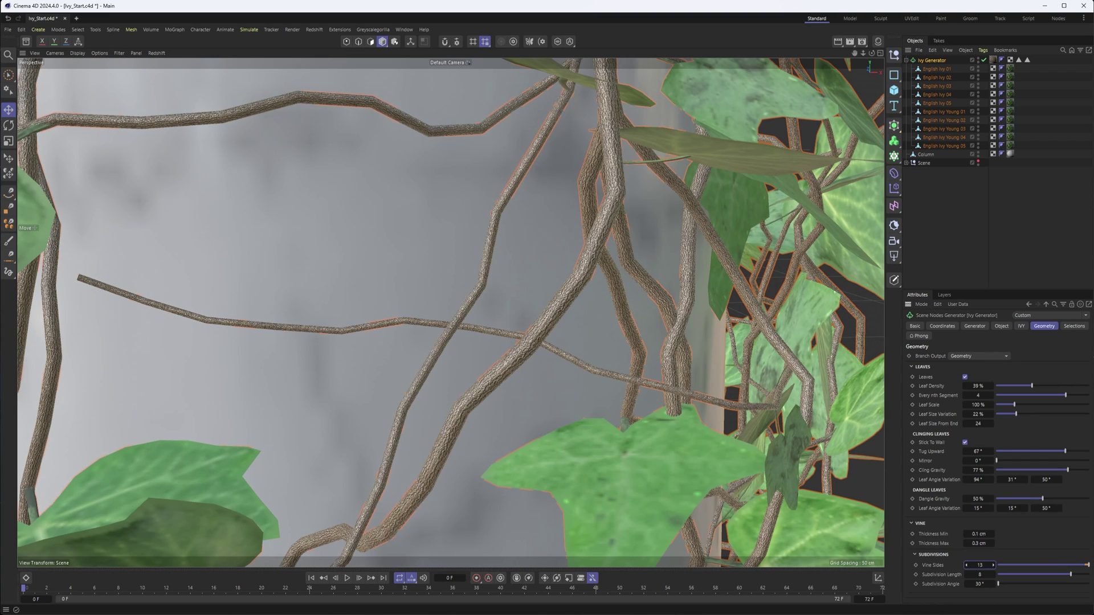
click(1043, 565)
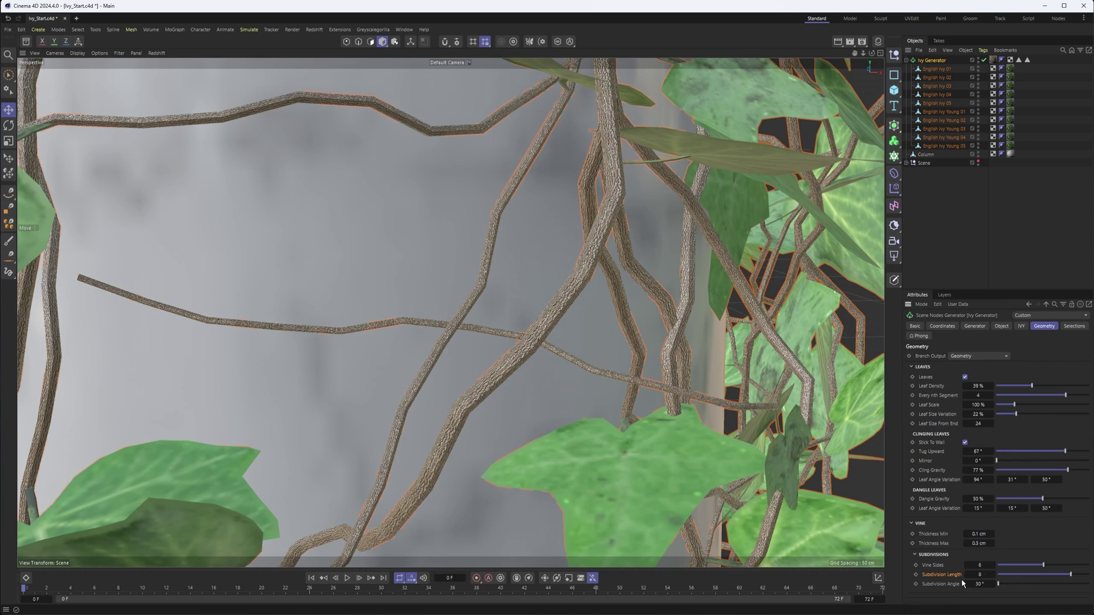
Step: Set the vine's Subdivision Length to 10
drag(1060, 577, 1089, 575)
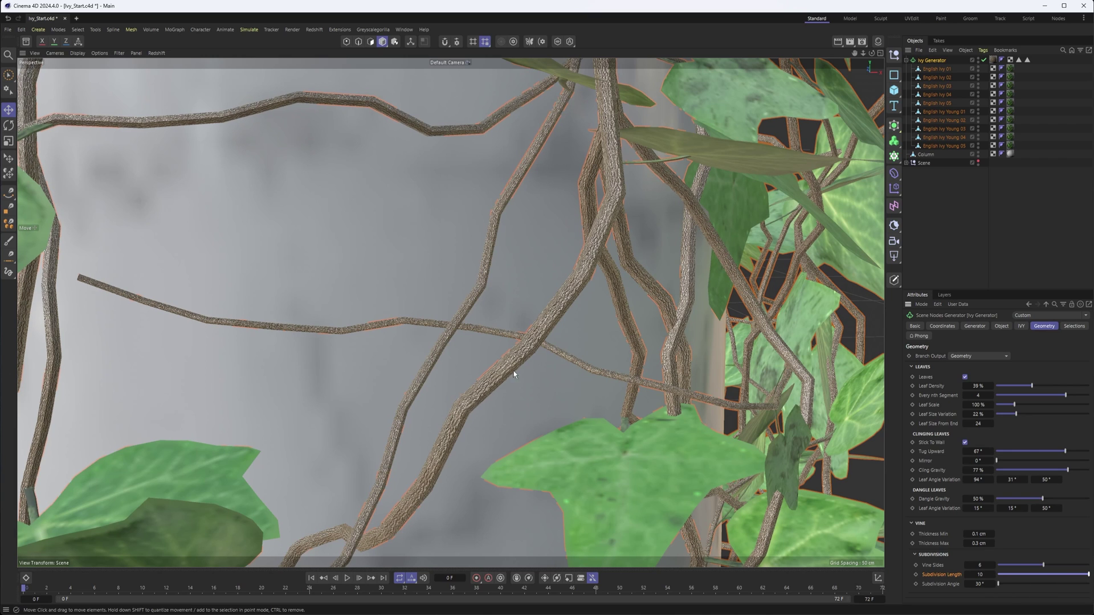
Step: Try a 1° Subdivision Angle on the vines, and reset Subdivision Length to 8 and Subdivision Angle to 30°
drag(999, 584, 997, 585)
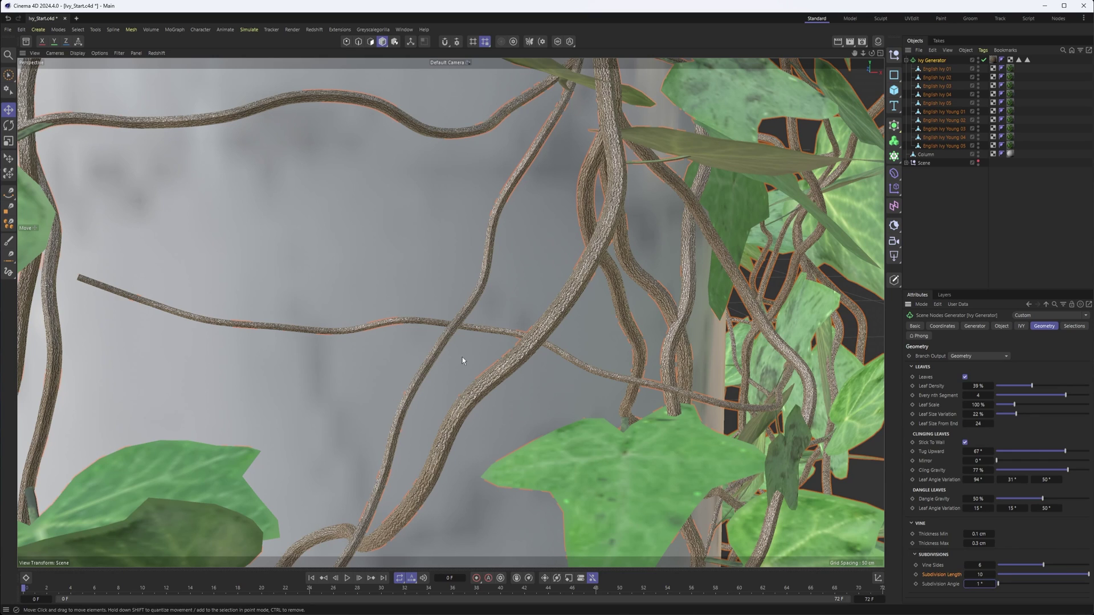
right_click(994, 575)
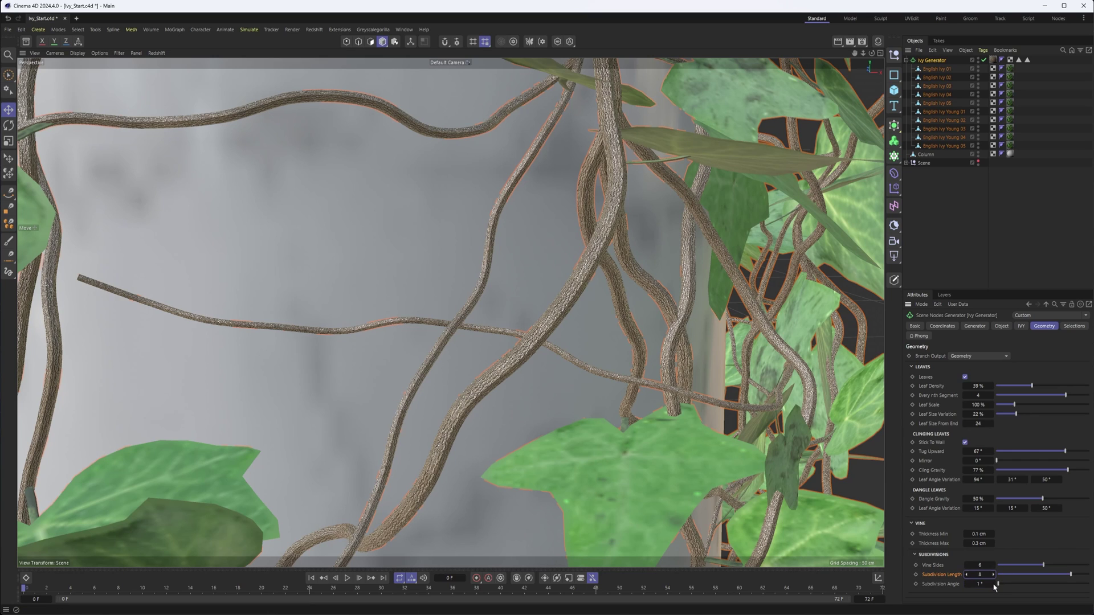
right_click(994, 584)
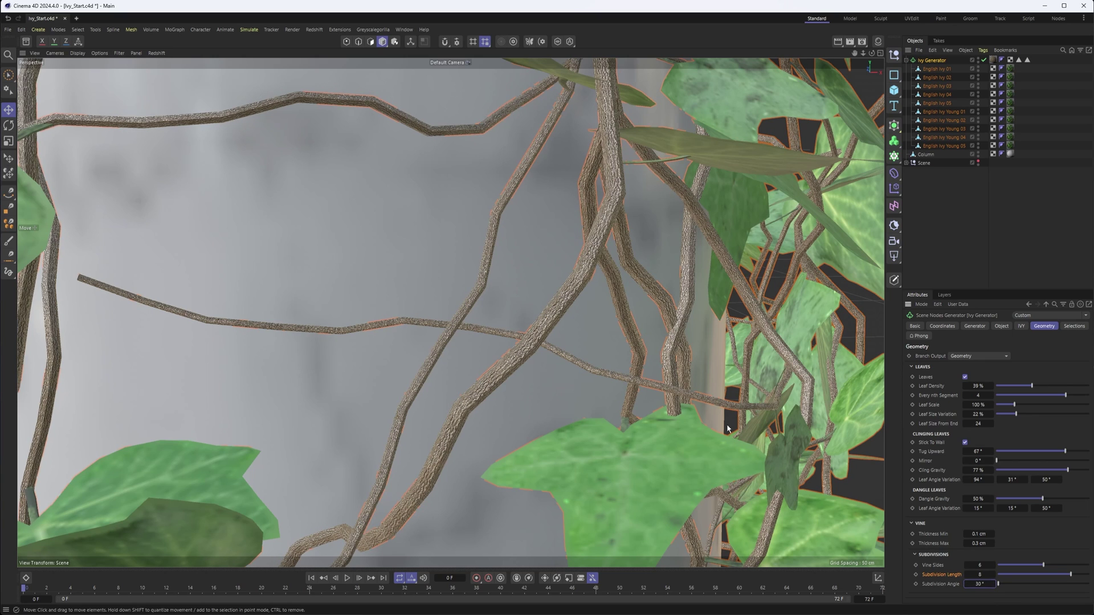
Step: Display the viewport shading with wireframe lines and set the vines' Subdivision Angle to 5°
click(78, 53)
click(103, 90)
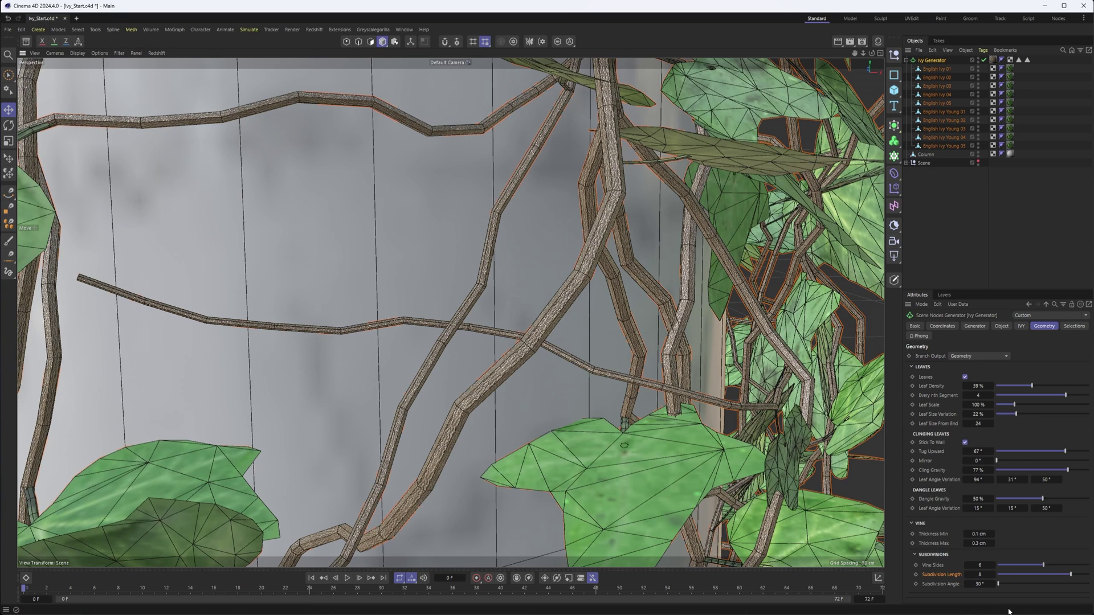
click(984, 583)
text(5)
key(Return)
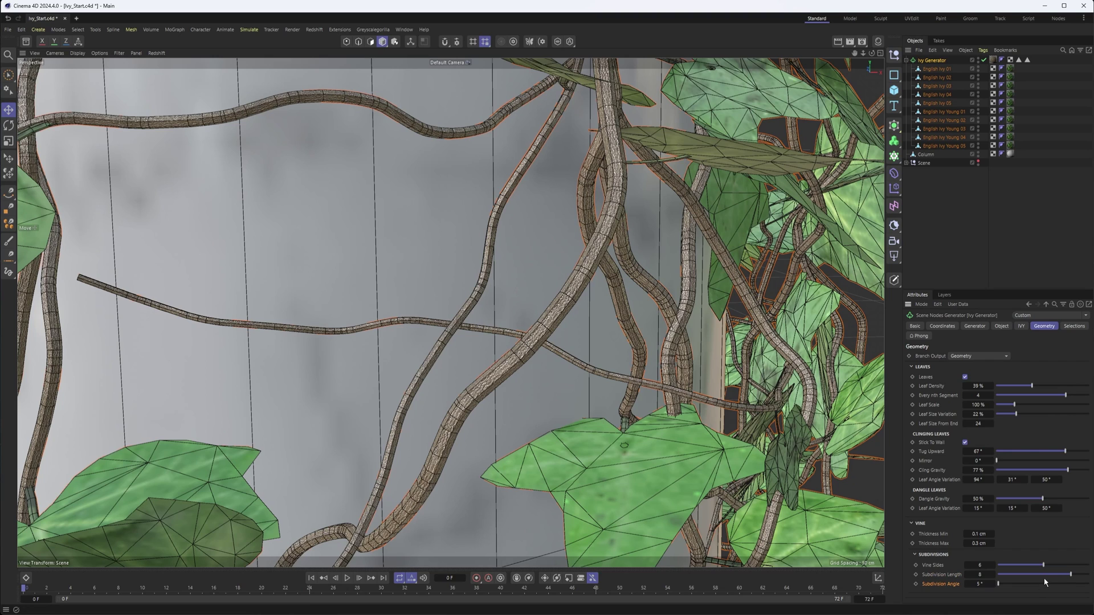
Step: Try a higher Subdivision Length on the vines, and reset it to 8 and the Subdivision Angle to 30°
click(1065, 574)
click(1069, 575)
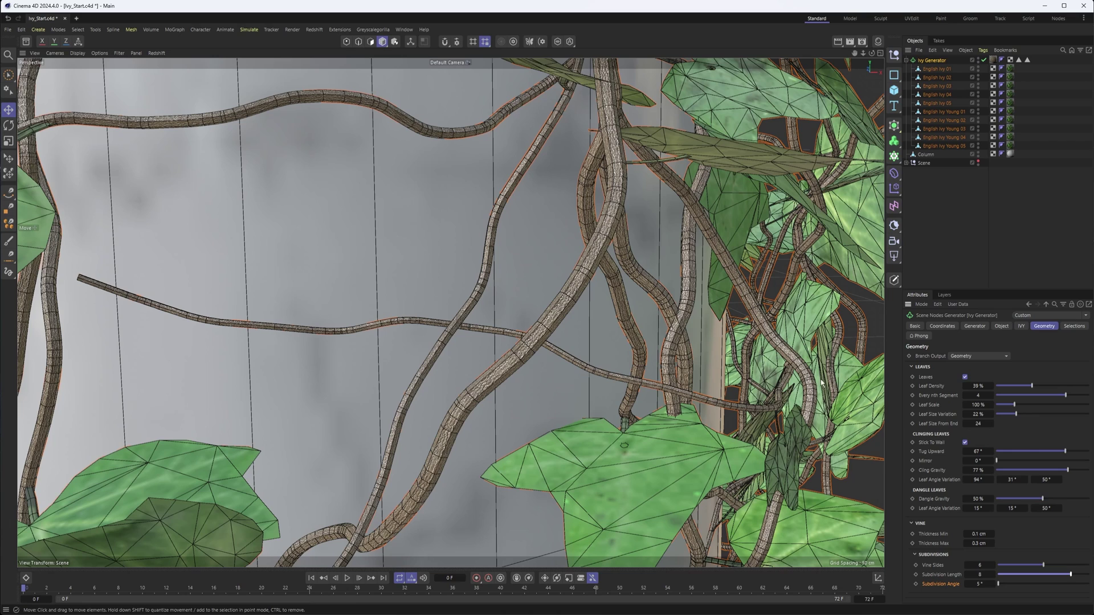
drag(993, 574, 1003, 574)
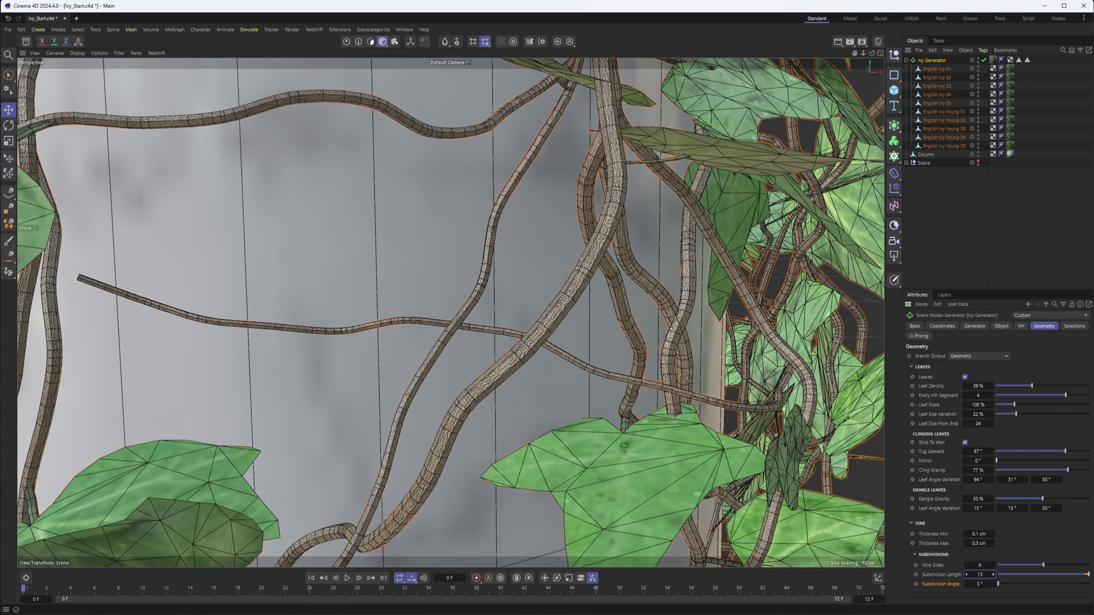
click(993, 576)
drag(994, 575, 994, 575)
drag(995, 585, 996, 580)
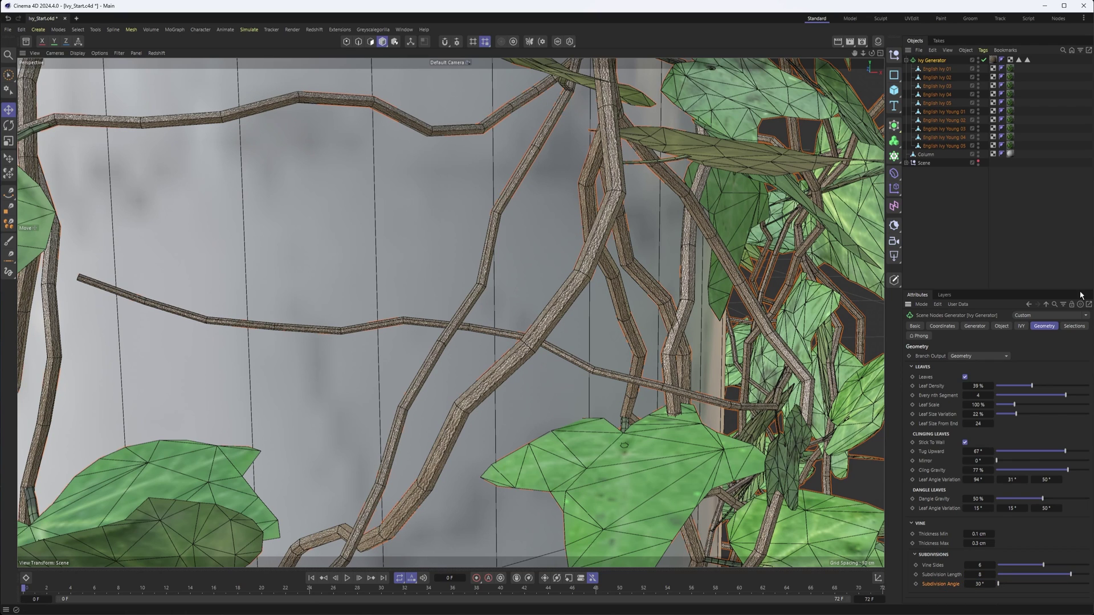
Step: Look up the selection names the Ivy Generator uses for its branches and leaves
click(1073, 325)
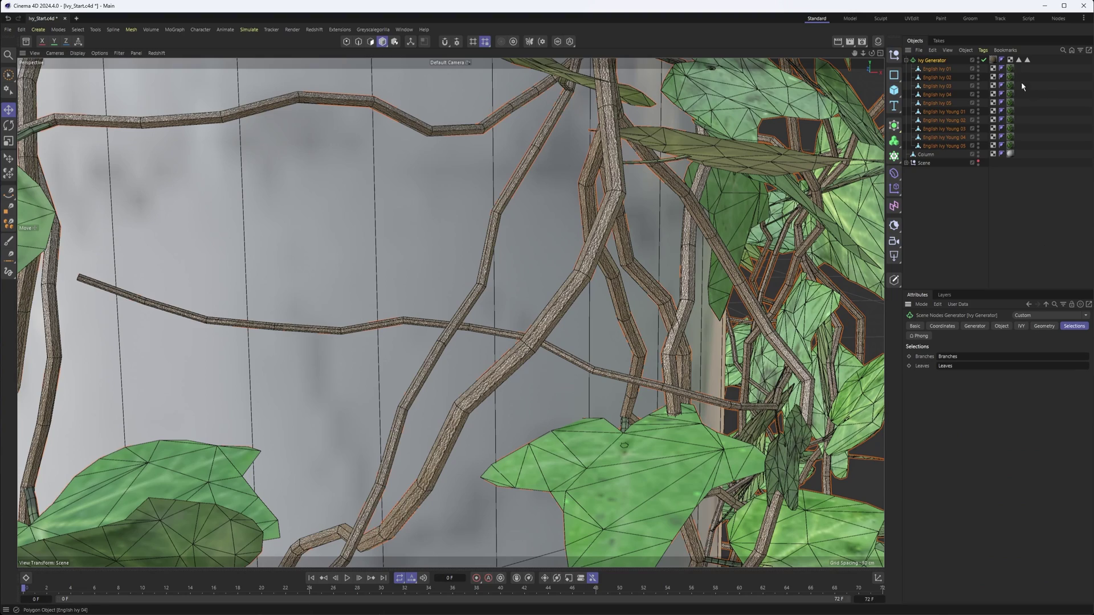
scroll(499, 336, down, 10)
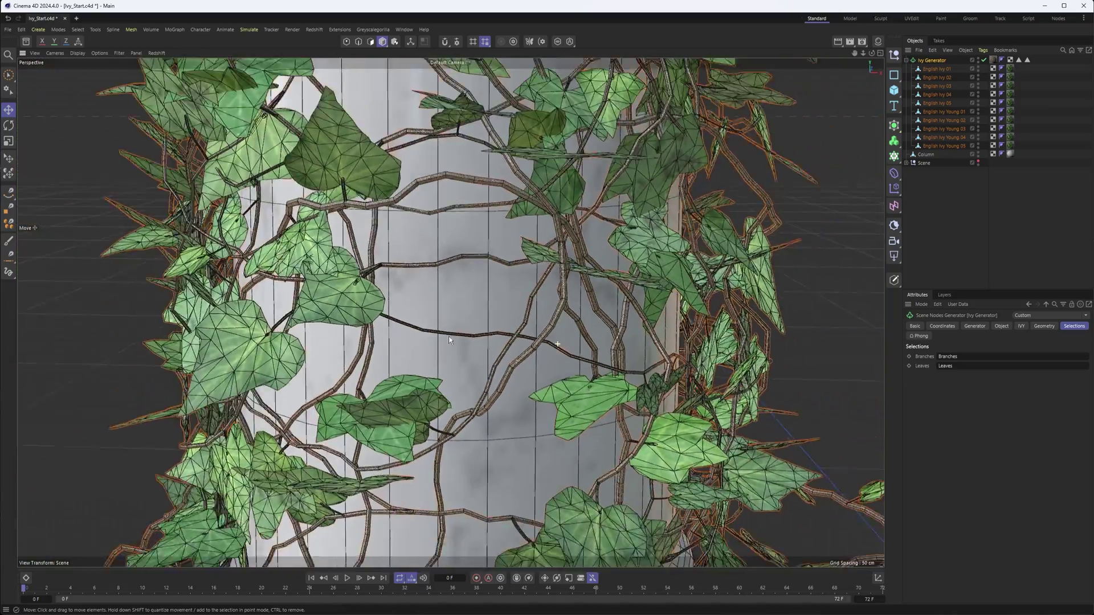
scroll(449, 340, down, 10)
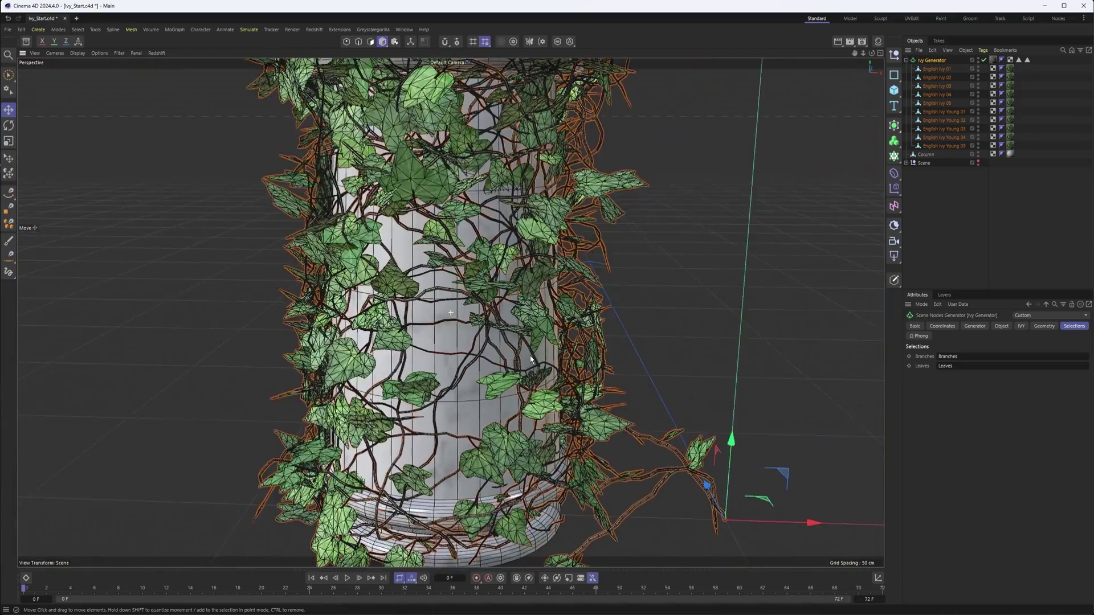
scroll(533, 393, down, 8)
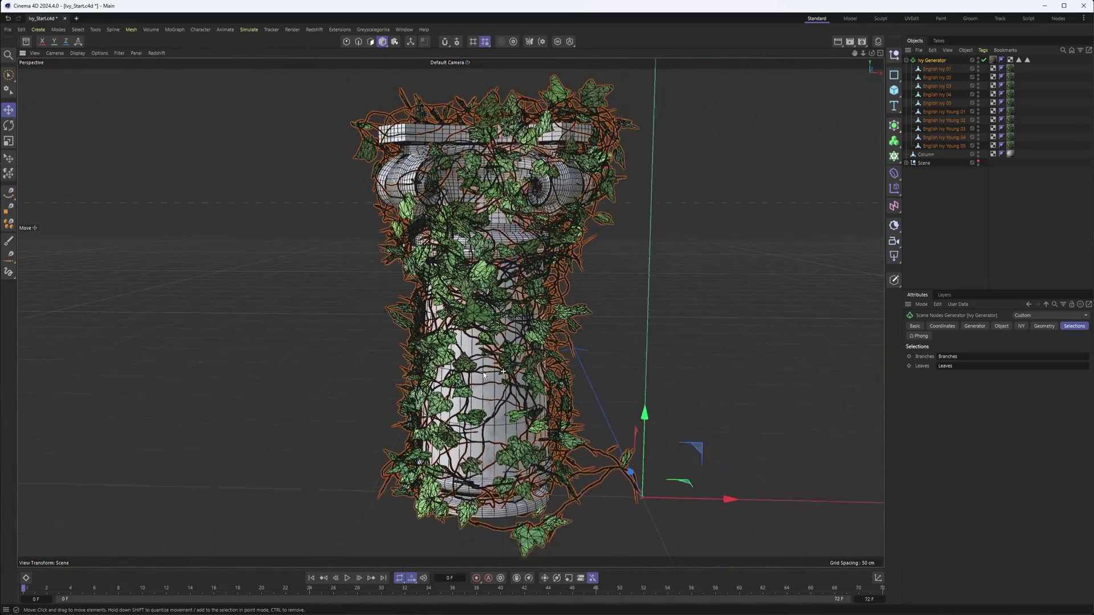
Step: Make the Scene group visible, expand it and view the column through the RS Camera
click(978, 162)
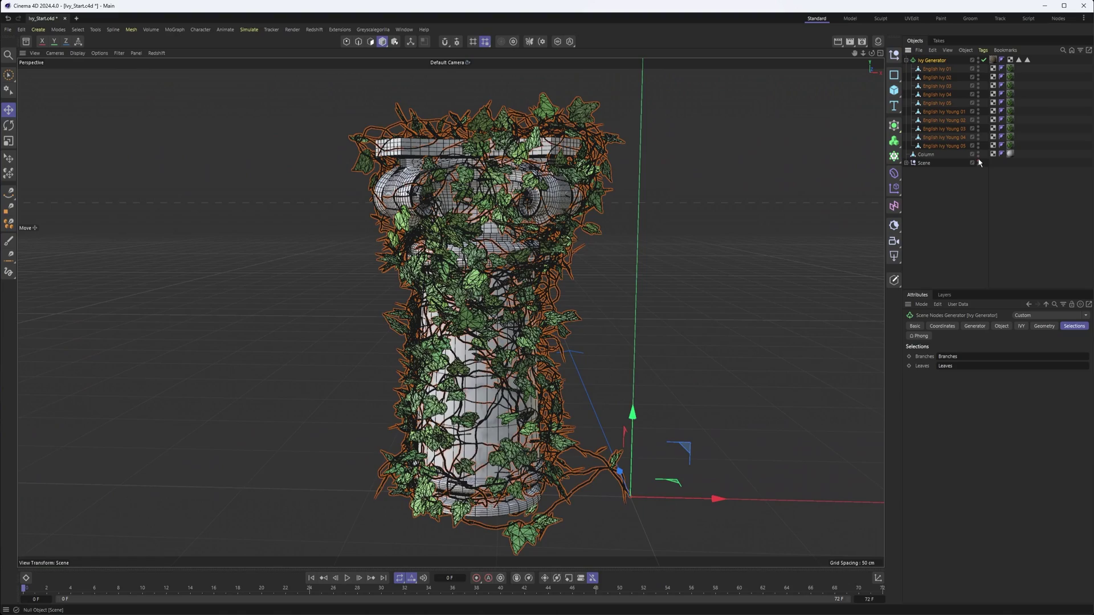
alt+middle_drag(794, 181, 577, 223)
alt+drag(577, 223, 626, 220)
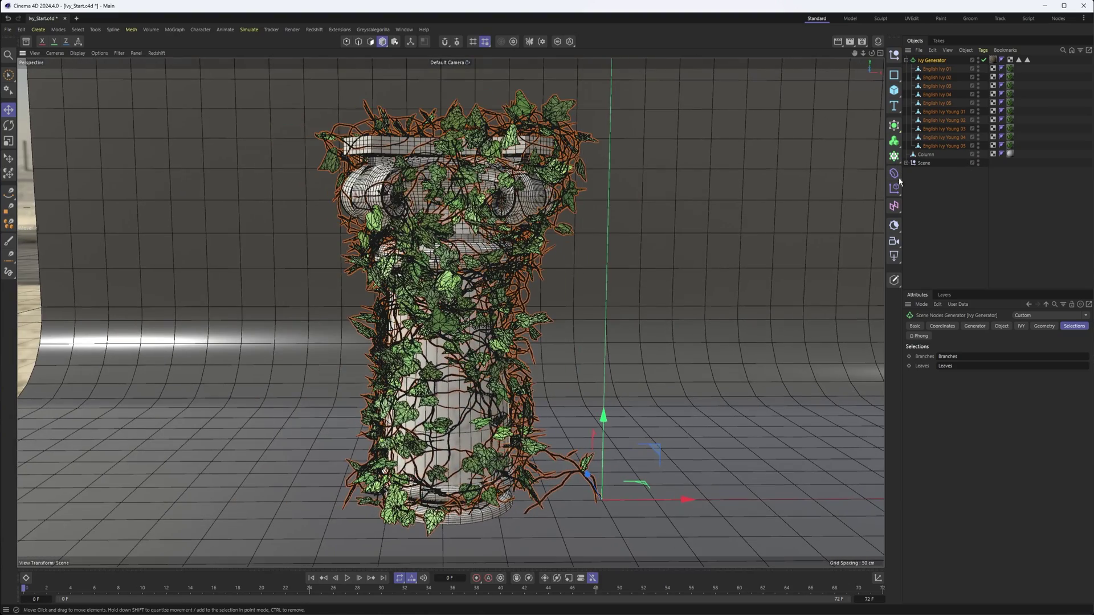
click(906, 163)
click(985, 170)
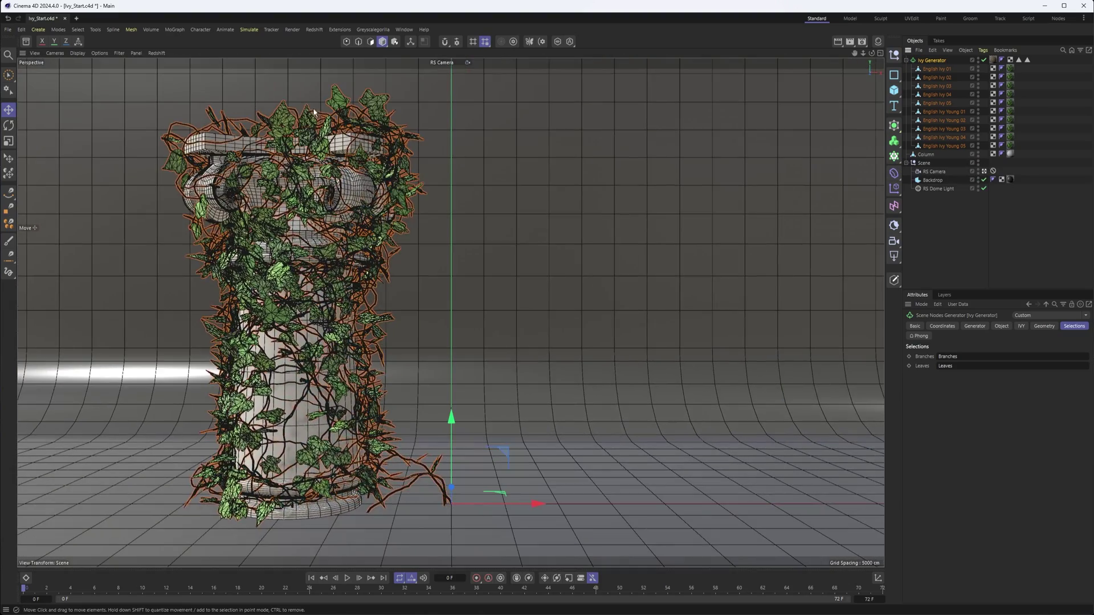
Step: Set the column's X position to 0 cm
click(925, 156)
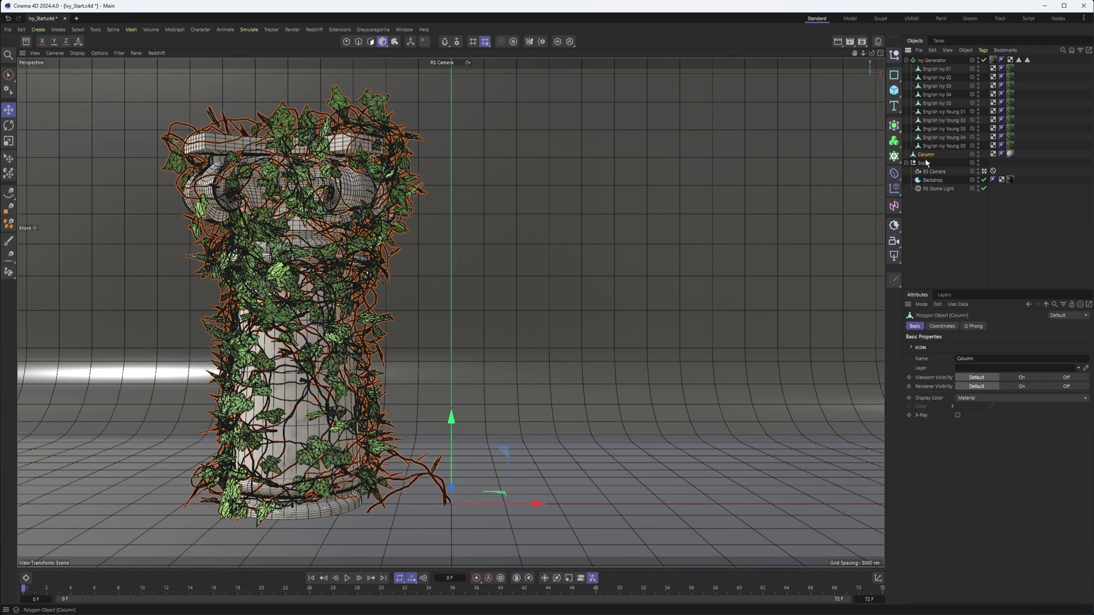
click(942, 326)
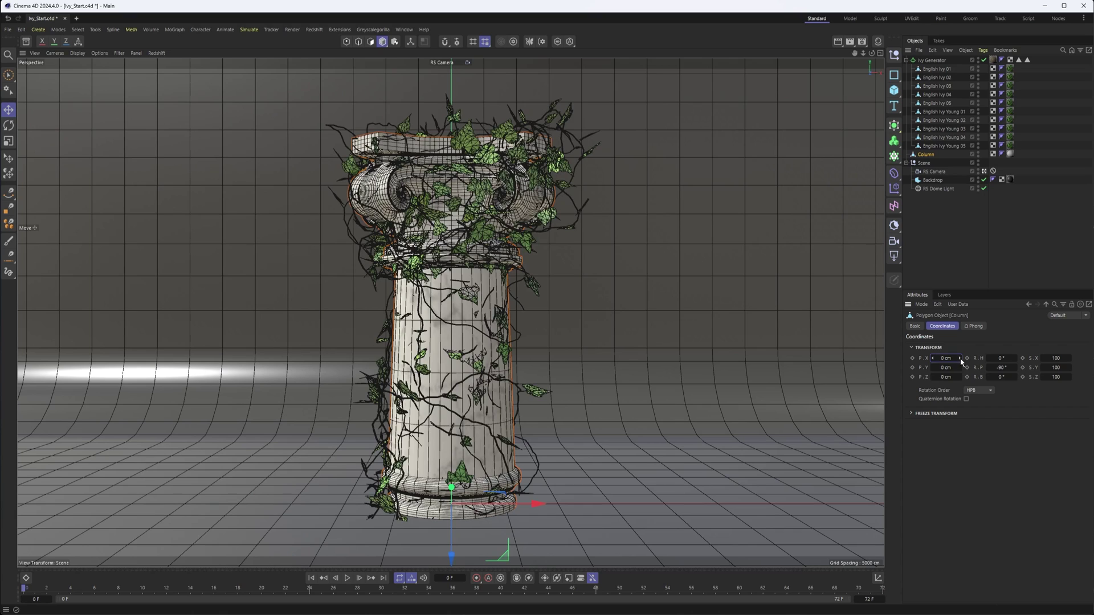
Step: Clear the Ivy Generator's Surface Object and link Column to it again so the ivy regrows
click(932, 60)
click(1001, 326)
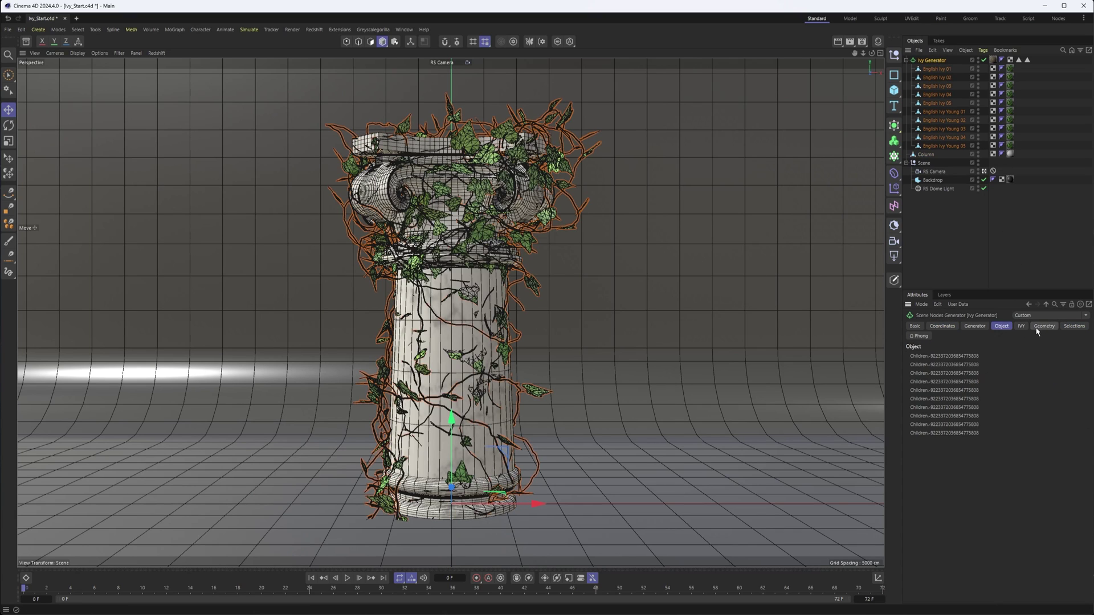
click(1021, 326)
click(1078, 357)
click(1086, 367)
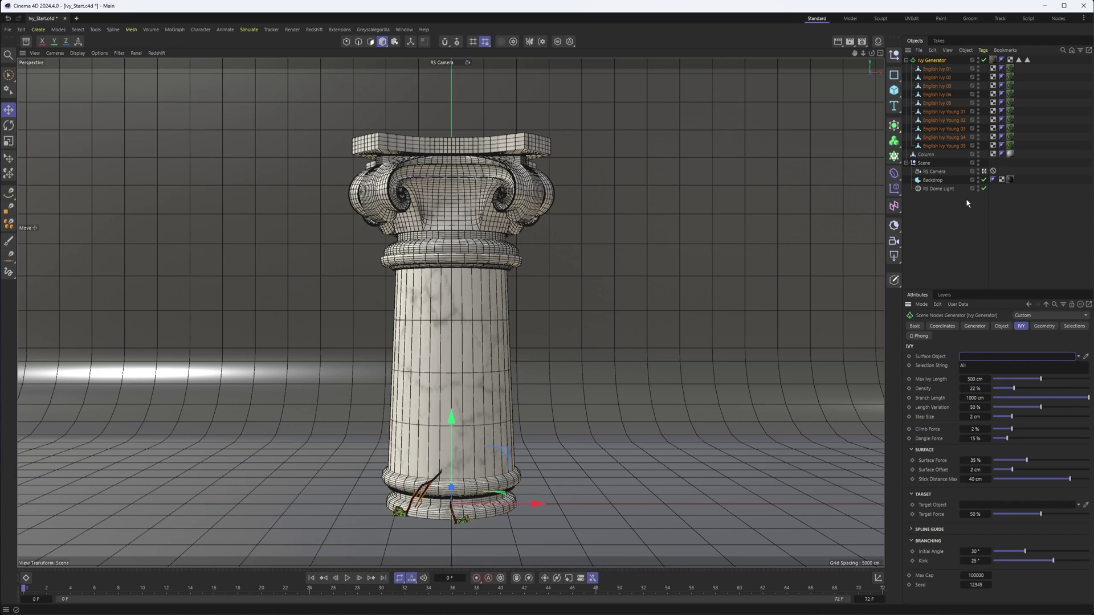
drag(925, 154, 1023, 357)
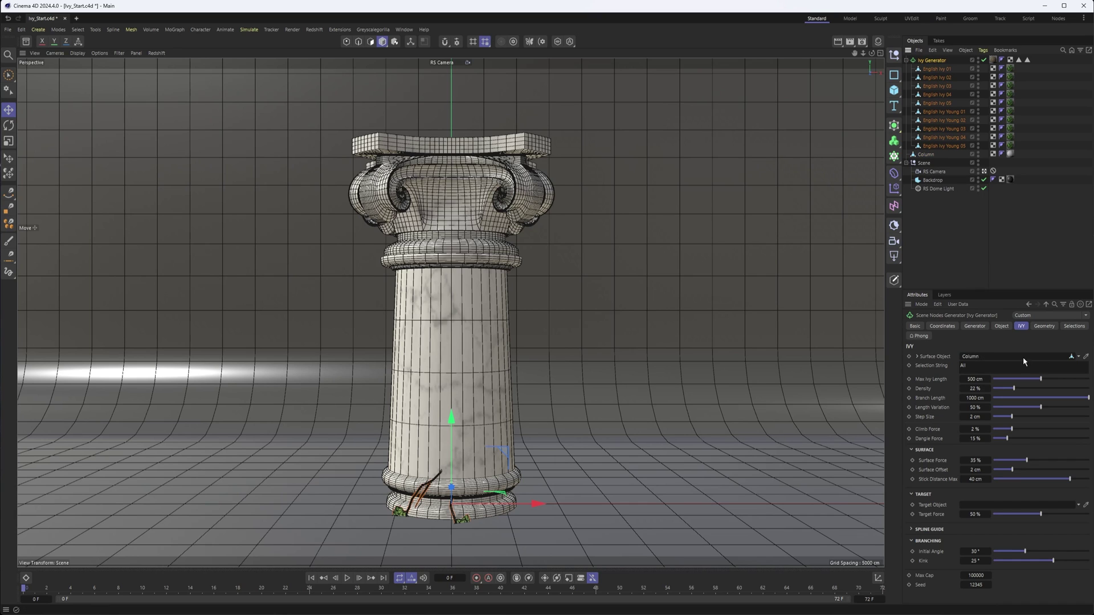
Step: Load the O Ivy - Fence preset, try several Seed values up to 12359 and reset the seed to 12345
click(1084, 317)
click(1051, 374)
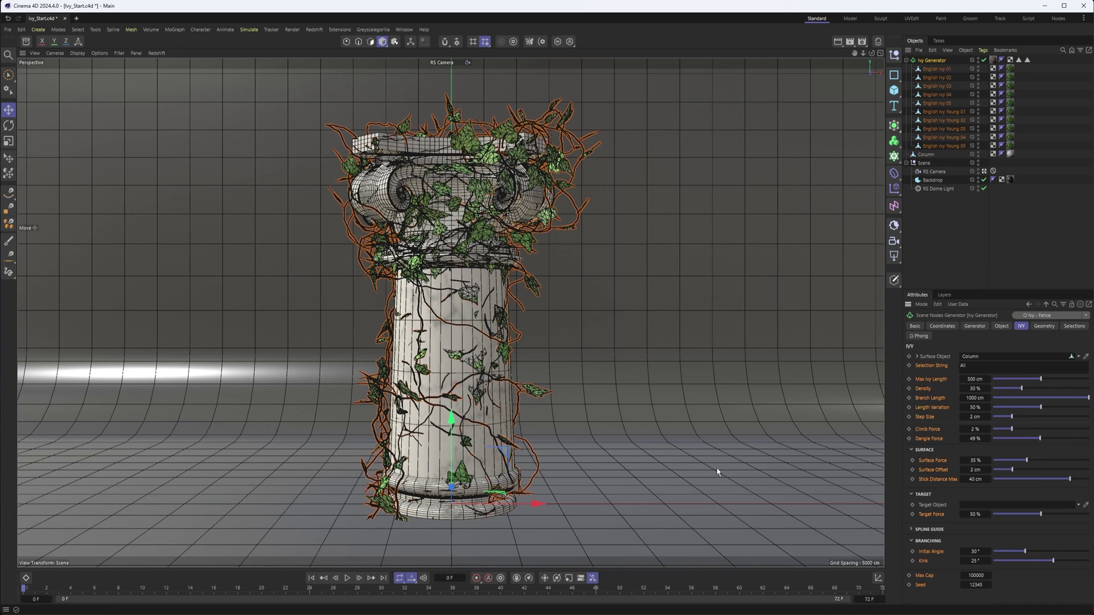
click(990, 585)
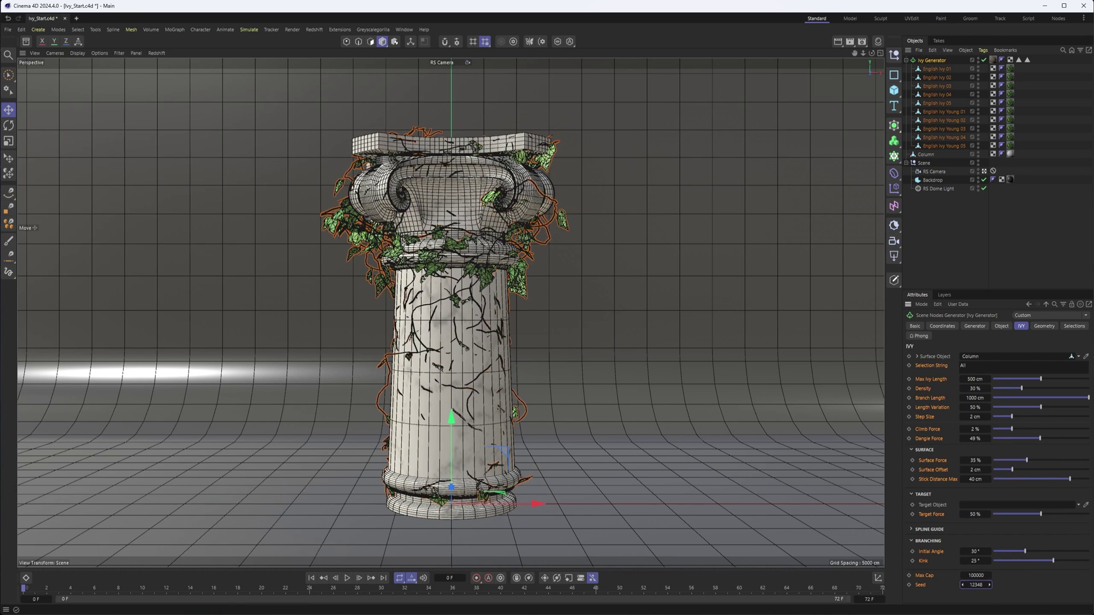
click(990, 585)
click(990, 585)
click(990, 585)
click(989, 585)
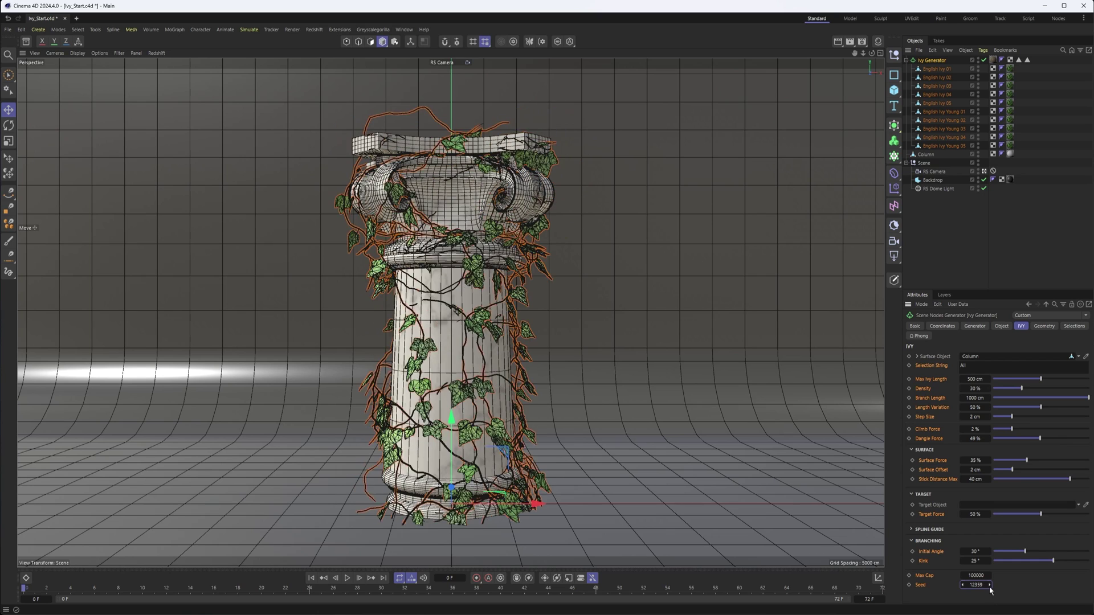
right_click(989, 586)
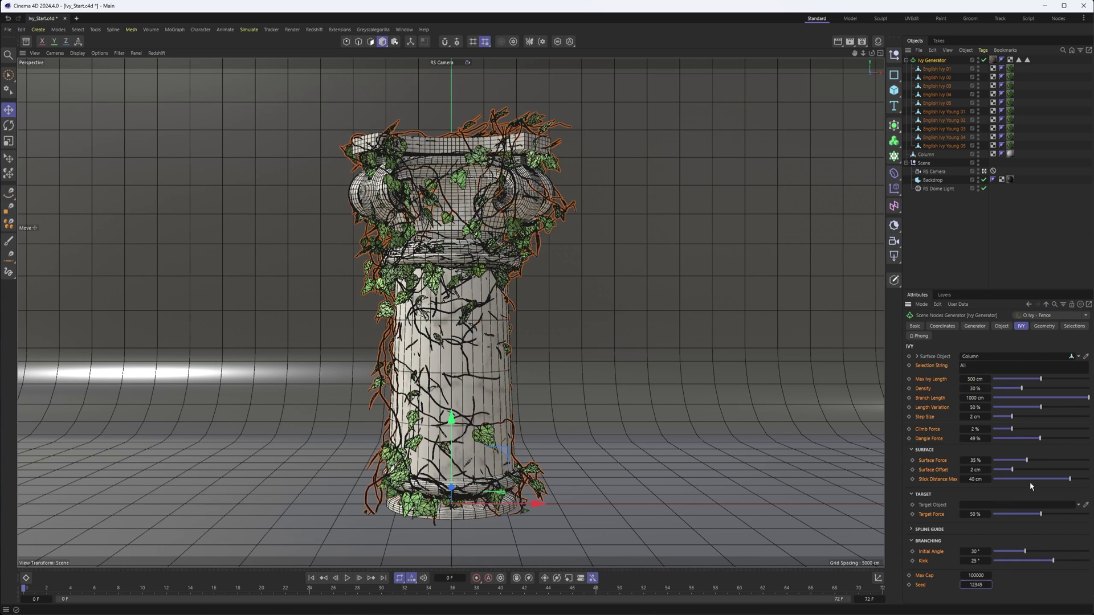
Step: Load the O Ivy - Wall - Dense preset and thin it out with 19 % Leaf Density and 20 % growth Density
click(1086, 316)
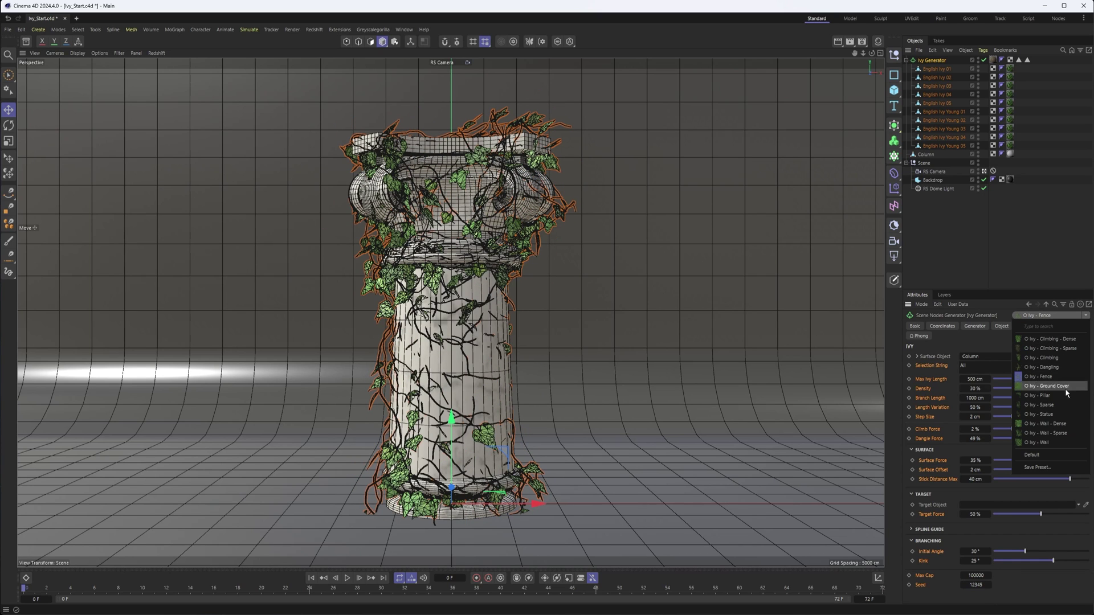
click(1067, 425)
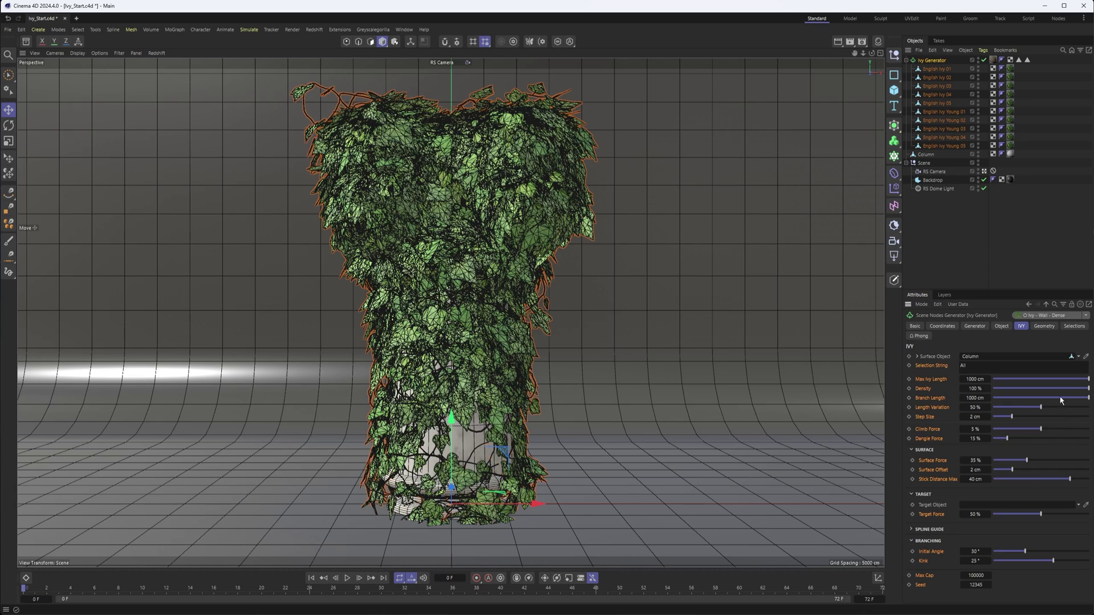
click(1049, 327)
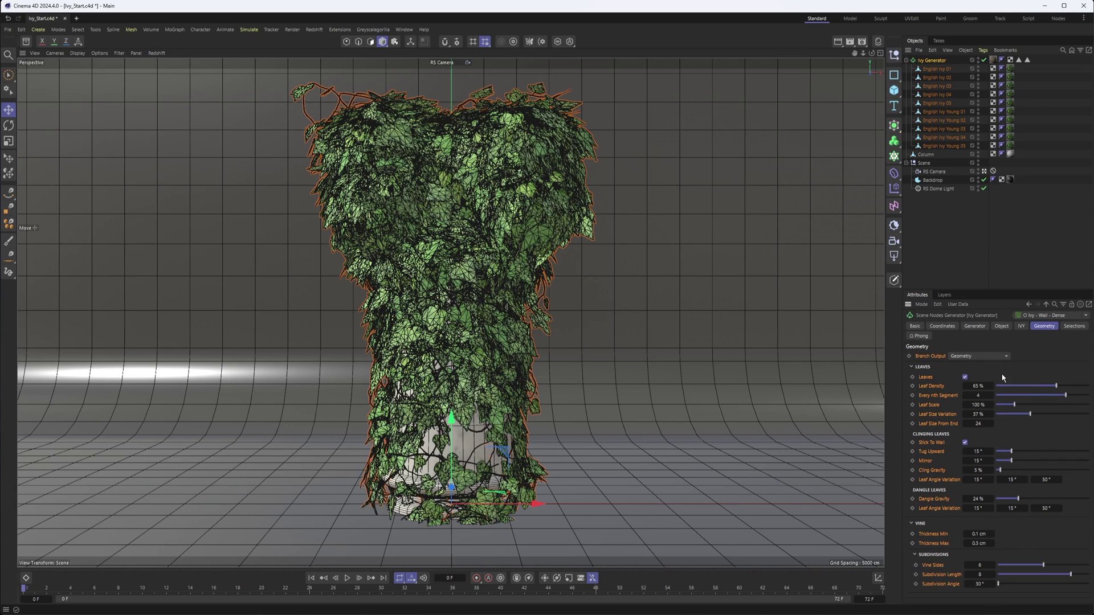
drag(1056, 389, 1014, 390)
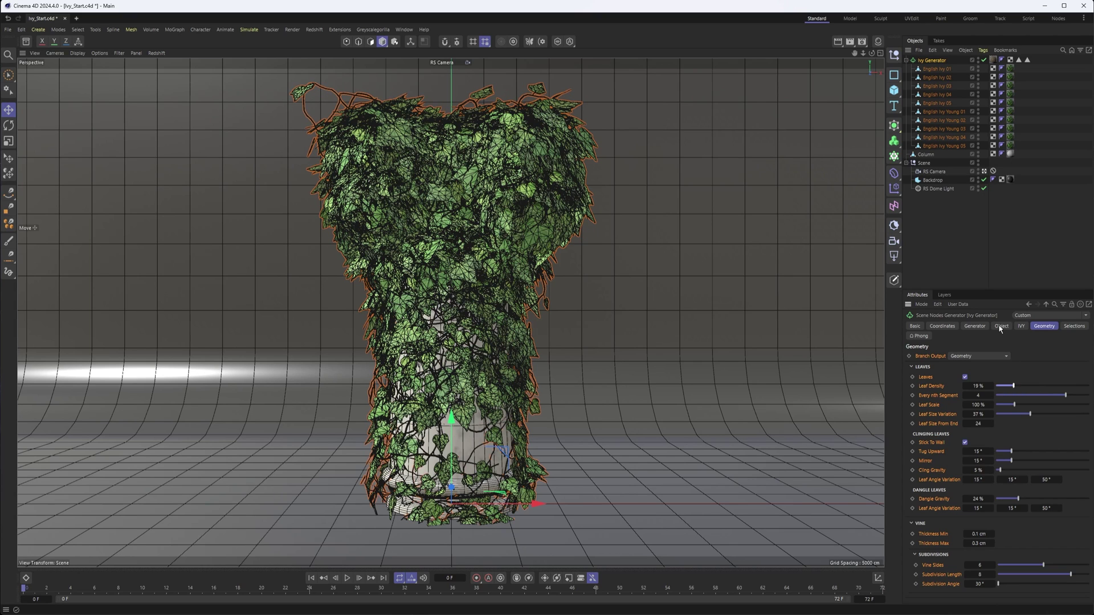
click(1021, 325)
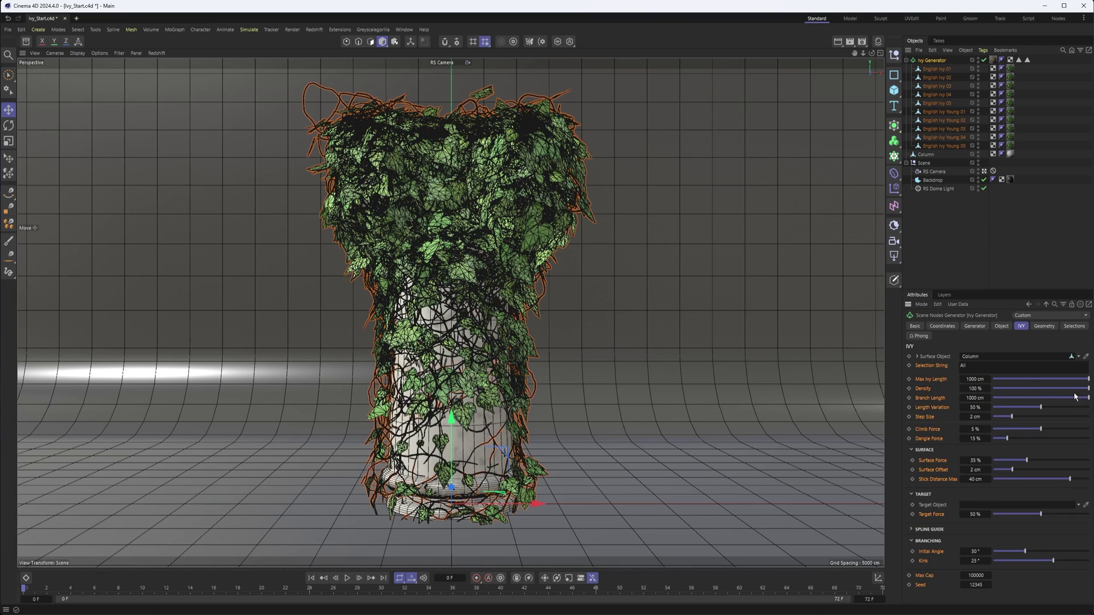
drag(1087, 389, 1013, 393)
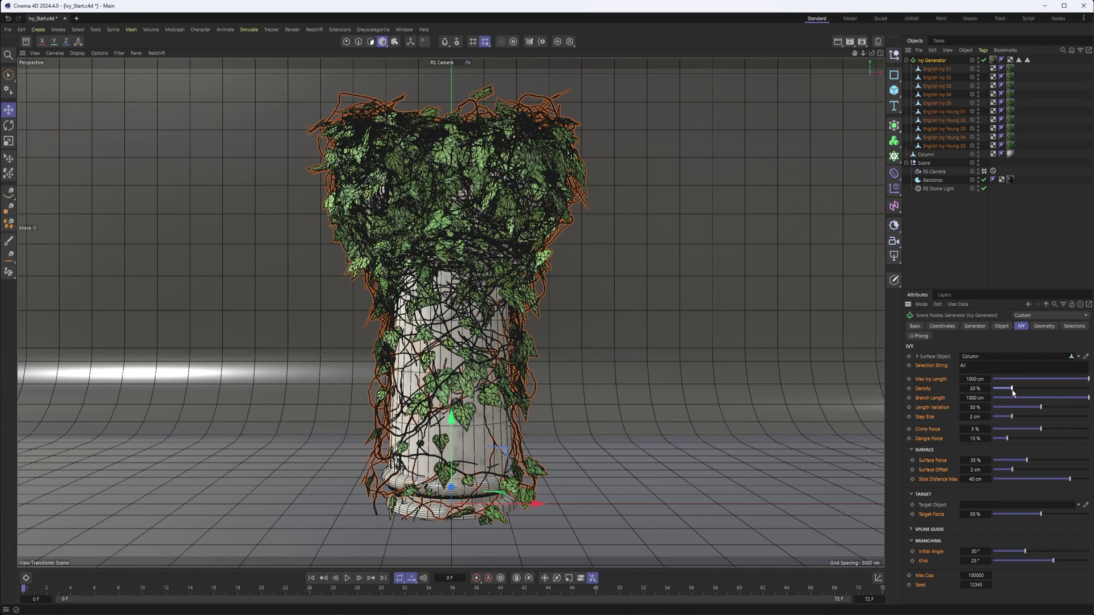
Step: Turn off the wireframe lines, start the Redshift render in the viewport and deselect the Ivy Generator
click(77, 53)
click(96, 94)
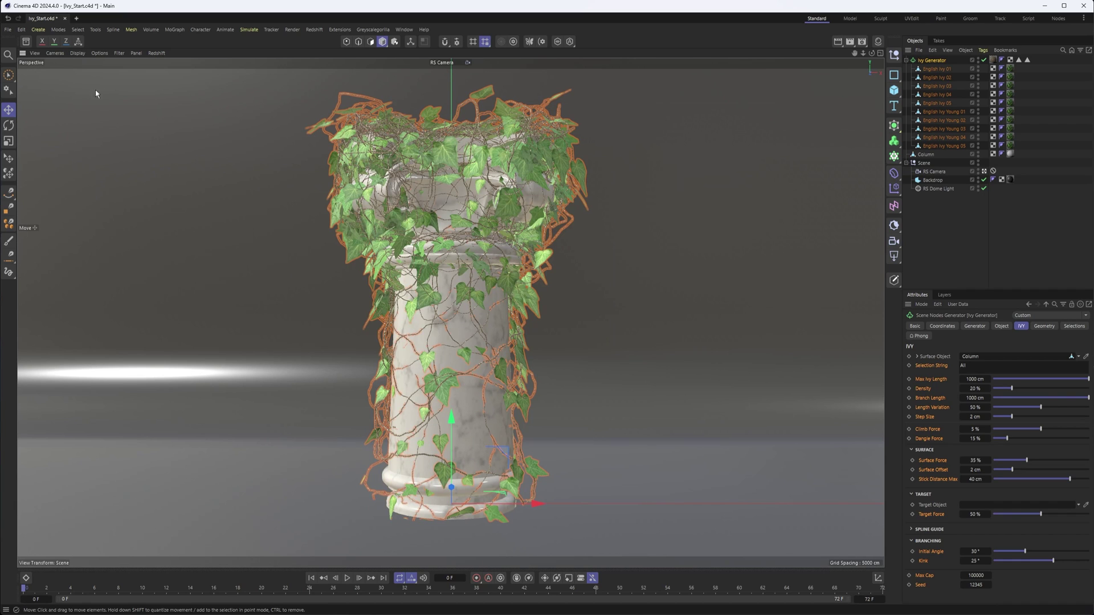
click(159, 53)
click(171, 68)
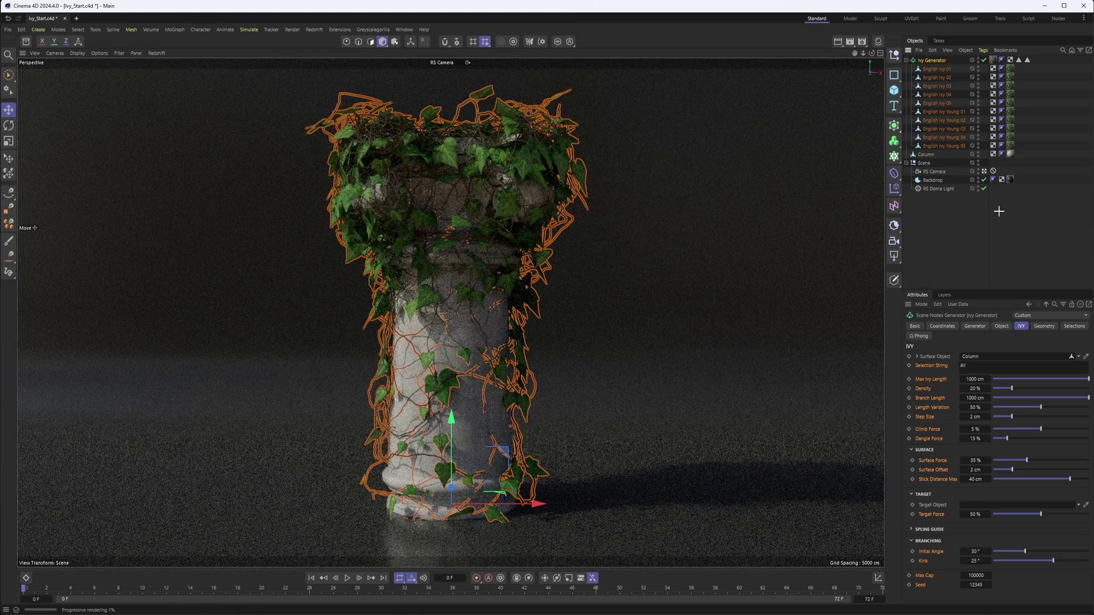
click(998, 211)
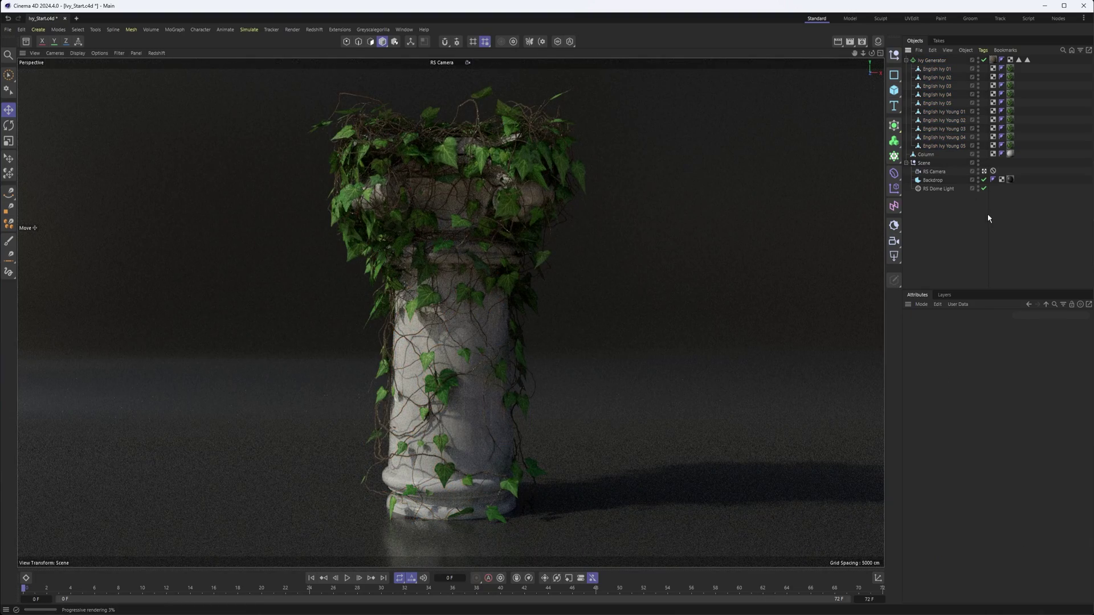